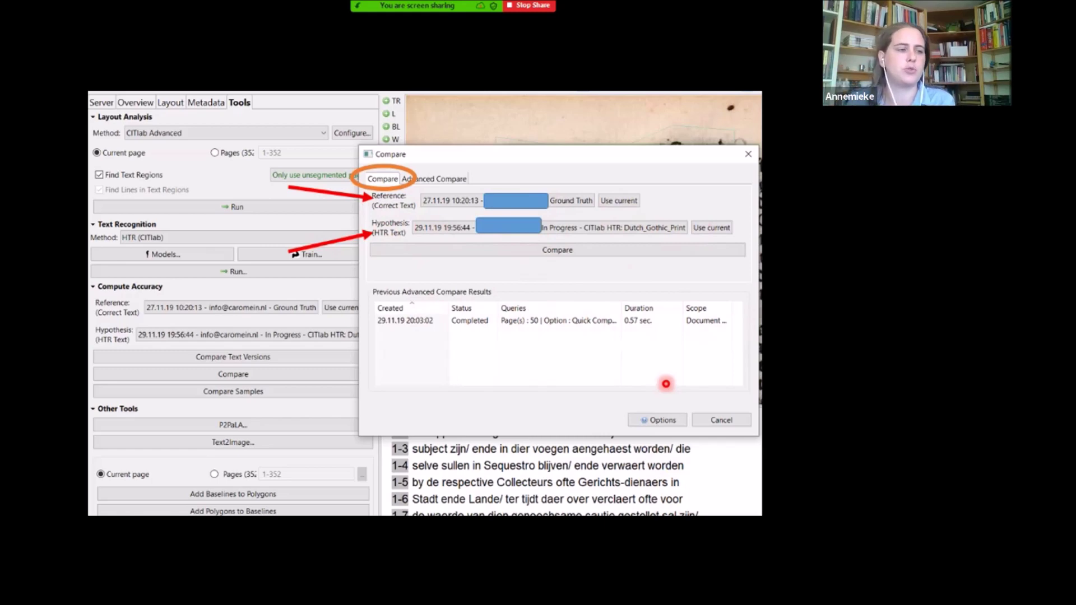
Switch to Transkribus and open page 27 of document NL_AhGldA_0005_1391 from the show collection
key(alt+Tab)
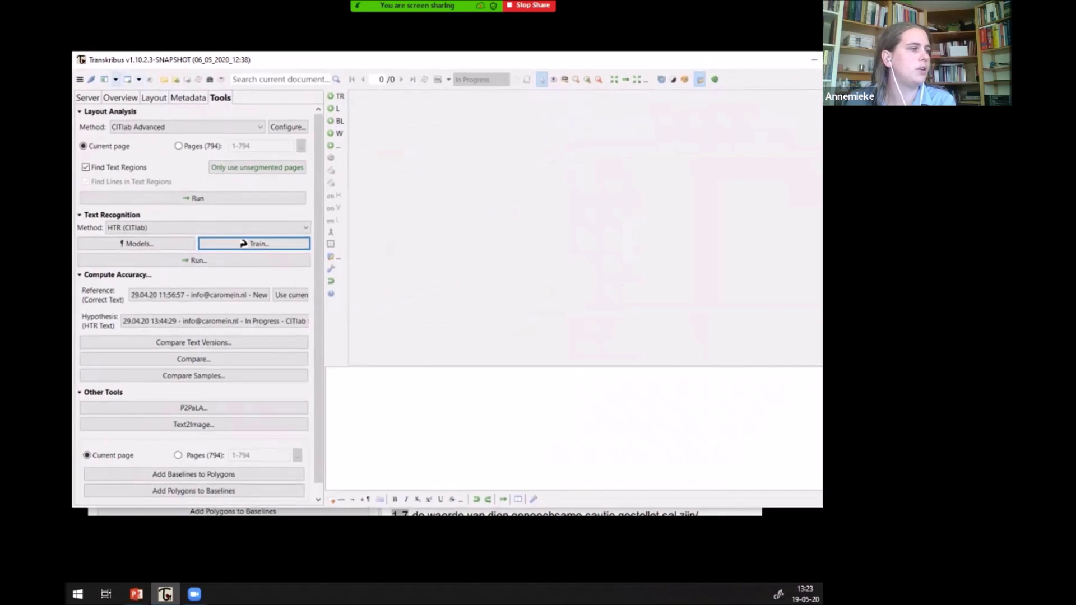
click(87, 97)
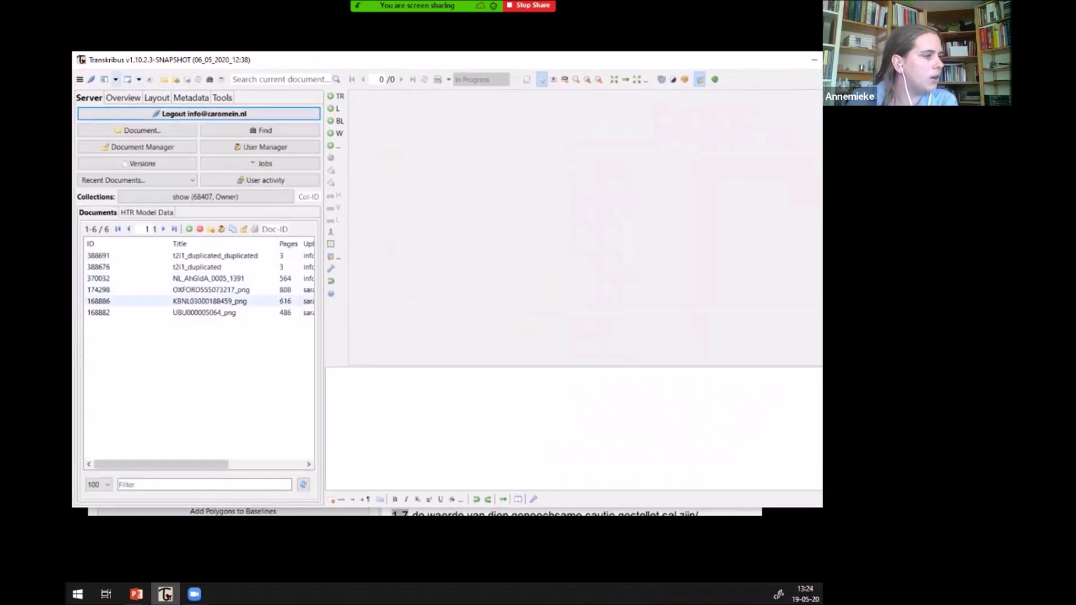
double_click(209, 278)
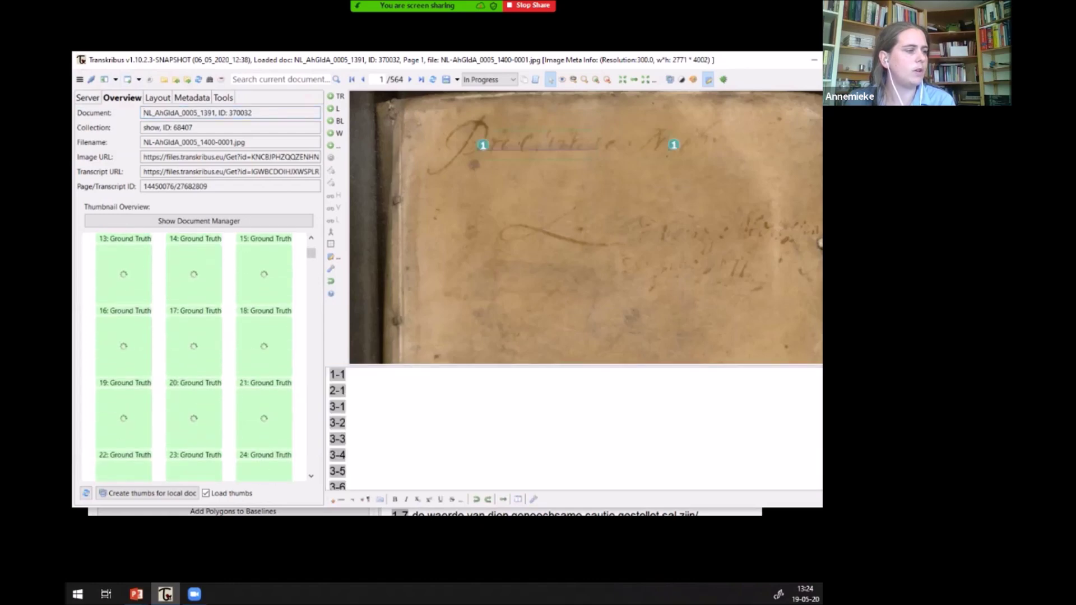
scroll(264, 336, down, 2)
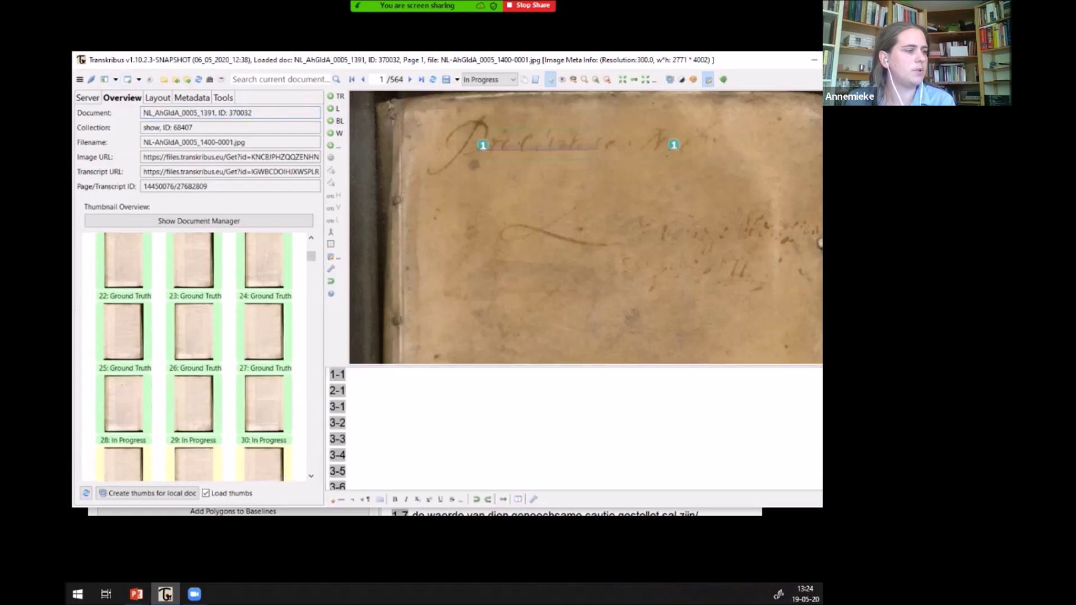
click(264, 333)
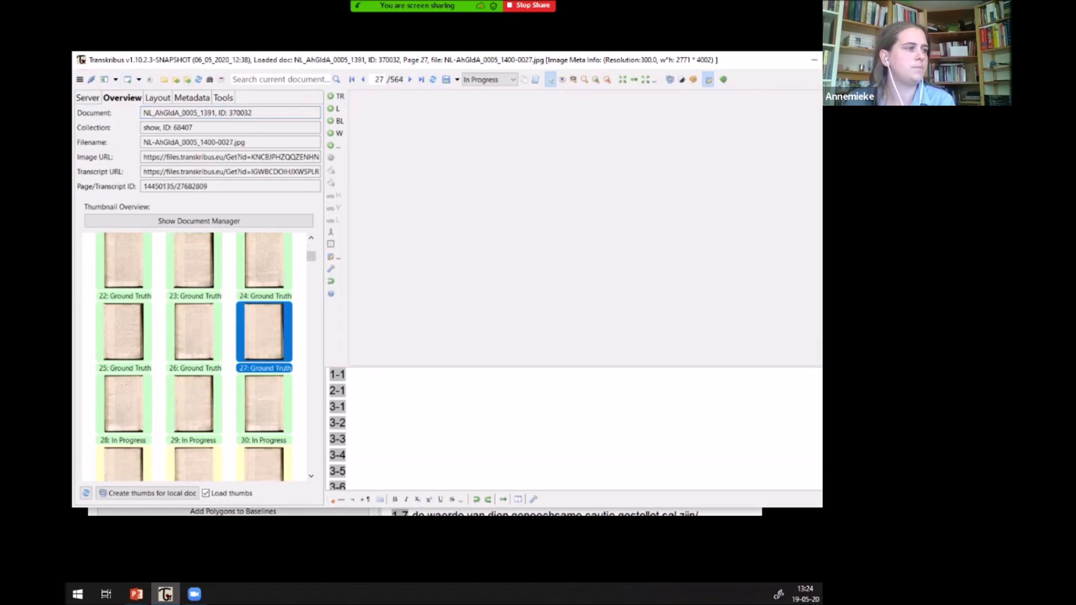
Compute page 27's accuracy by comparing its Ground Truth reference with the CITlab HTR: Republic_6 version of 14.05.2020 19:59:06 as hypothesis
click(223, 97)
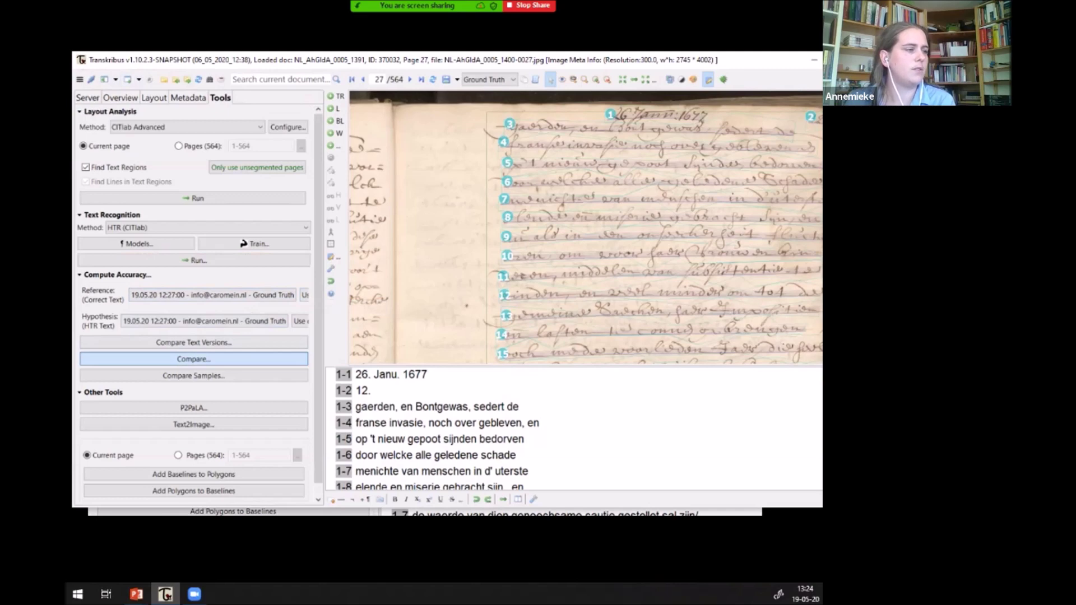
click(194, 359)
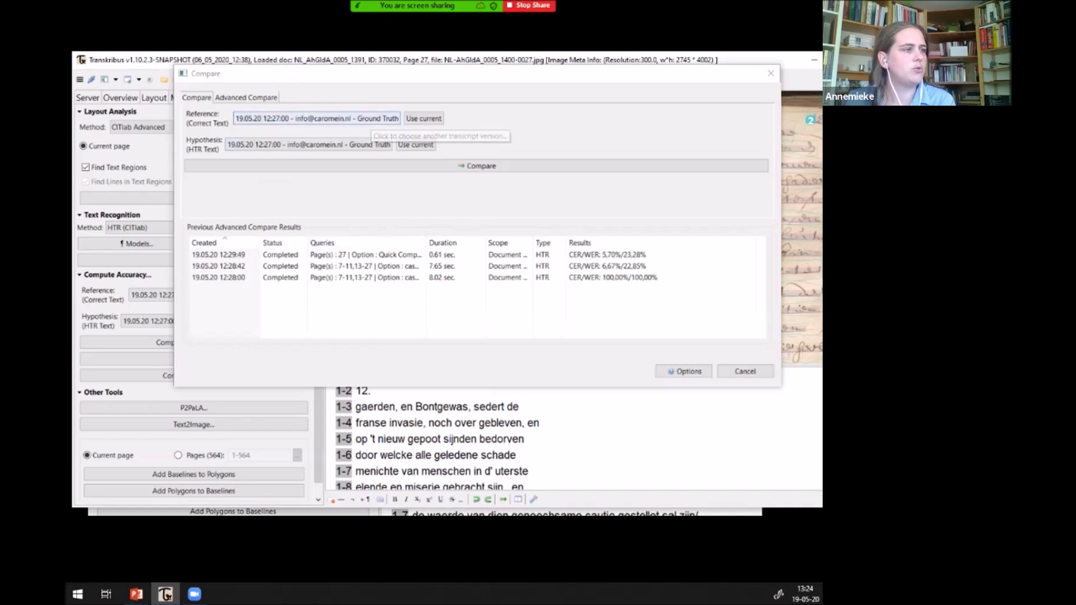
click(309, 145)
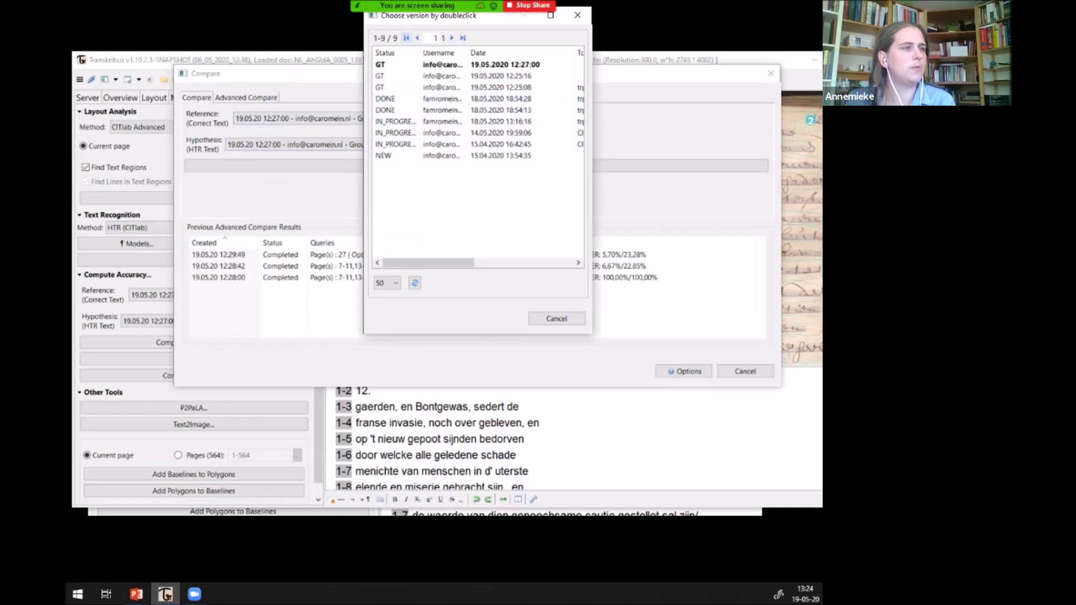
drag(724, 58, 775, 57)
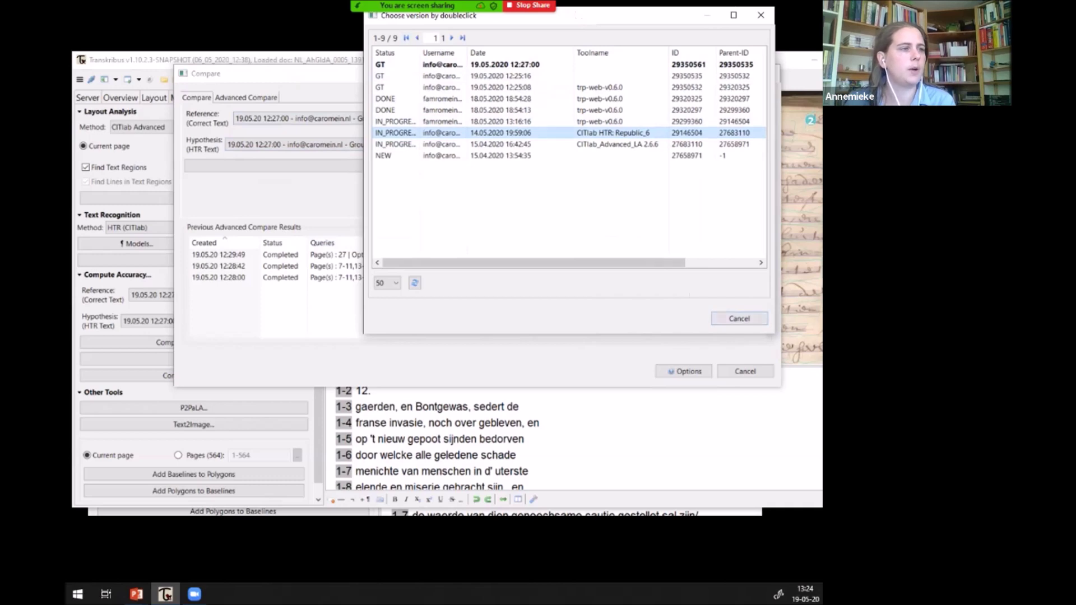
double_click(613, 133)
click(482, 165)
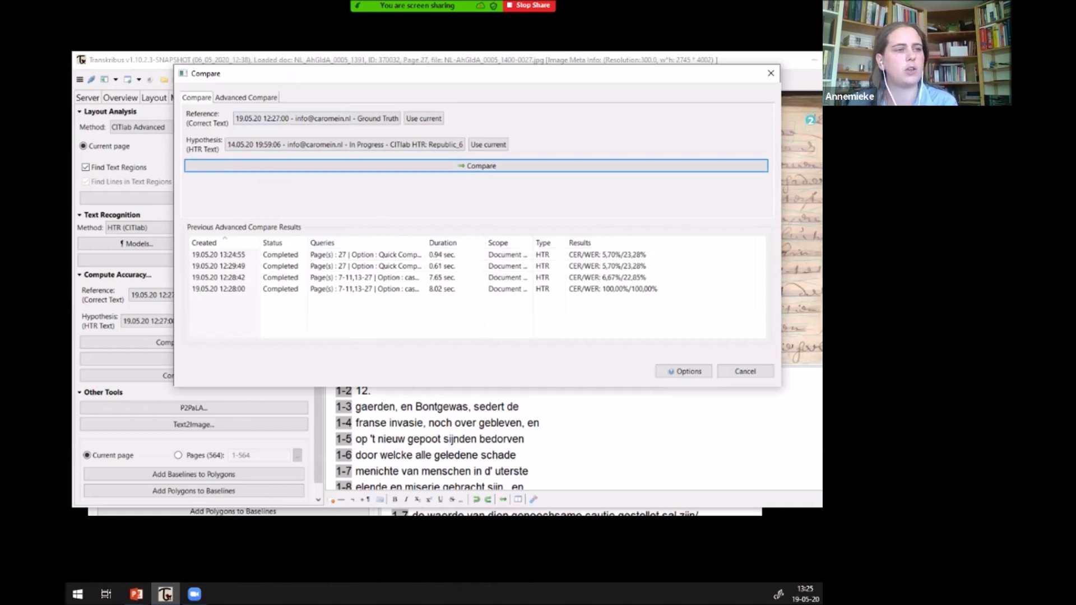
Review the advanced statistics of the newest comparison result for page 27, and close the statistics and Compare dialogs
click(196, 98)
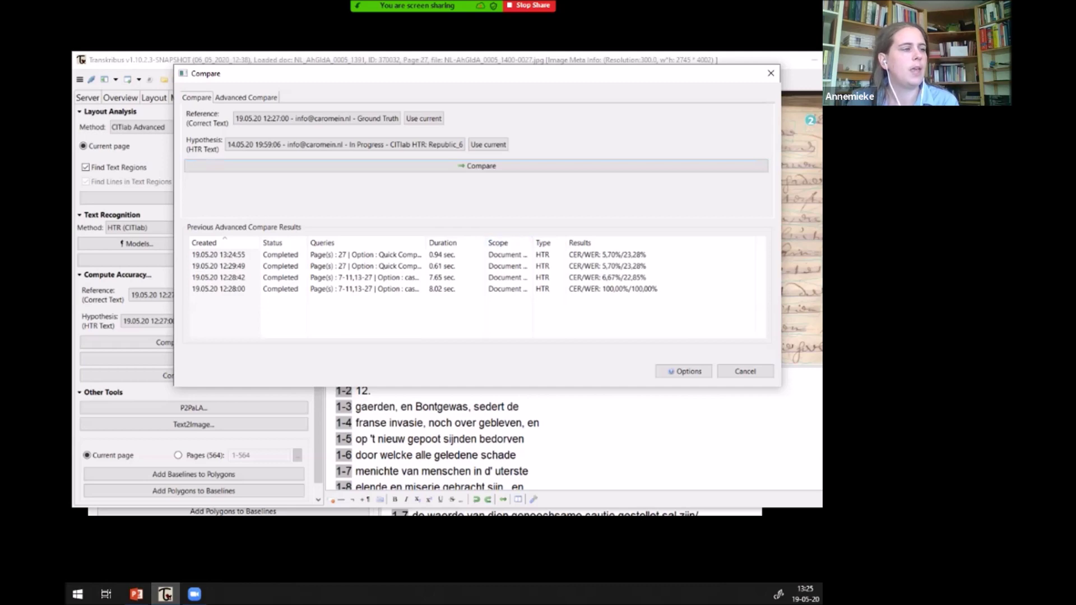
click(219, 255)
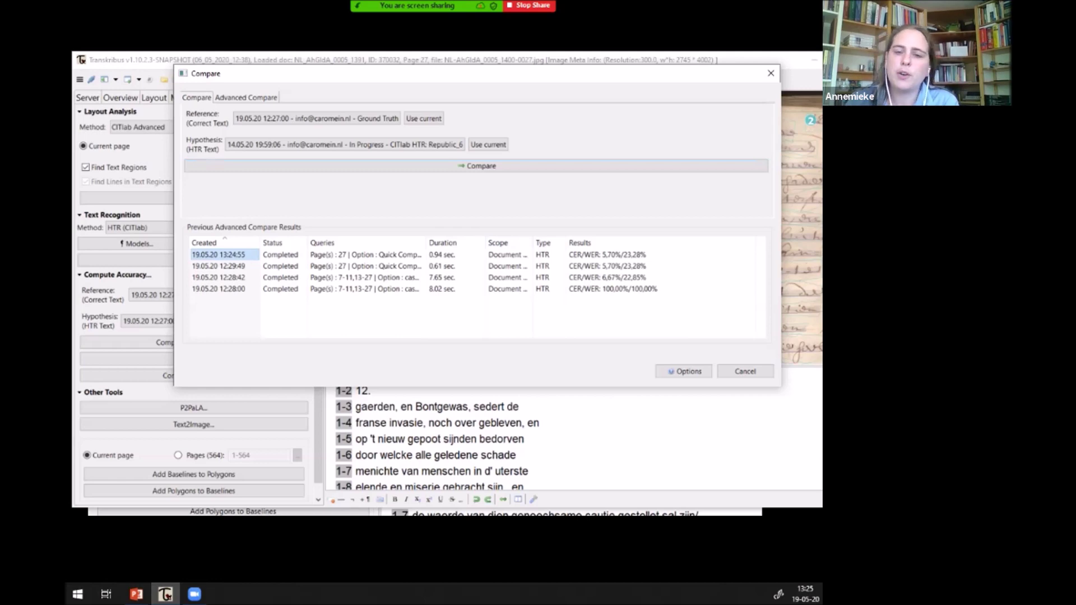
double_click(219, 254)
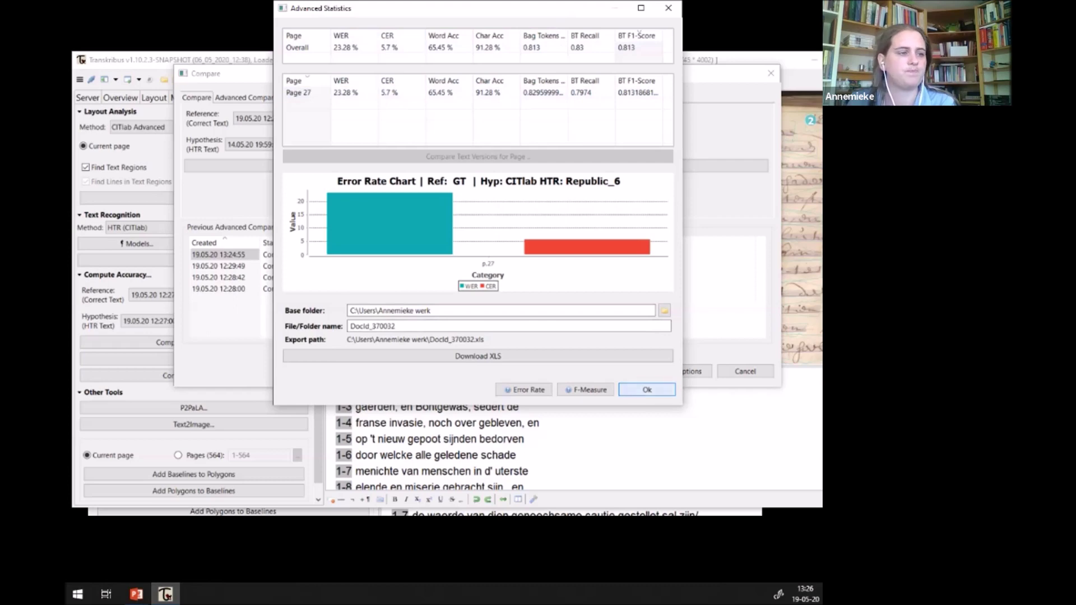
key(Return)
key(Escape)
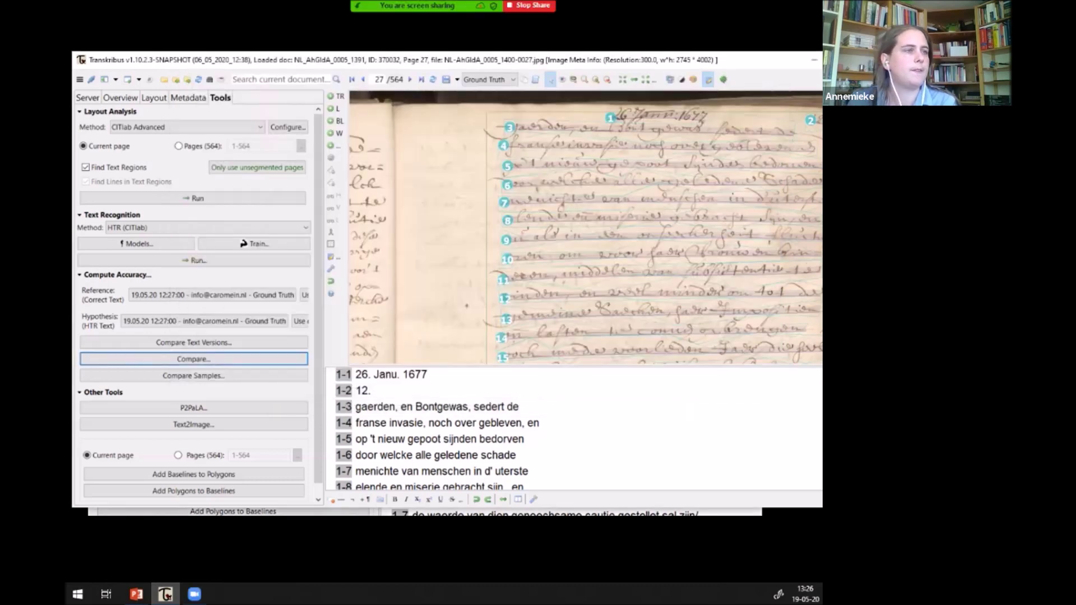
Switch to the presentation and advance to the slide about comparing text versions
key(alt+Tab)
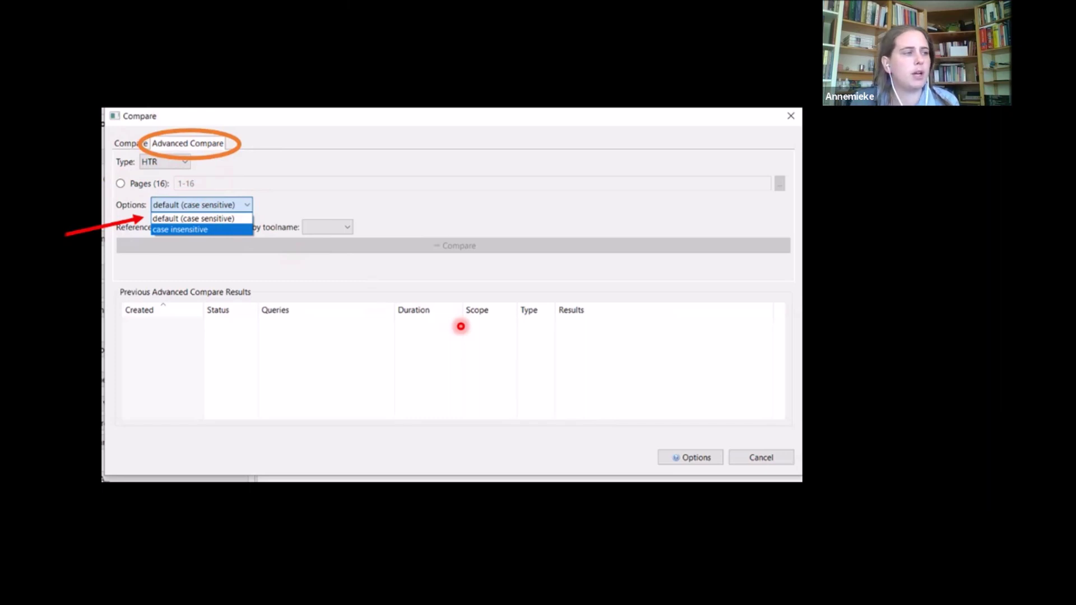
key(Right)
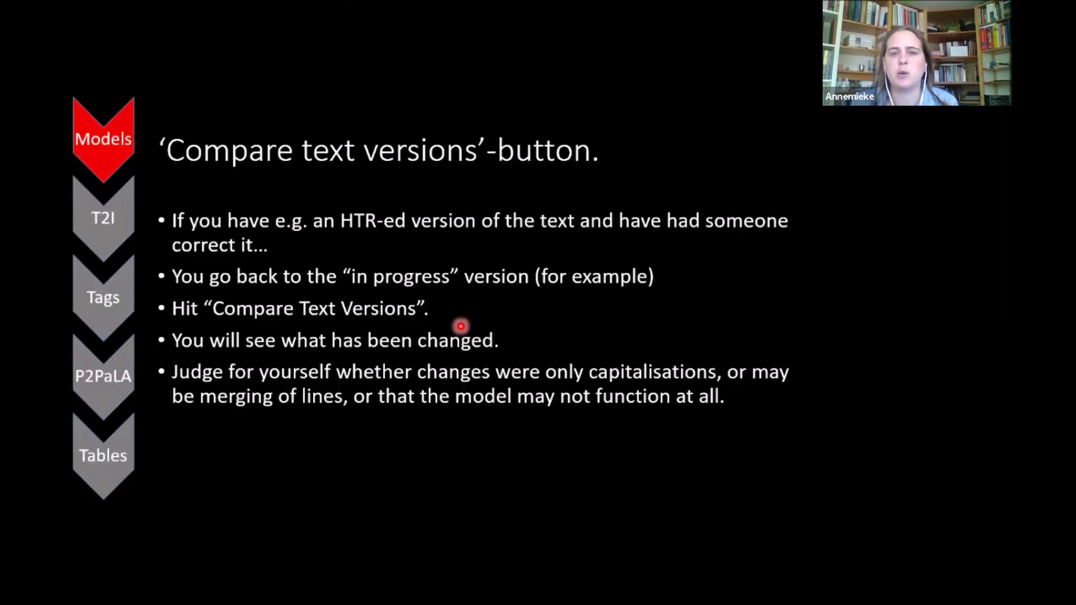
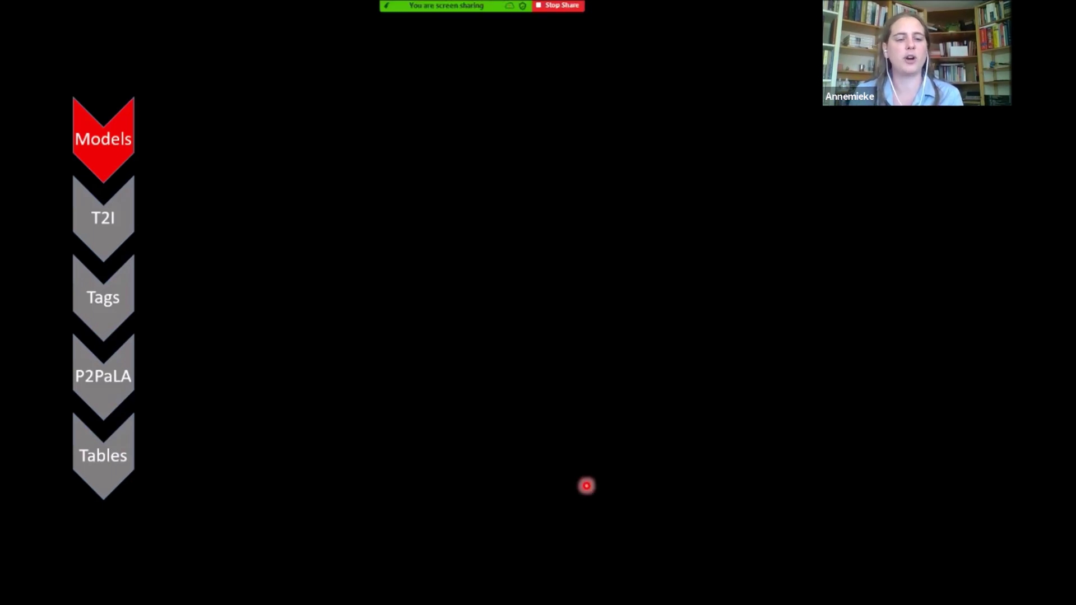
Switch to Transkribus and load page 27's Ground Truth version dated 19.05.2020 12:27:00 from the page's version list
key(alt+Tab)
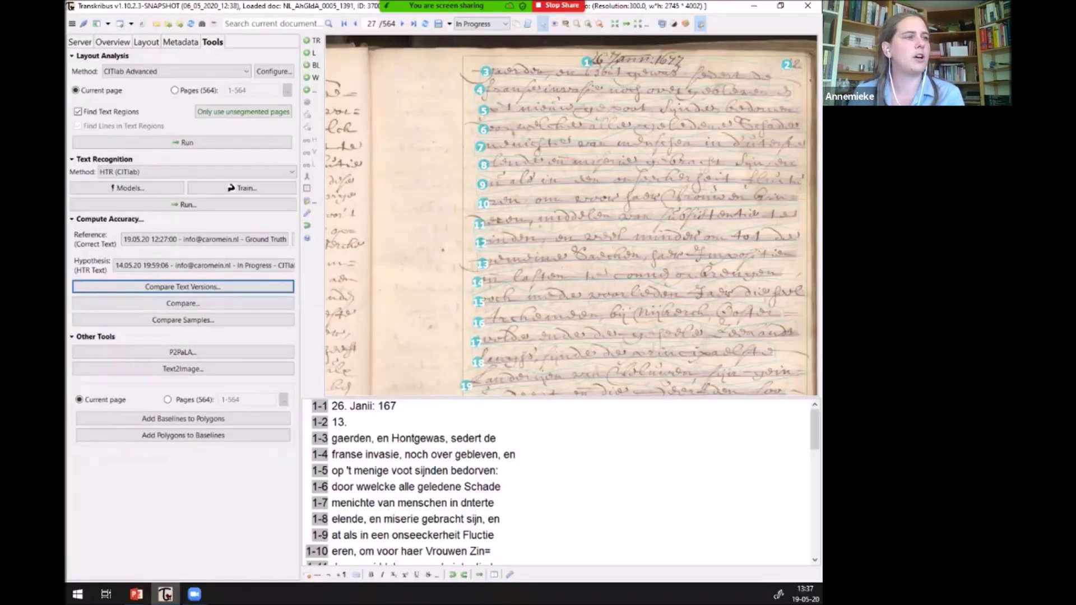
click(505, 24)
click(475, 45)
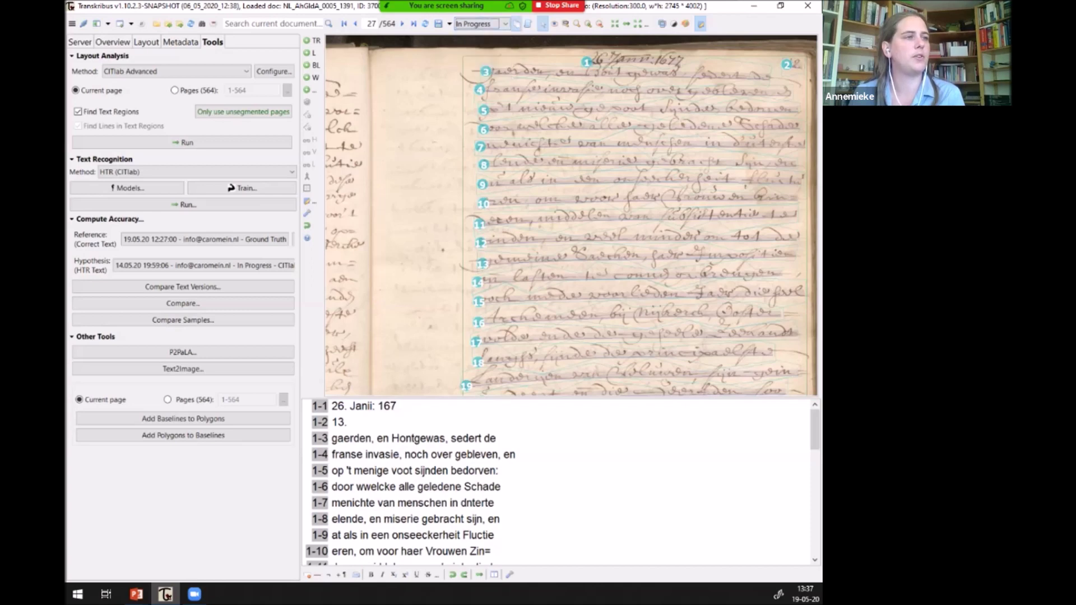
click(517, 24)
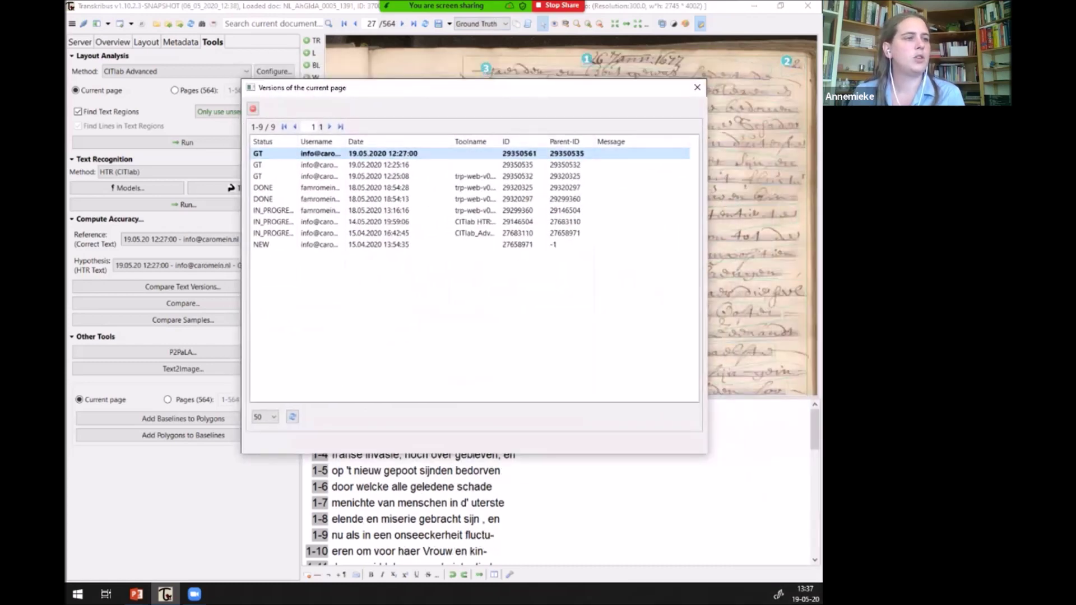
click(697, 88)
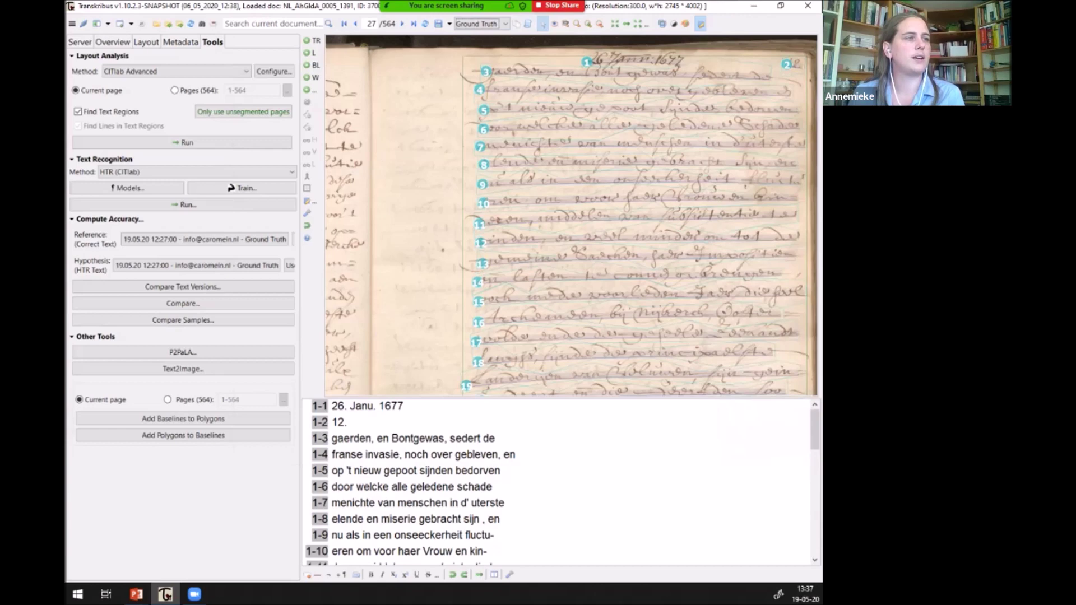
click(481, 24)
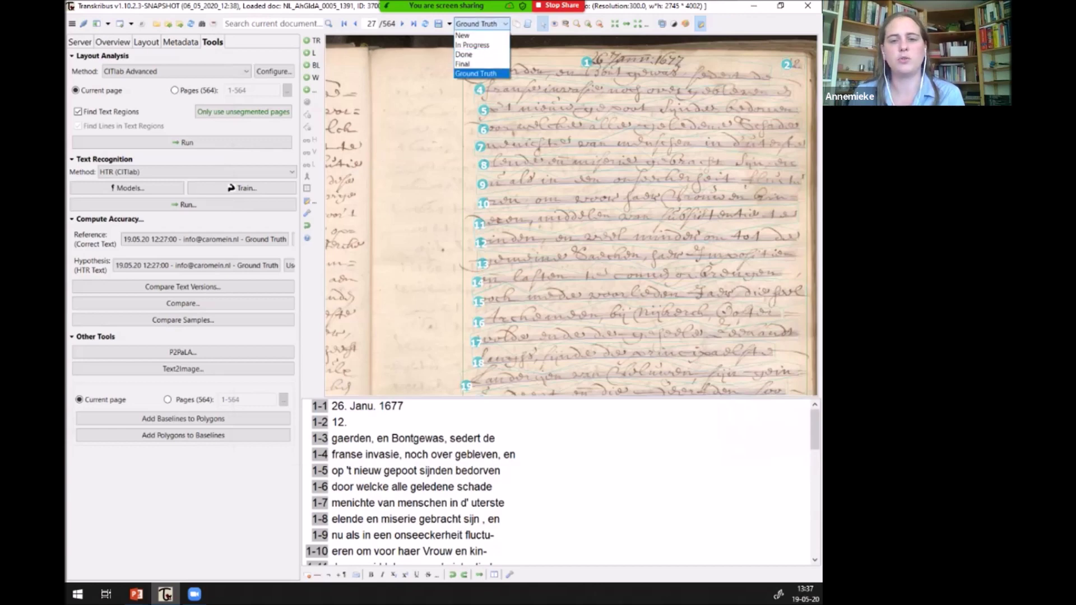
click(754, 6)
click(754, 5)
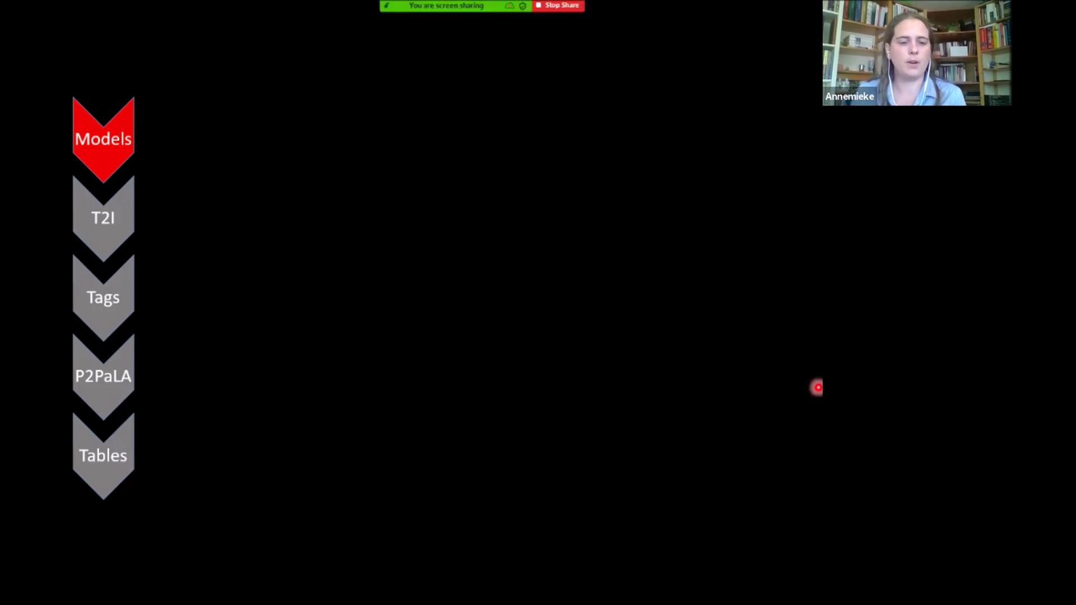
Return to Transkribus, load page 27's In Progress version of 14.05.2020 19:59:06 and compare its text with the Ground Truth version
key(alt+Tab)
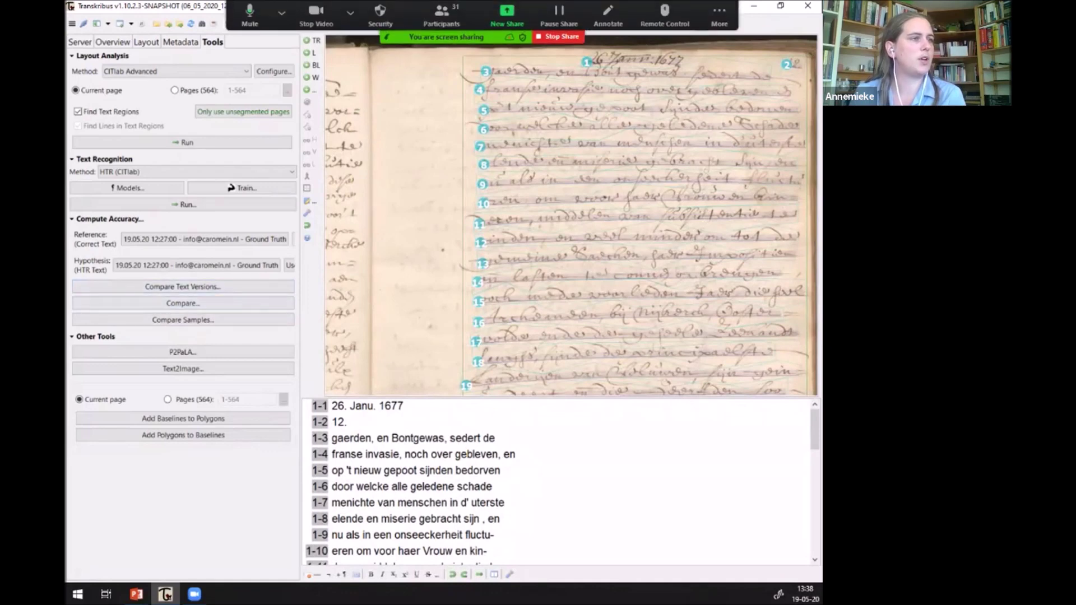
click(720, 17)
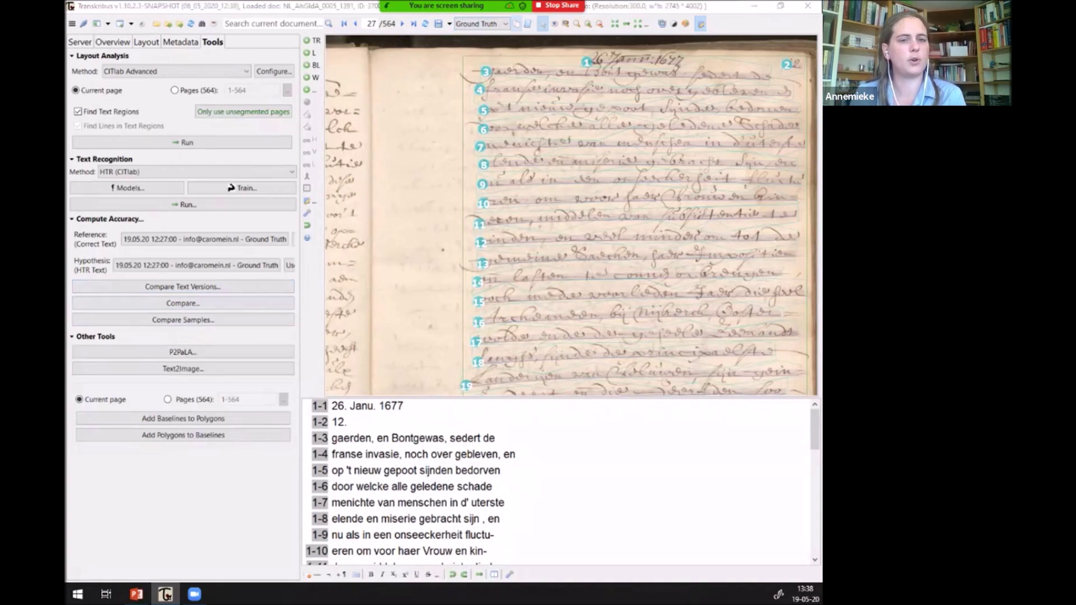
click(517, 23)
drag(384, 162, 367, 129)
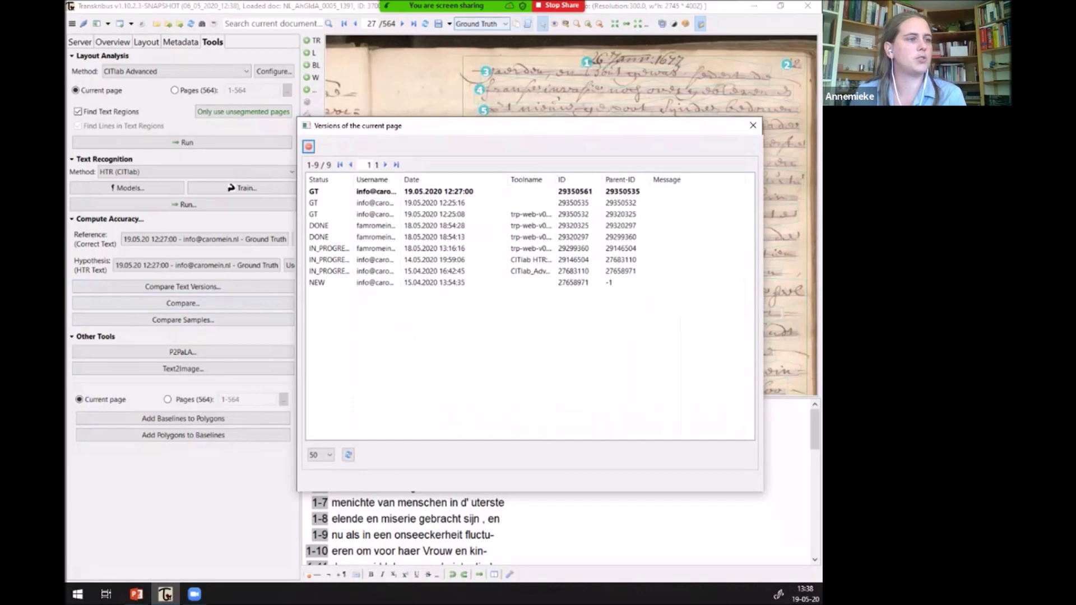
click(431, 259)
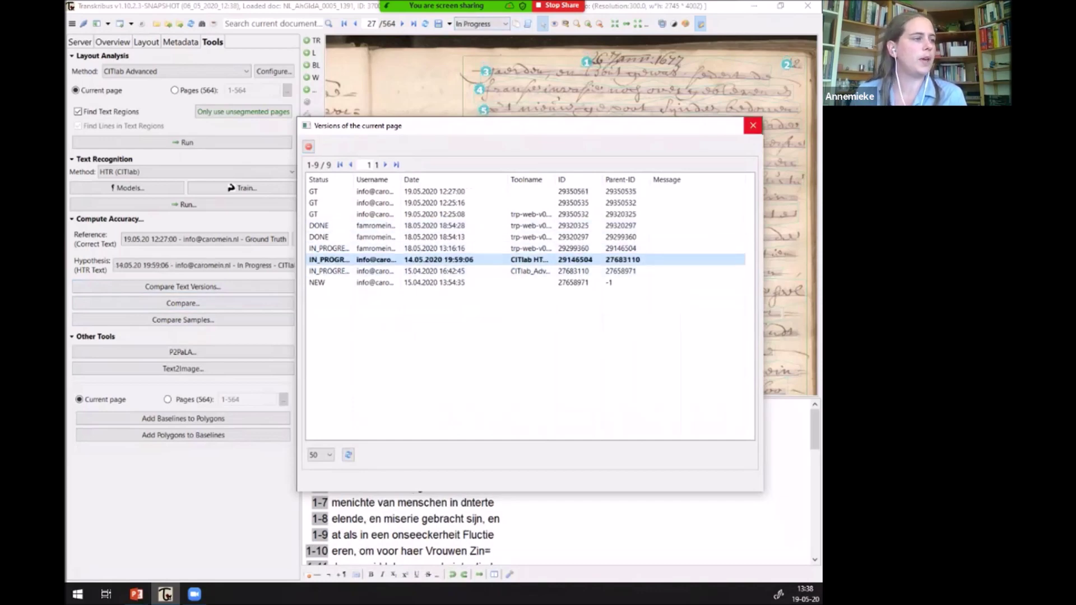
click(753, 125)
click(183, 286)
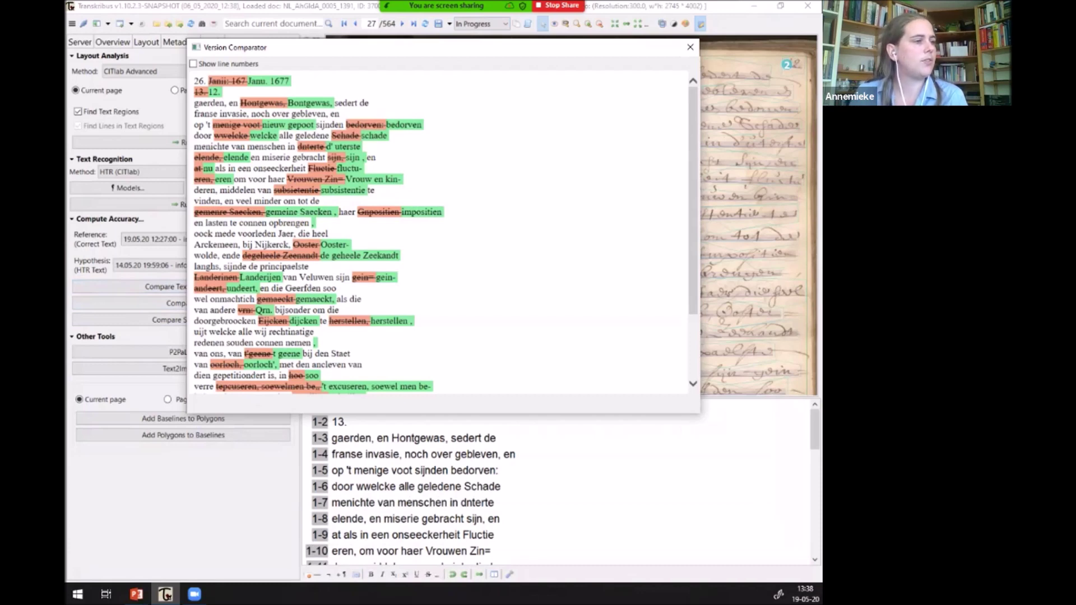
Examine the comma and line-end hyphen corrections in the first half of the version comparison
drag(346, 245, 350, 245)
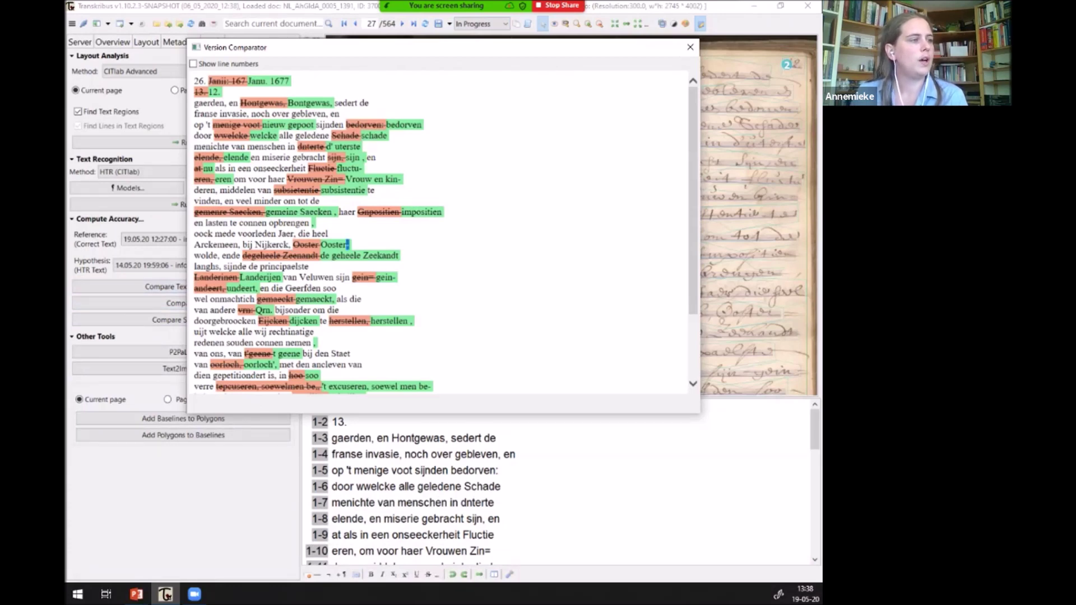
drag(309, 223, 316, 223)
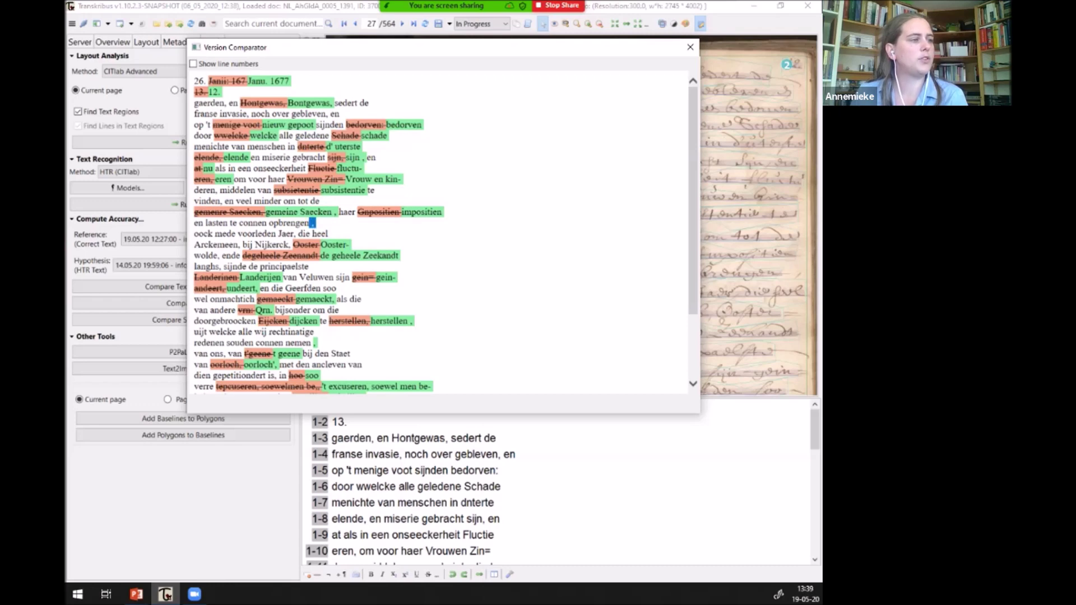
click(315, 223)
drag(309, 223, 315, 223)
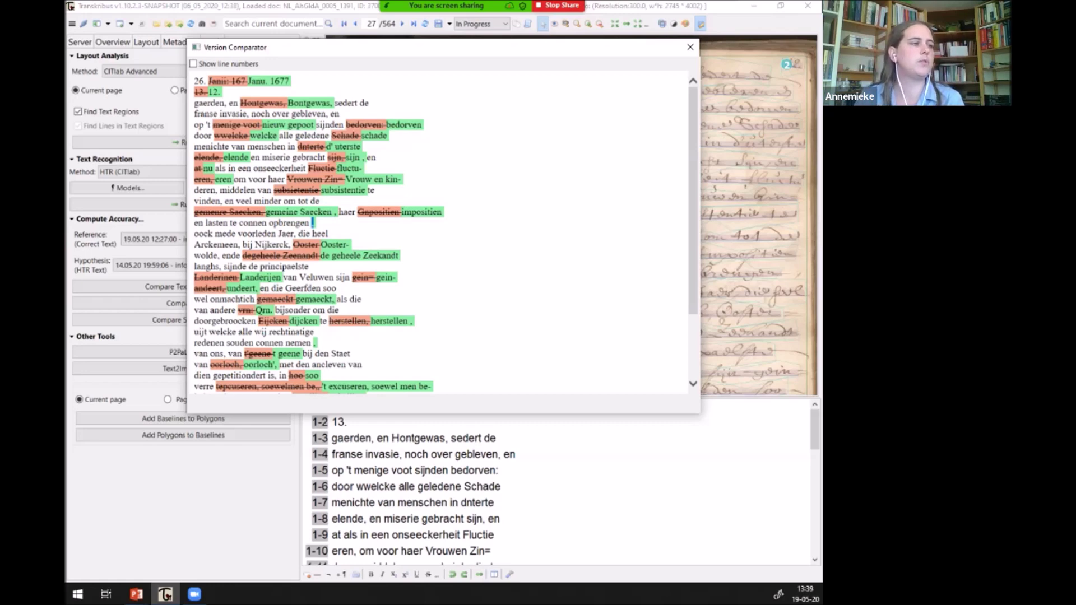
double_click(399, 180)
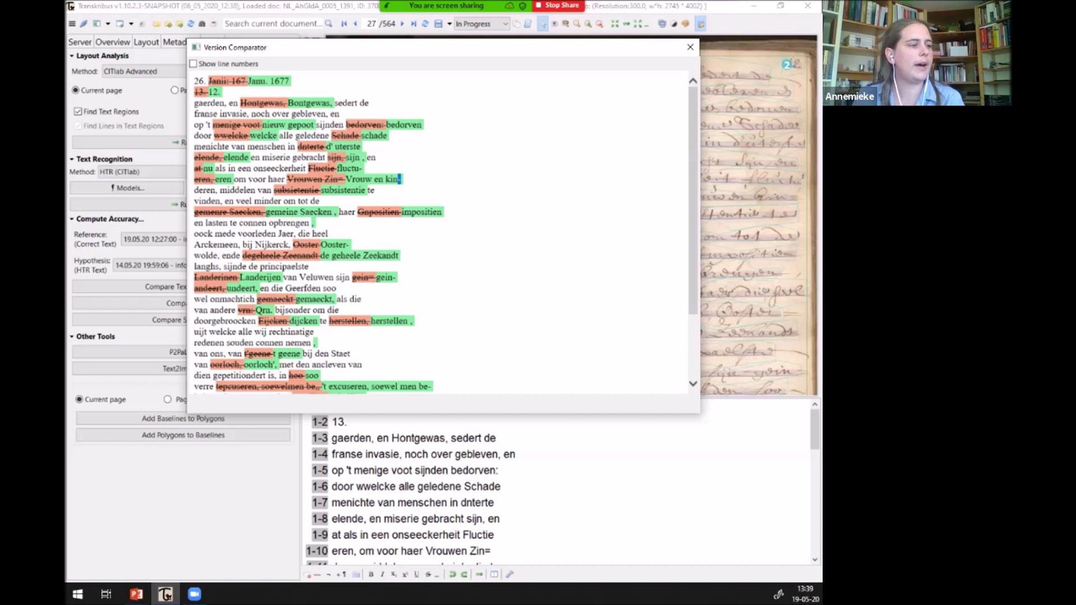
Examine the opening letters of the corrected word "flecteert" near the end of the version comparison
scroll(440, 230, down, 3)
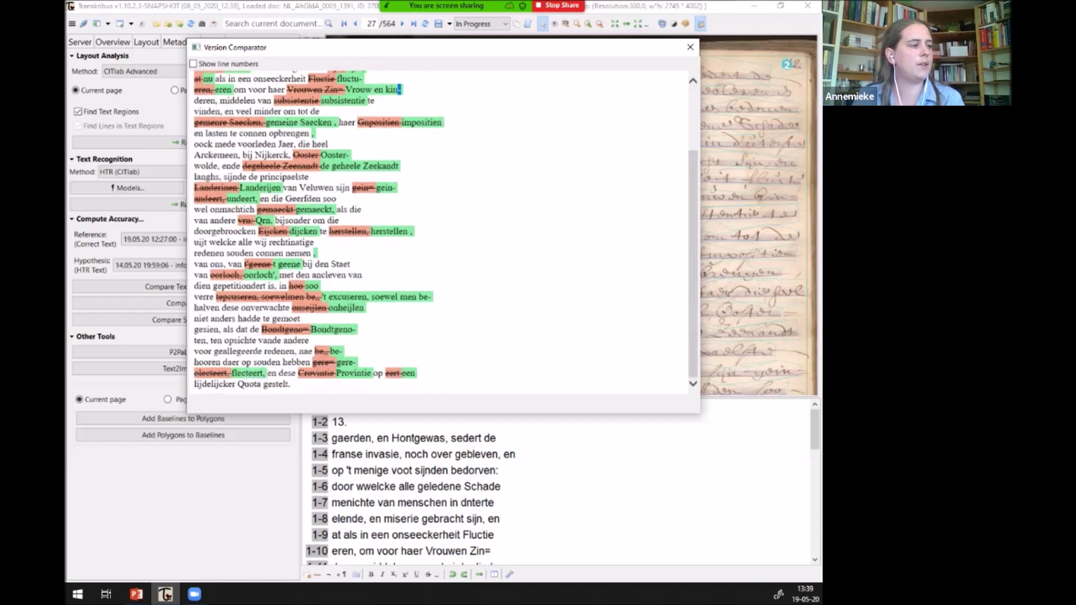
drag(194, 374, 199, 373)
click(247, 374)
double_click(247, 374)
click(247, 374)
drag(231, 374, 238, 374)
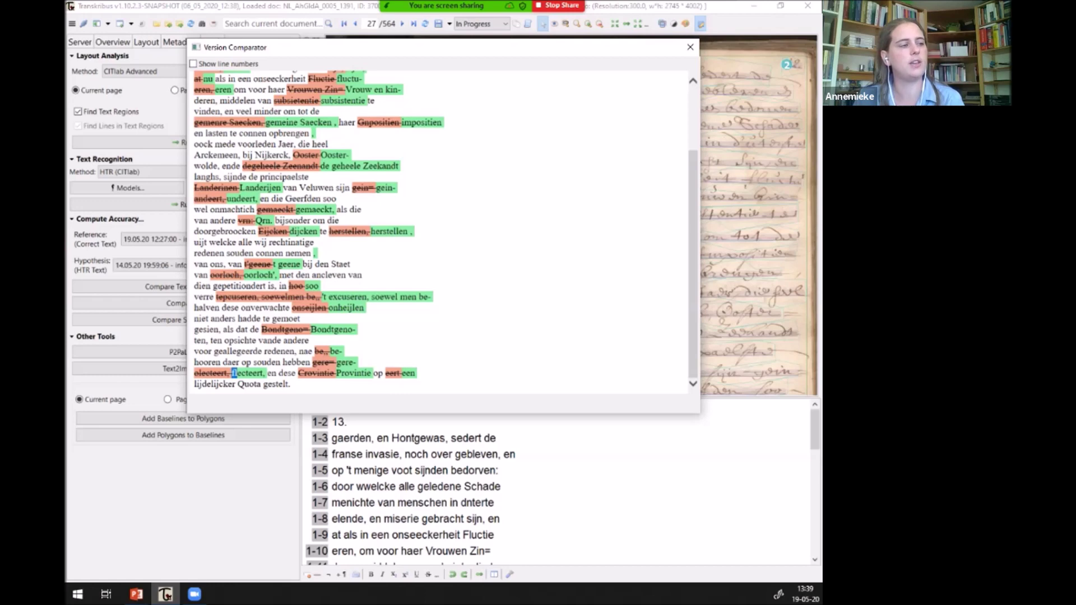
click(236, 374)
drag(234, 373, 238, 374)
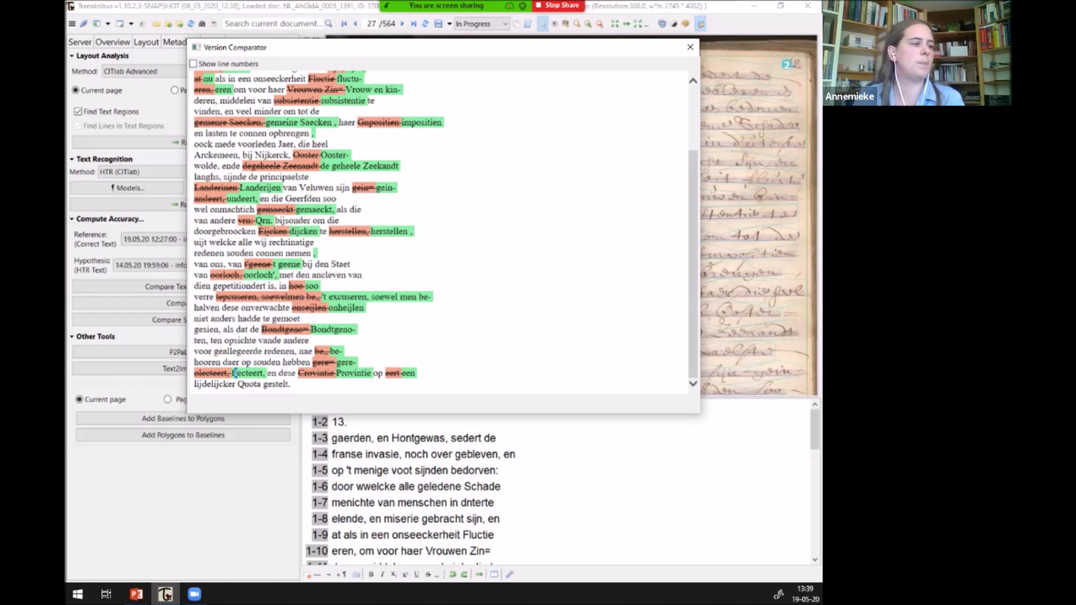
Examine the opening letters of "flecteert" and the "vrn." to "Qrn." correction, and close the version comparison
drag(238, 374, 232, 374)
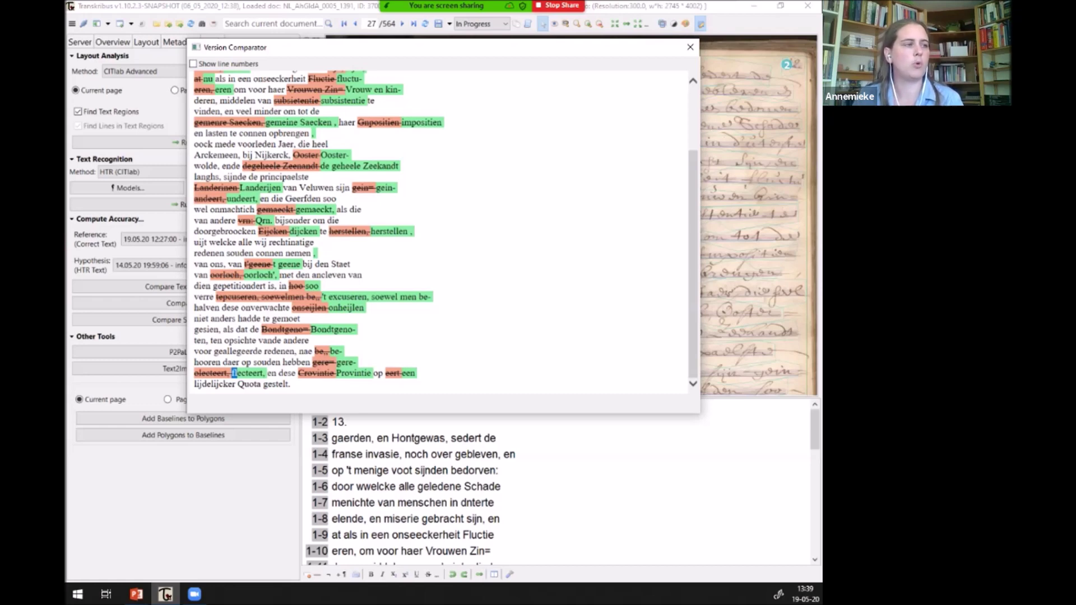
drag(256, 220, 271, 221)
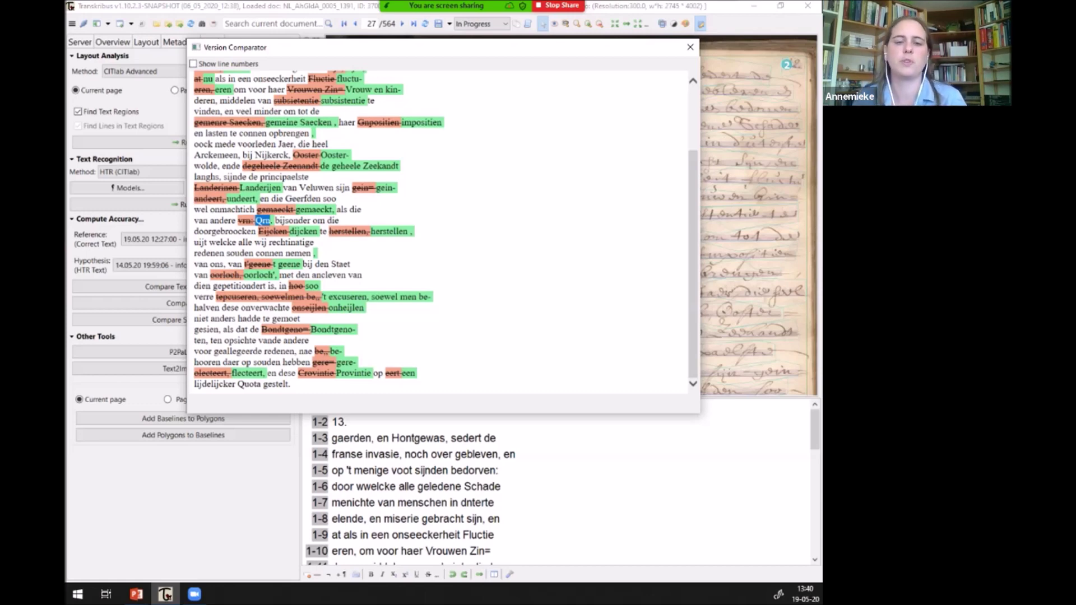
drag(256, 220, 261, 221)
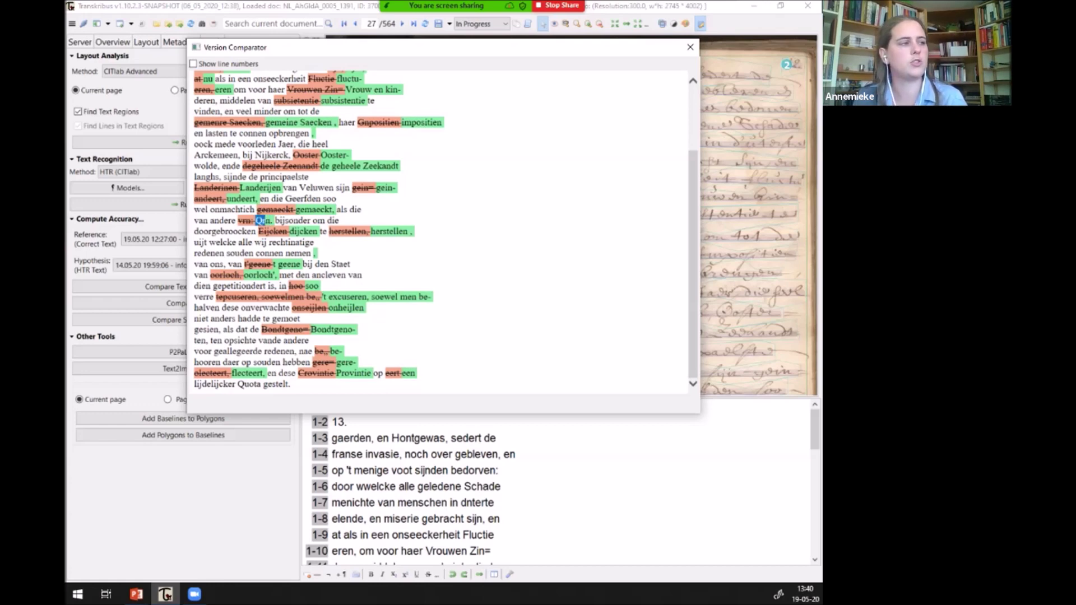
drag(237, 220, 274, 221)
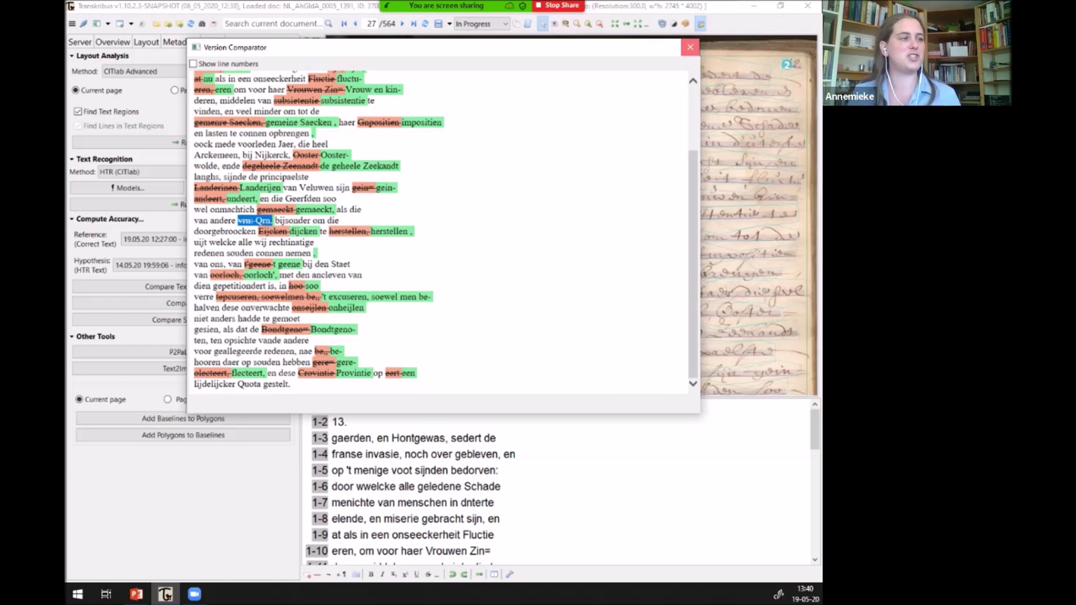
click(691, 47)
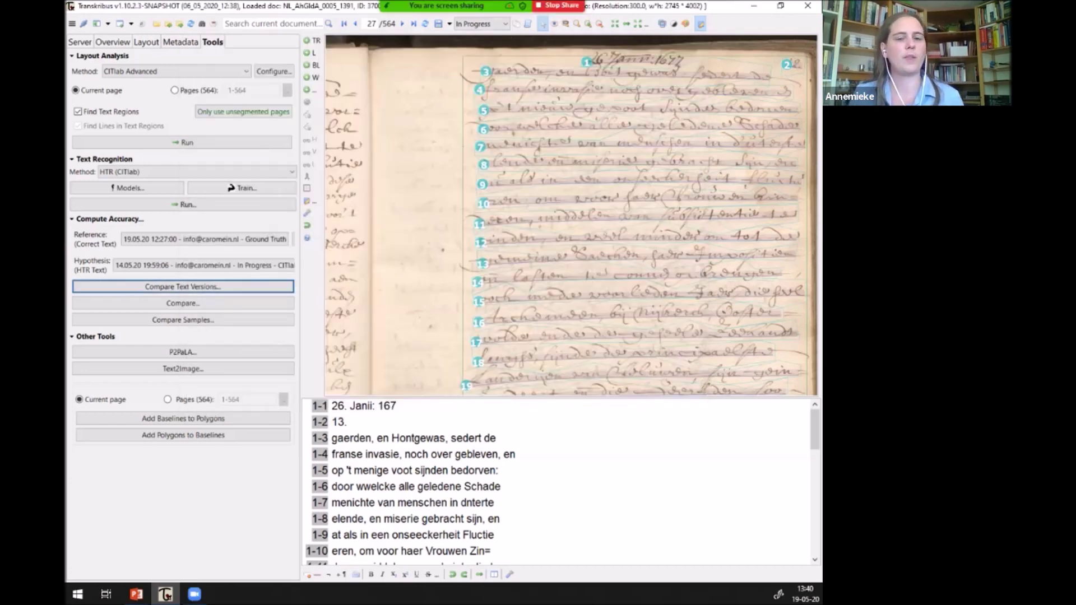
Restore the Transkribus window to a smaller size and move it aside to uncover the presentation
drag(897, 198, 595, 3)
click(780, 5)
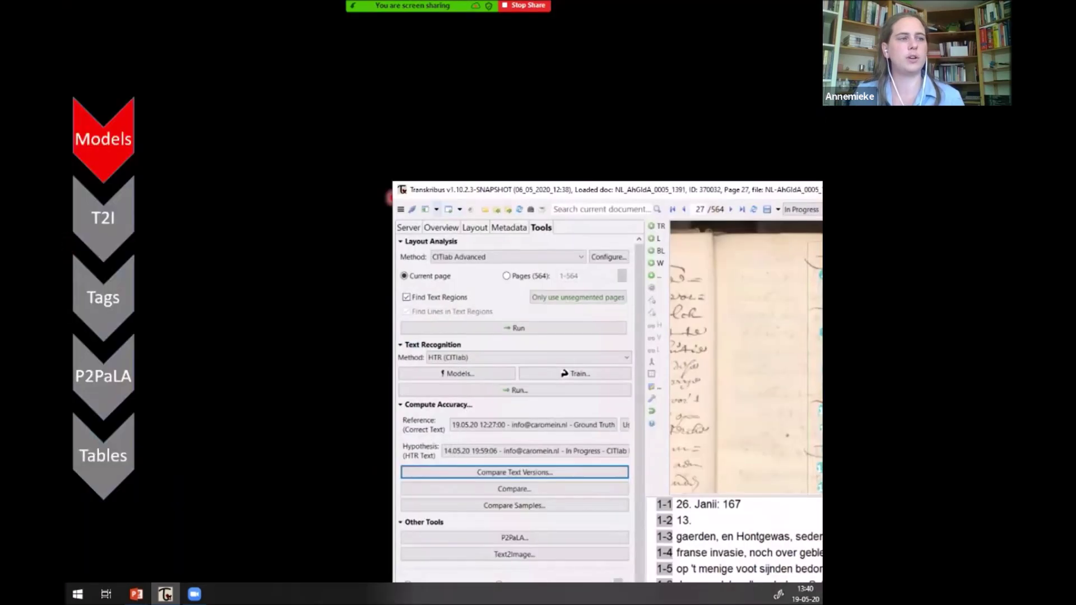
drag(622, 196, 822, 215)
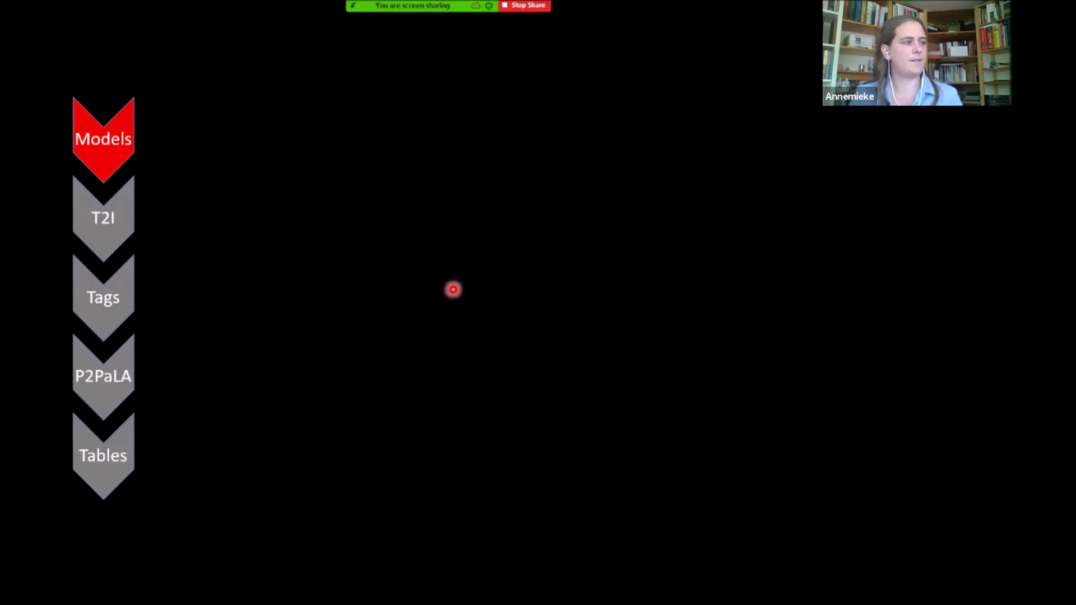
key(Right)
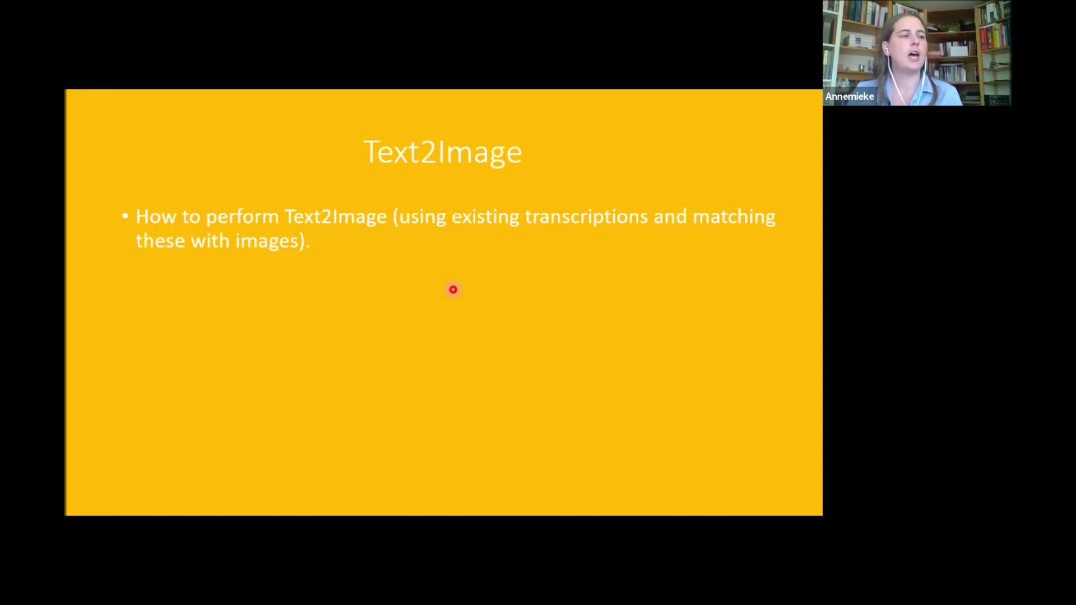
key(Right)
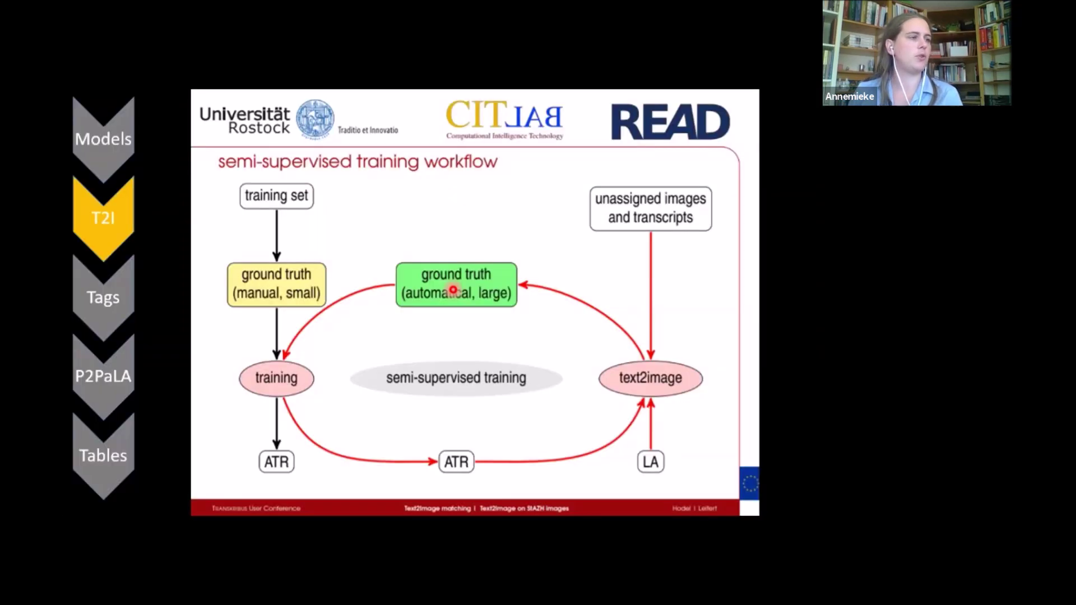
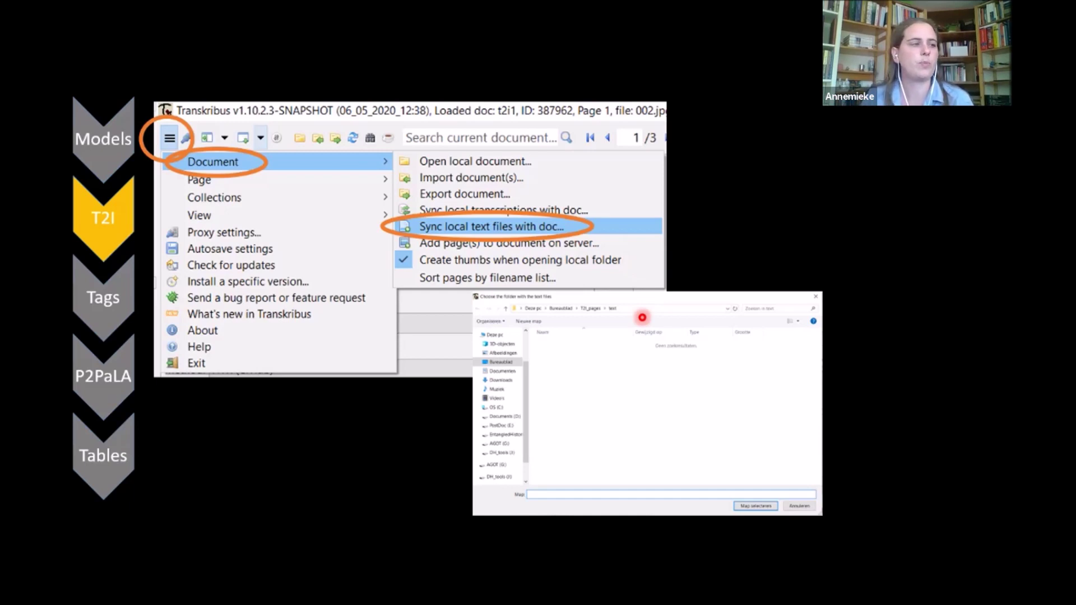
key(Right)
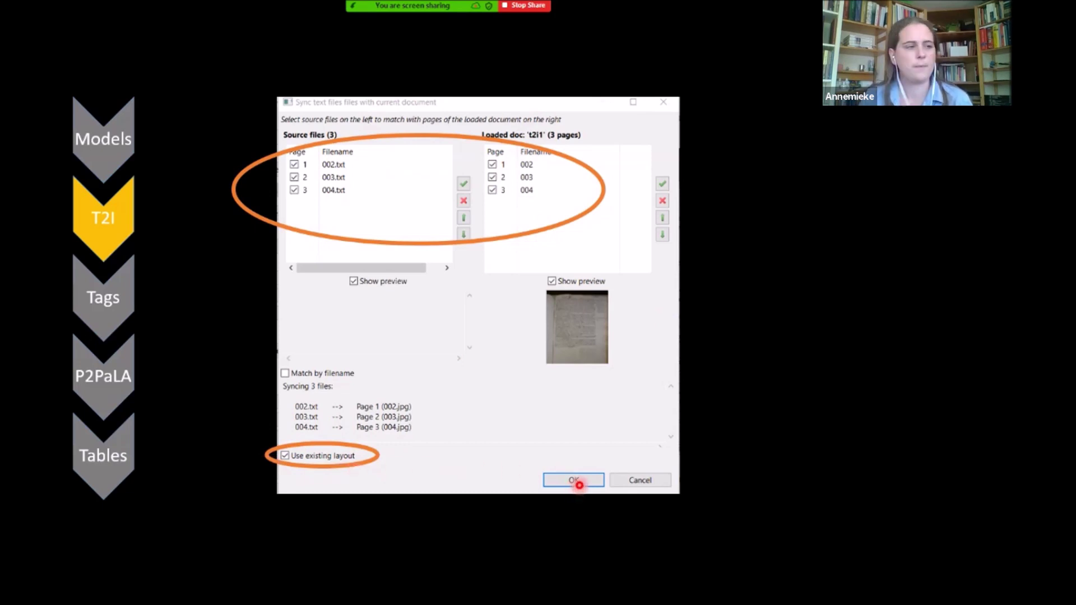
key(Right)
key(Left)
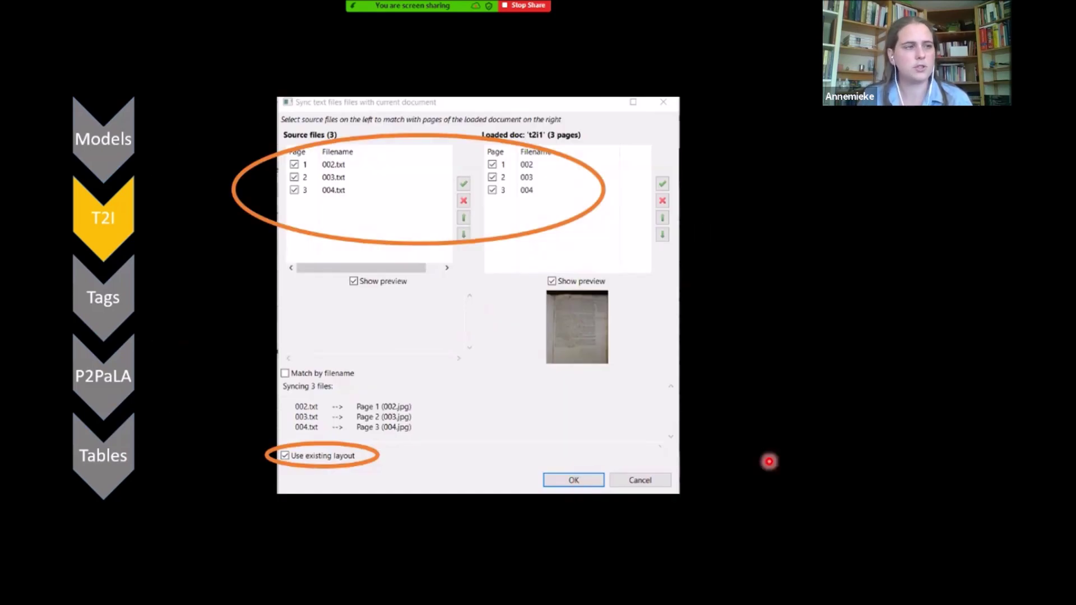
Switch back to Transkribus, maximize its window and load the document t2i1_duplicated_duplicated from the server's document list
key(alt+Tab)
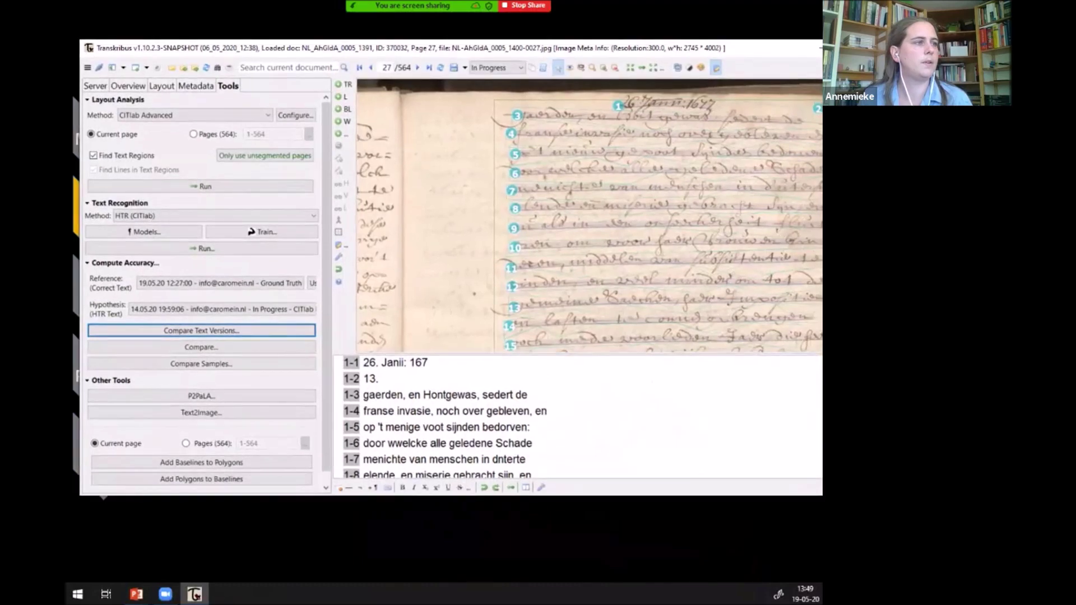
double_click(448, 48)
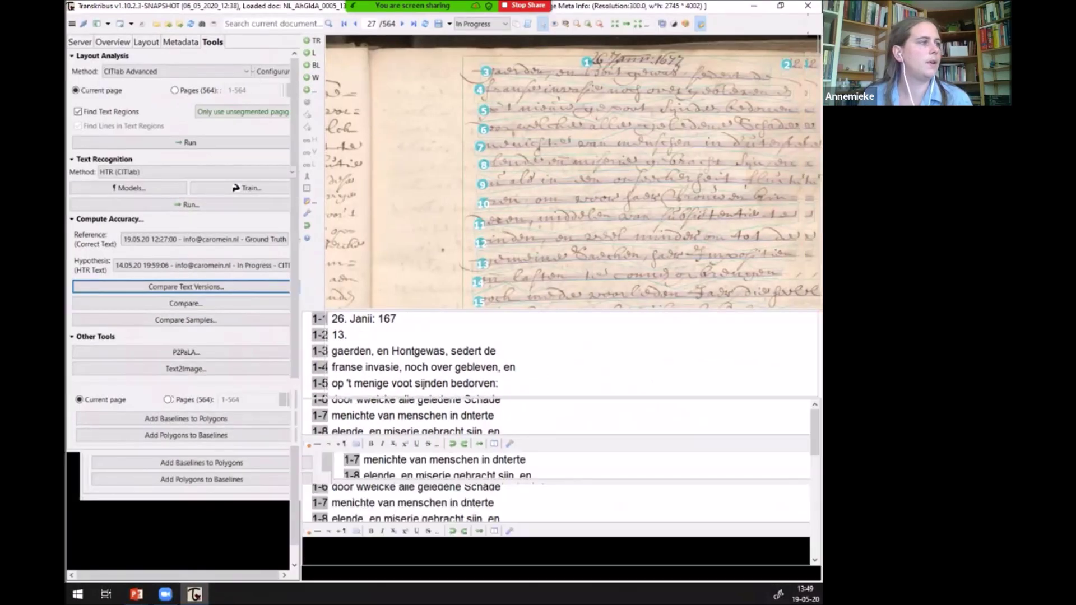
click(81, 42)
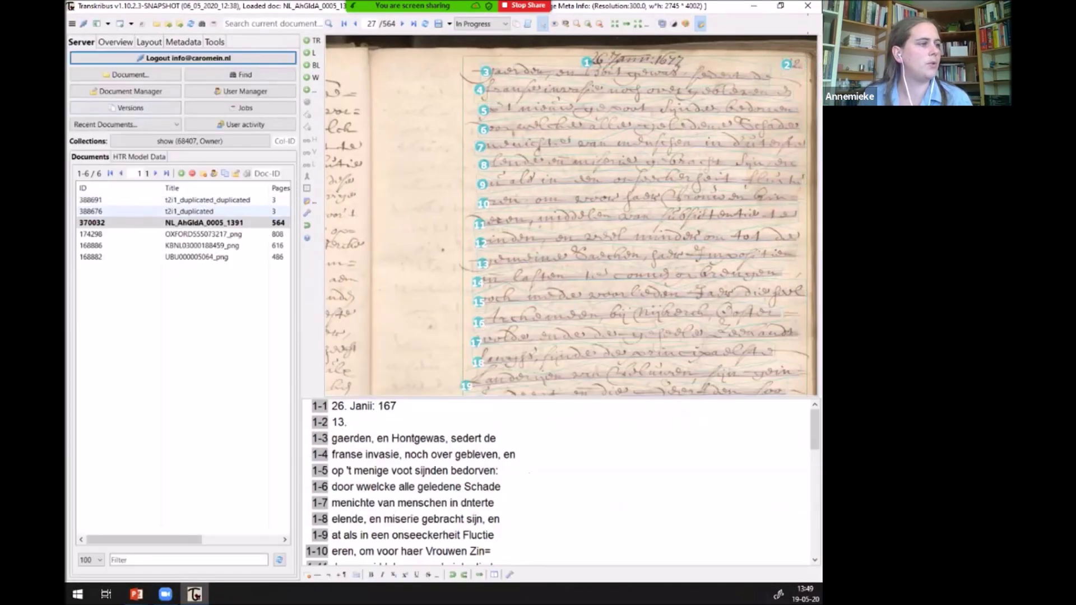
double_click(112, 200)
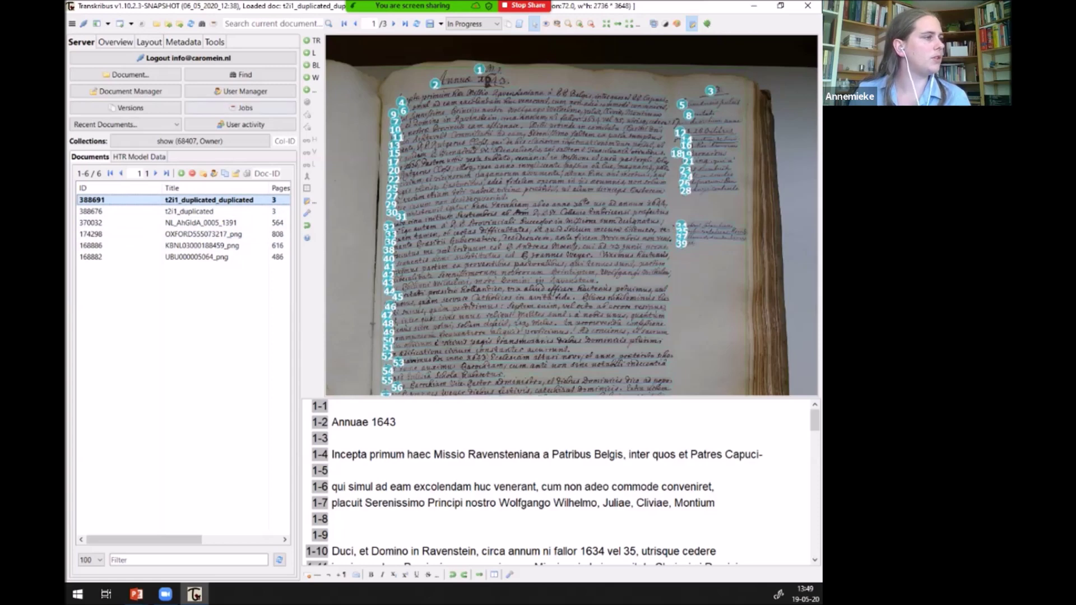
Clear all layout and text content from page 1 and save the change while moving on to page 2
click(147, 41)
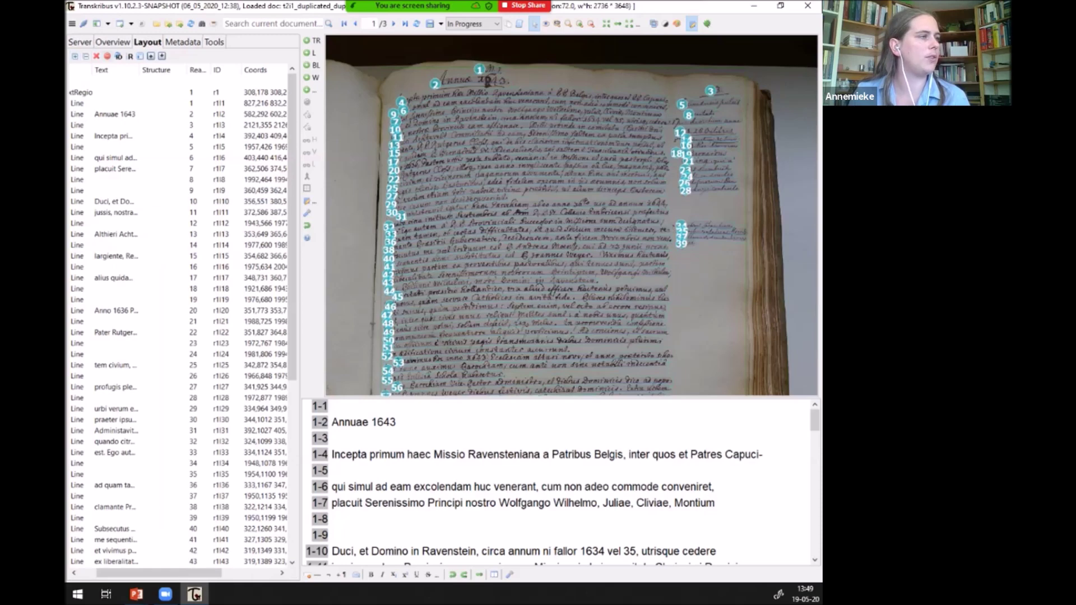
click(97, 56)
click(464, 338)
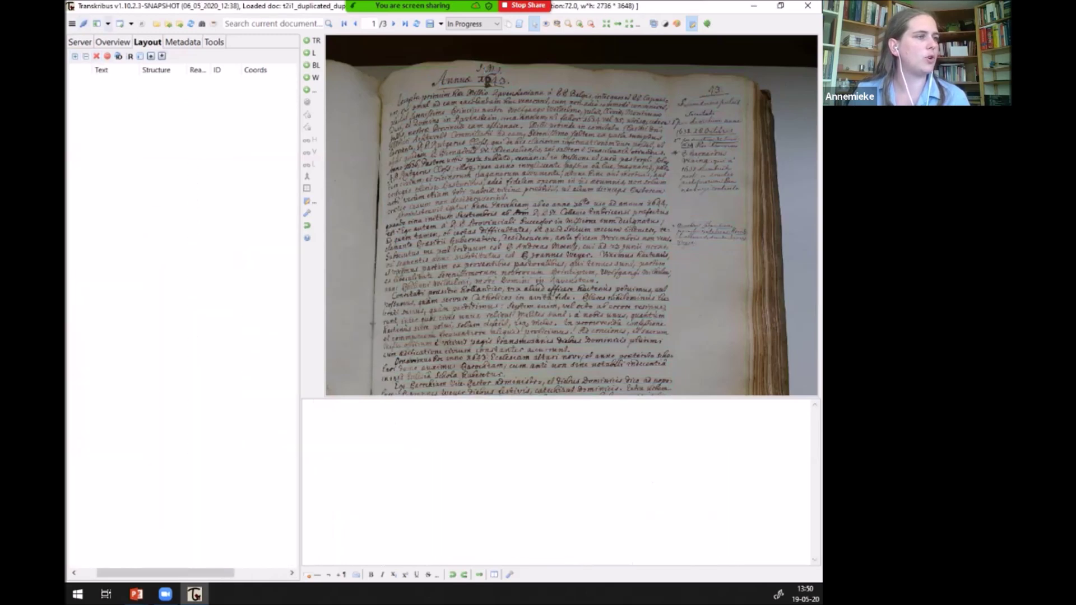
click(393, 24)
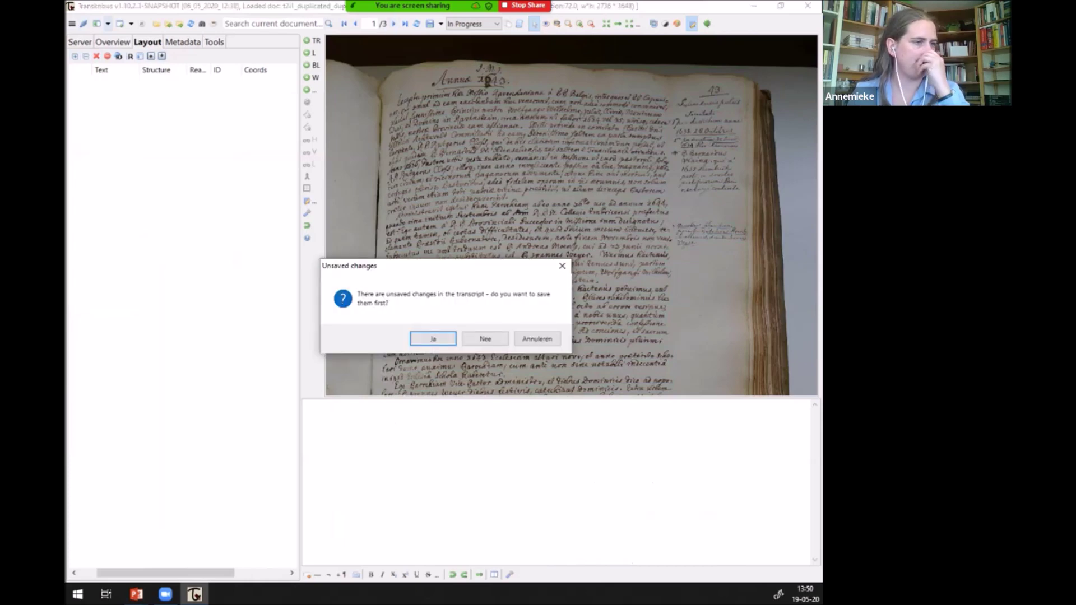
click(432, 338)
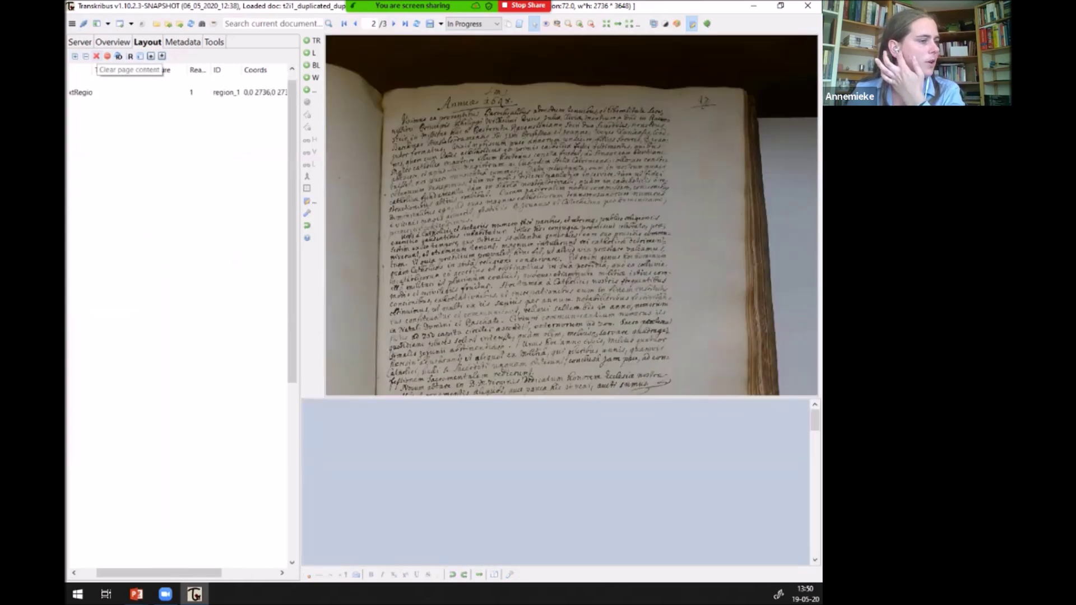
Clear page 2's content and save the change while moving on to page 3
click(97, 56)
click(463, 338)
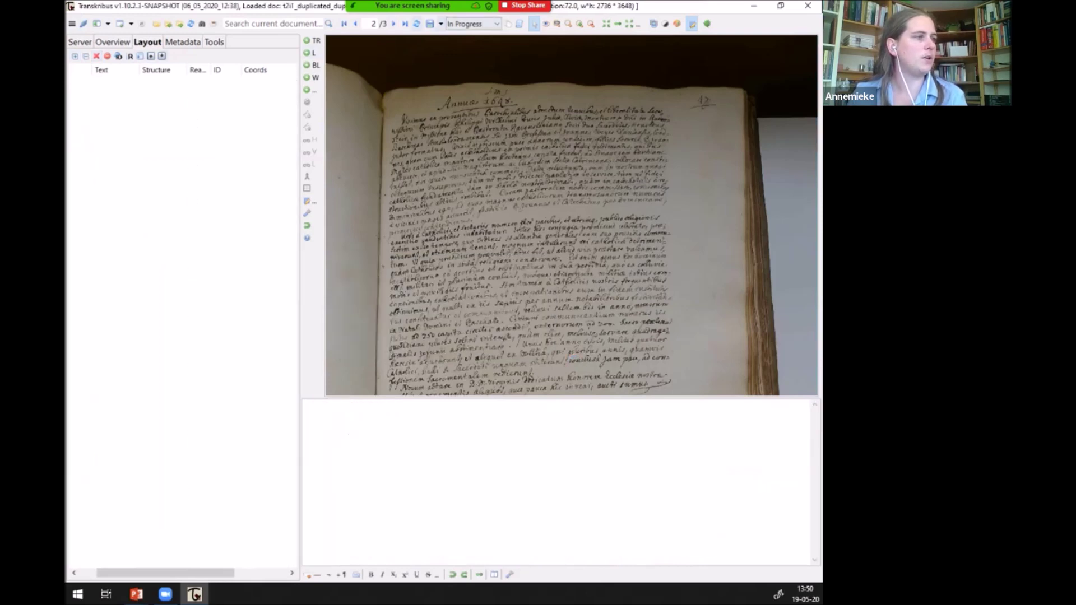
click(394, 24)
click(434, 339)
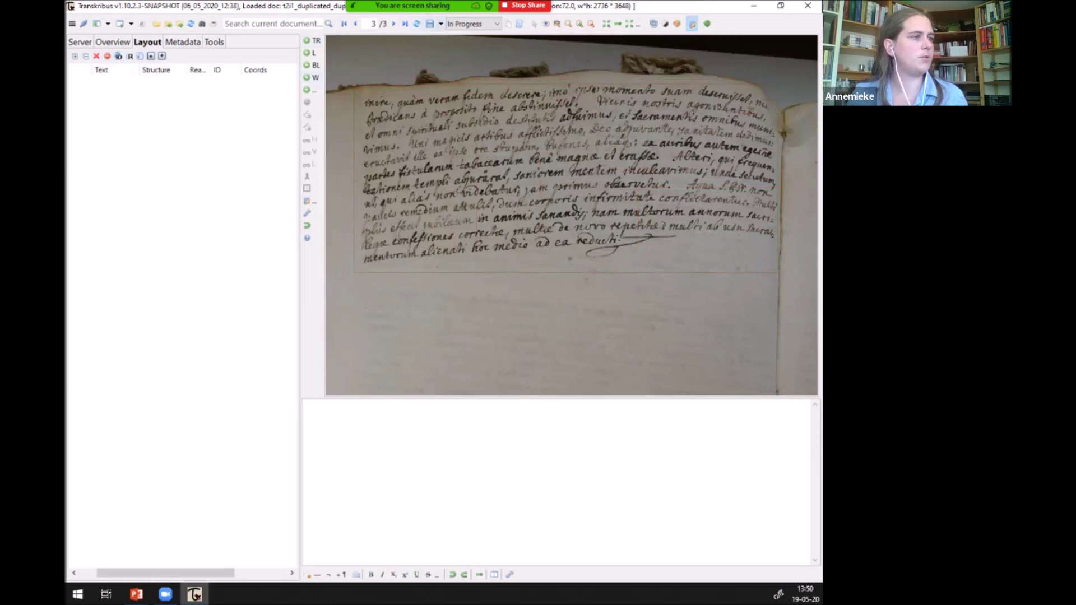
Save the empty transcripts of pages 3, 2 and 1, going back through the document
click(430, 23)
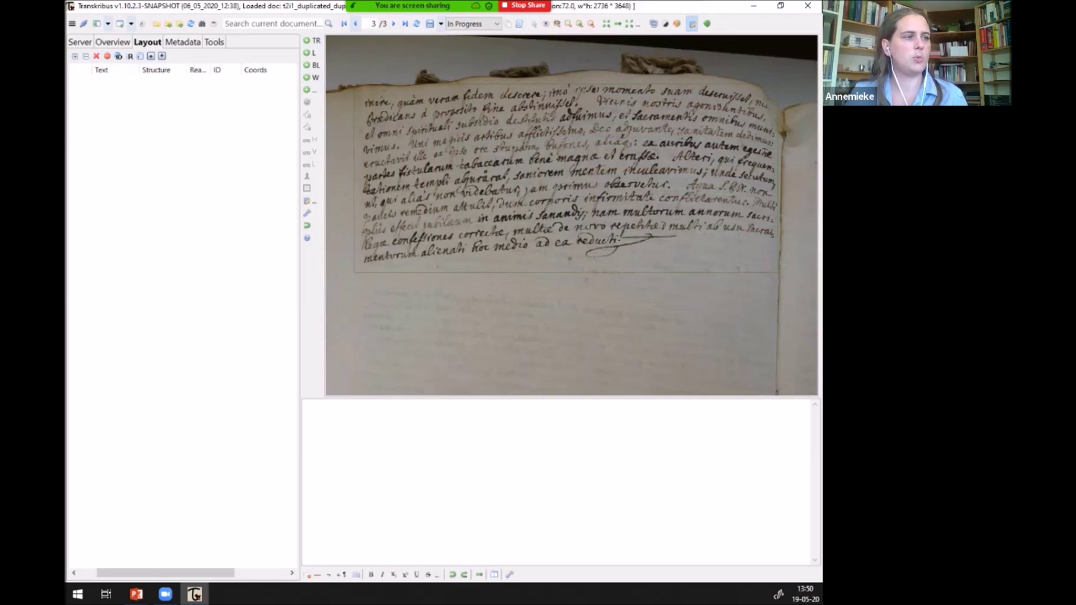
click(355, 23)
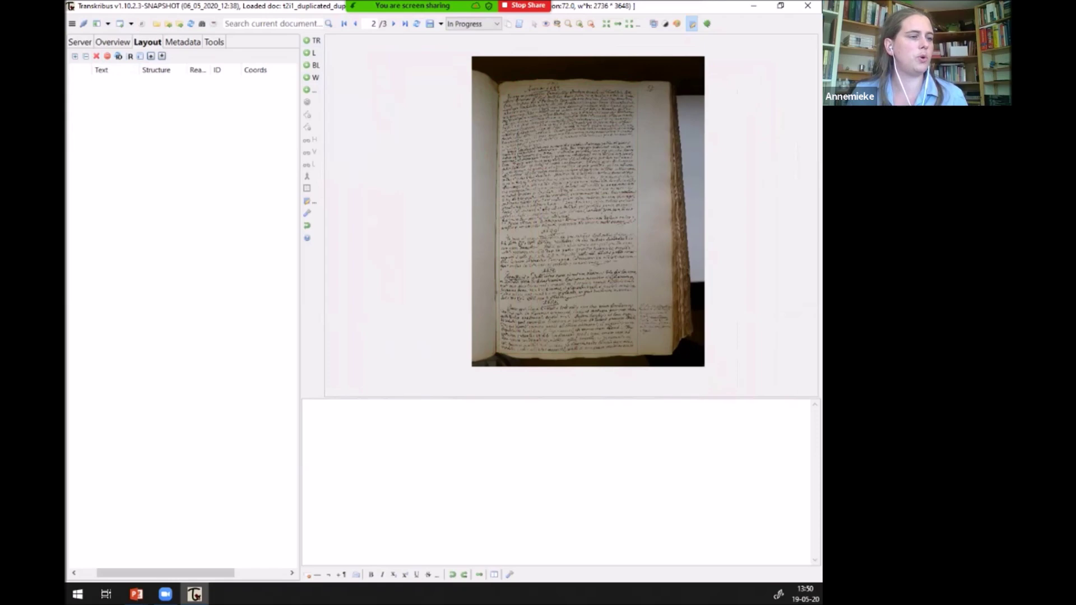
click(429, 25)
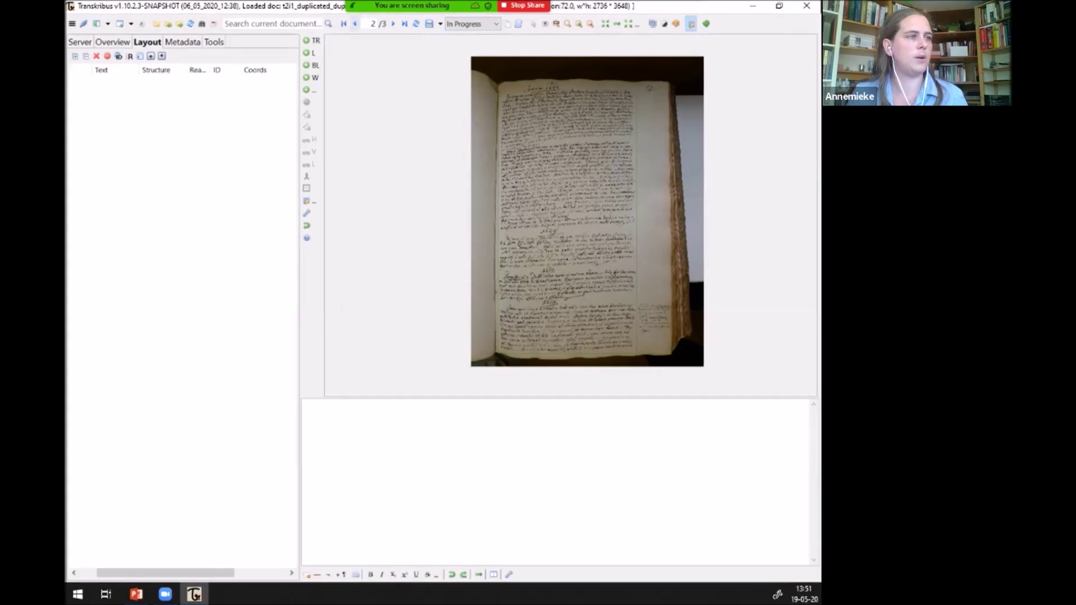
click(354, 24)
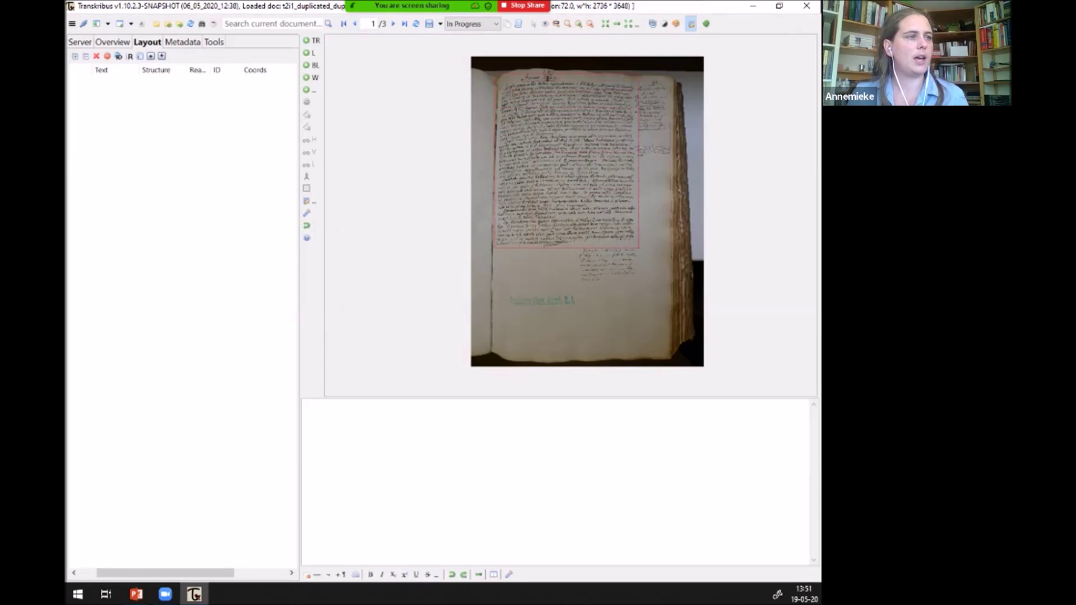
mouse_move(412, 6)
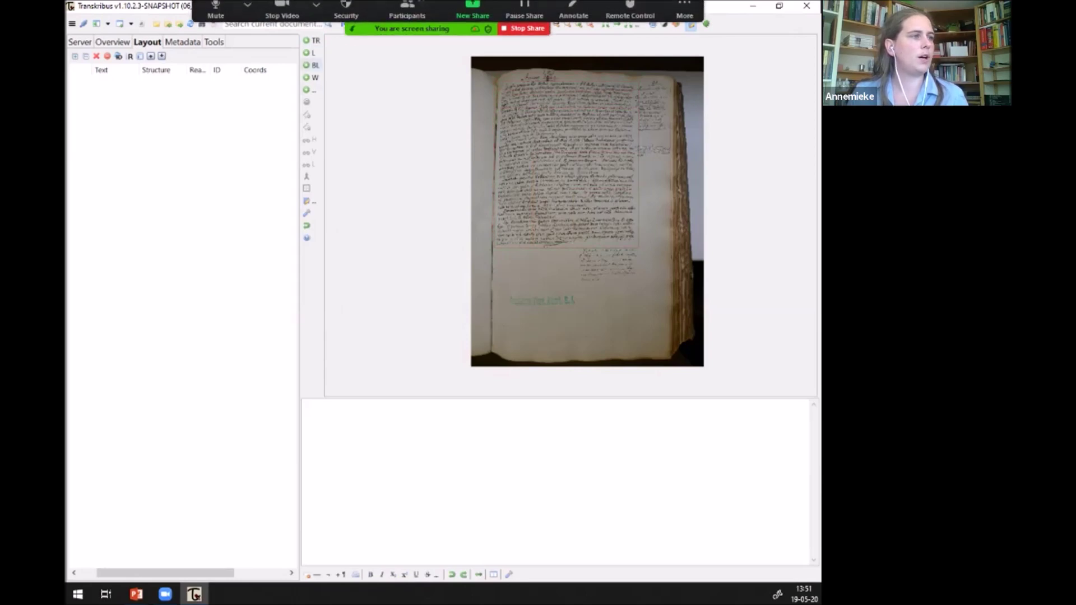
click(247, 13)
key(Escape)
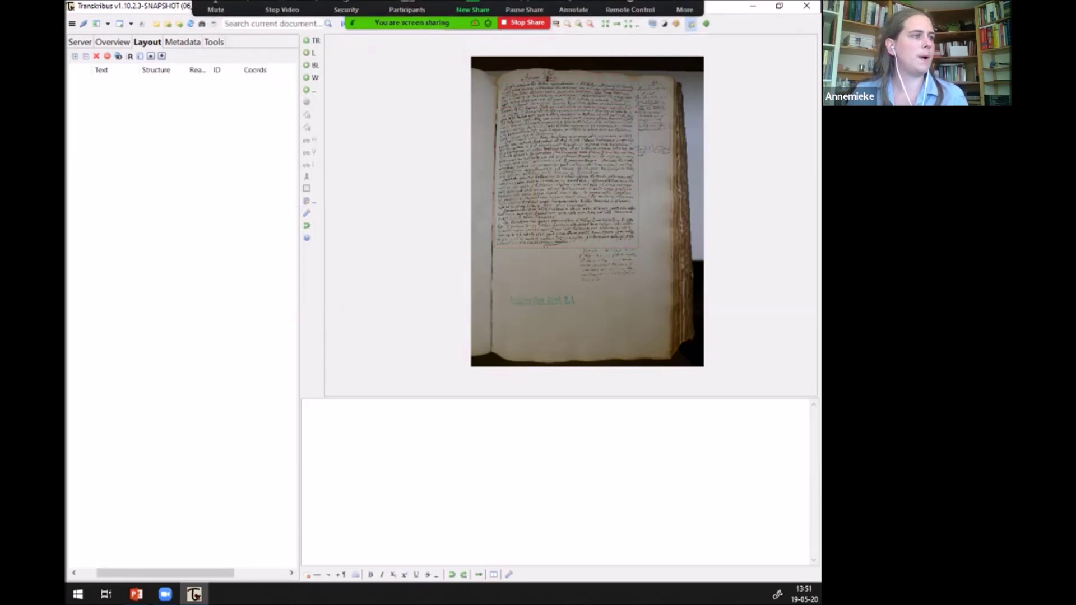
click(429, 24)
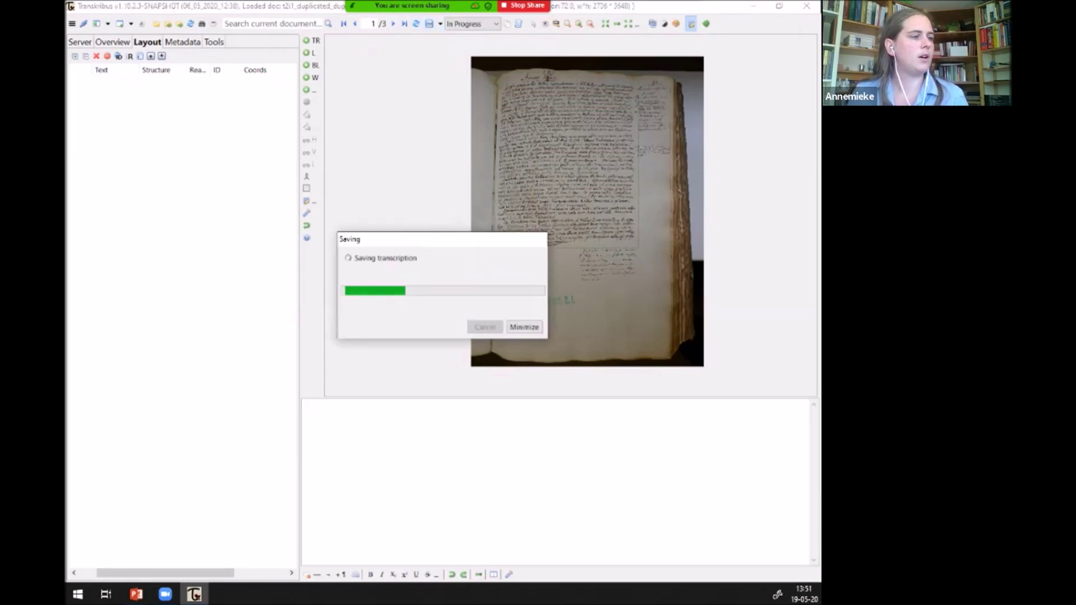
Run CITlab Advanced layout analysis on the current page with Find Text Regions turned off
click(214, 42)
click(78, 111)
click(187, 142)
click(457, 356)
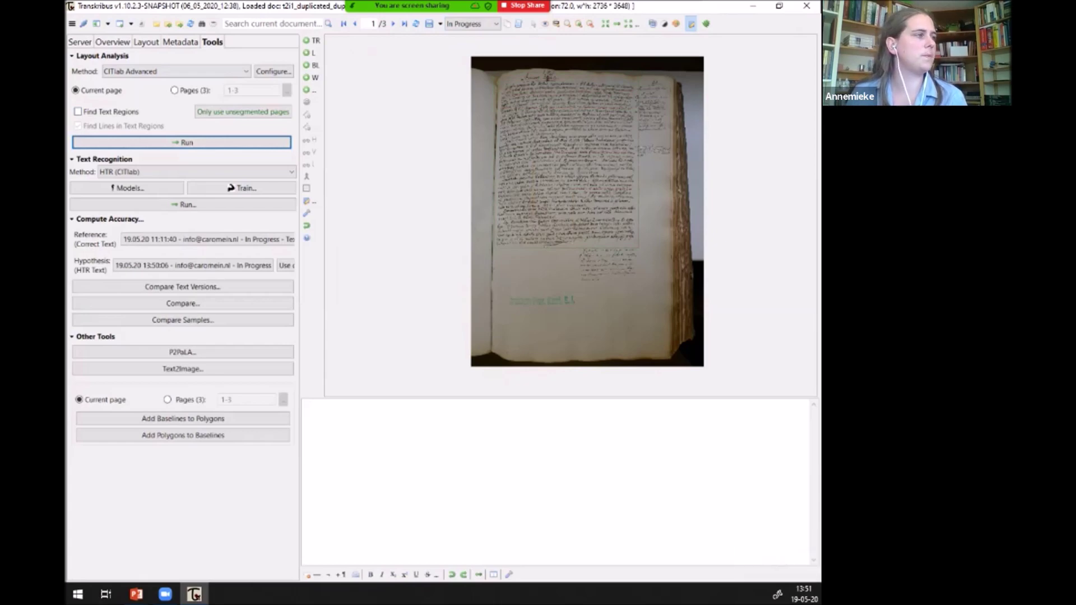
Start syncing local text files with the document, choosing the desktop folder "text" as the source and accepting the reload of the current page
click(72, 24)
mouse_move(100, 38)
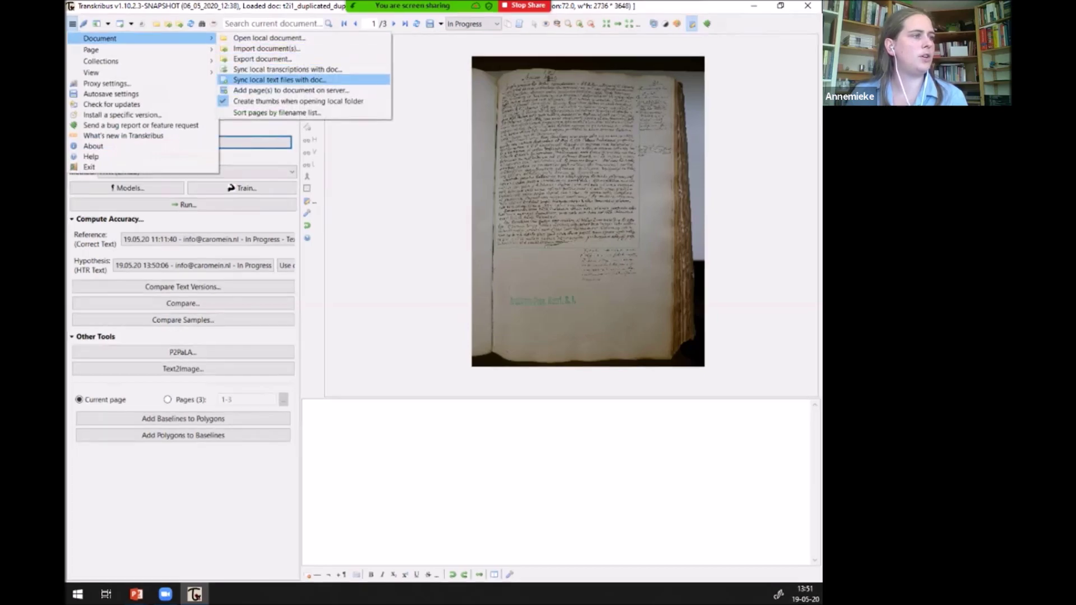
click(279, 79)
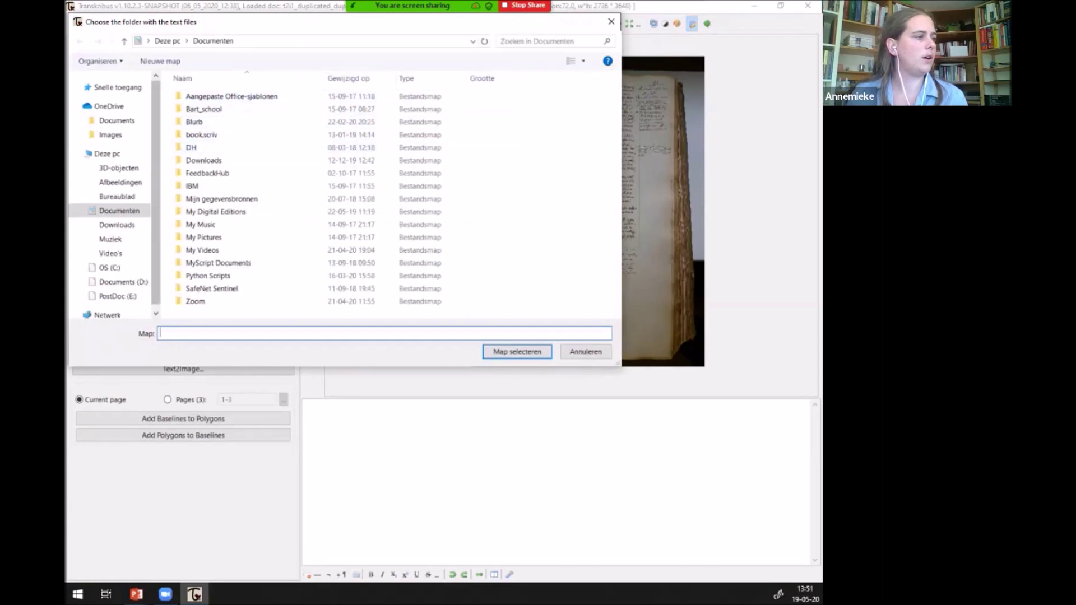
click(117, 196)
double_click(201, 108)
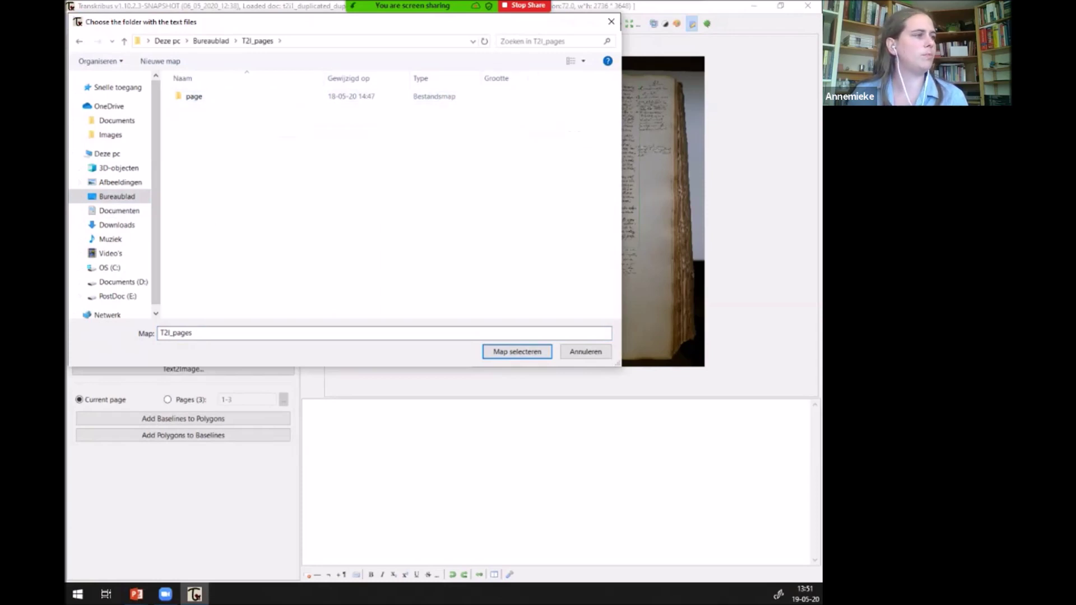
click(211, 41)
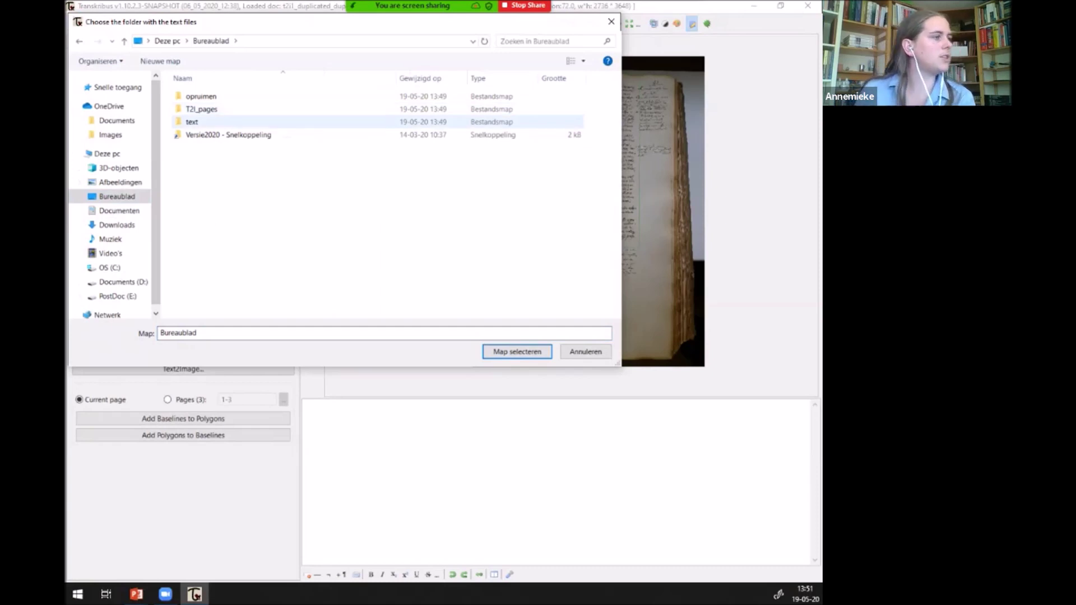
click(273, 122)
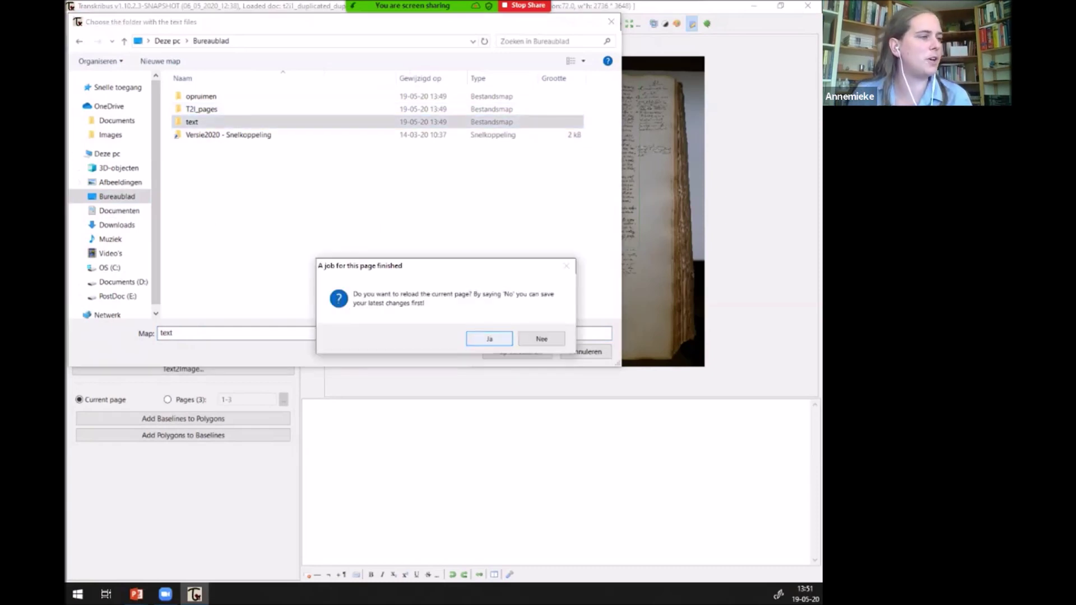
key(Return)
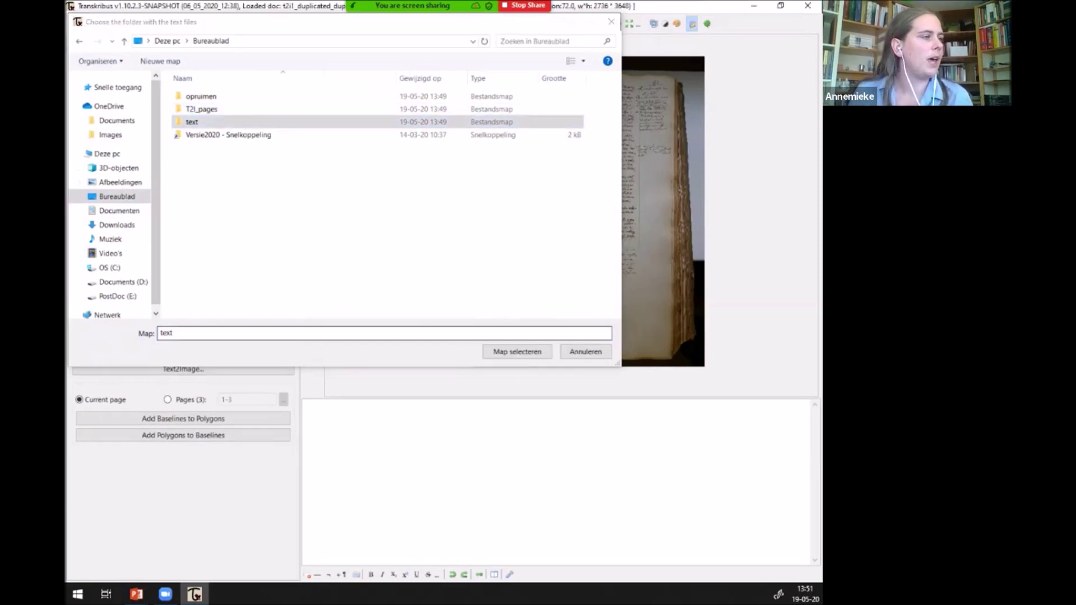
key(Escape)
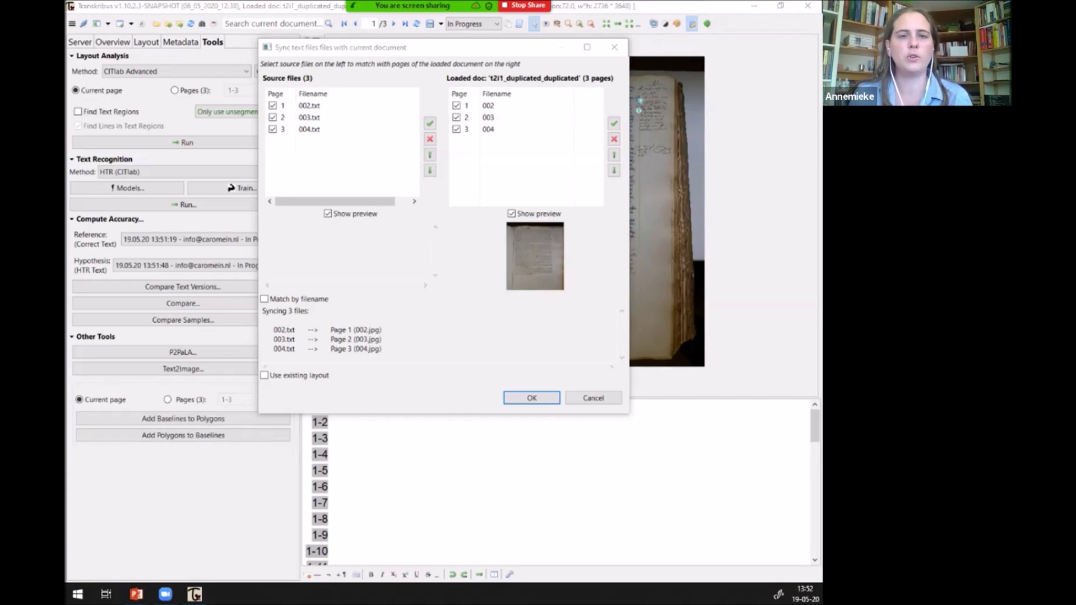
Check the names of the text files in the "text" folder in File Explorer, and return to the sync dialog in Transkribus
drag(822, 182, 391, 190)
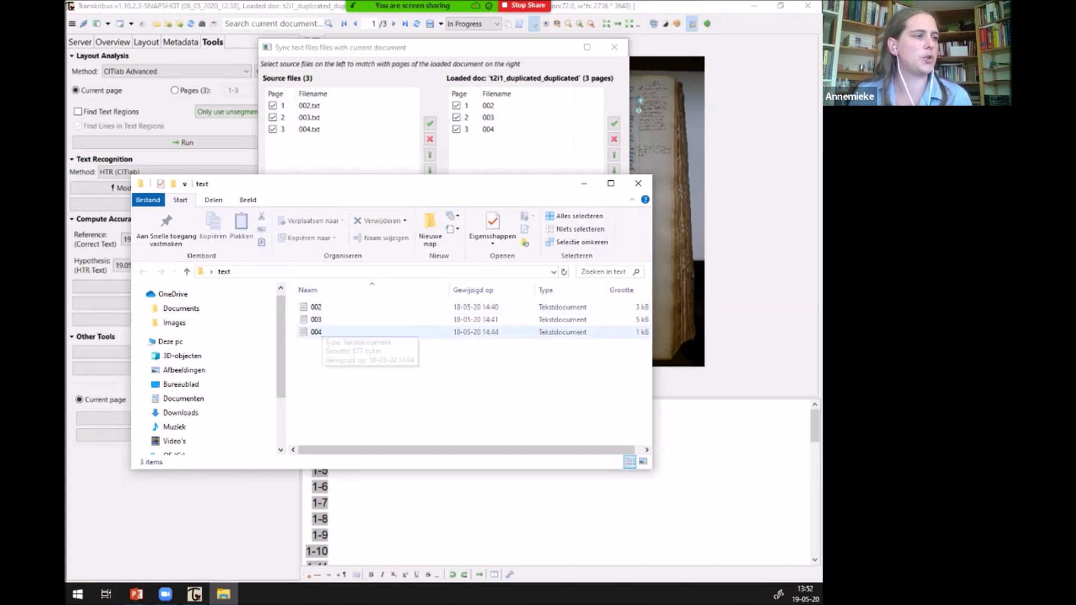
drag(393, 184, 1044, 219)
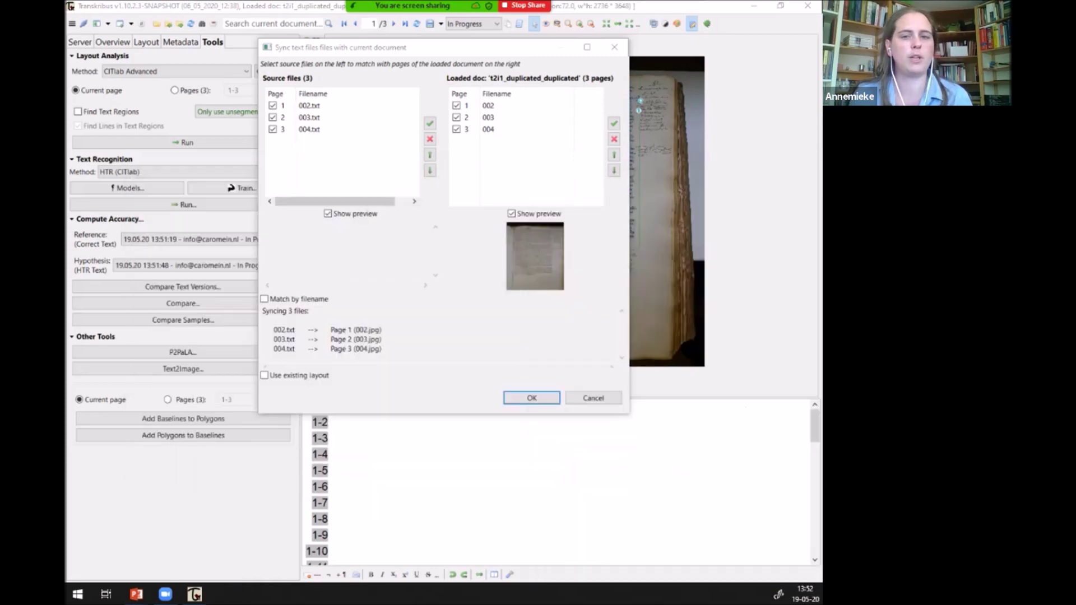
click(426, 47)
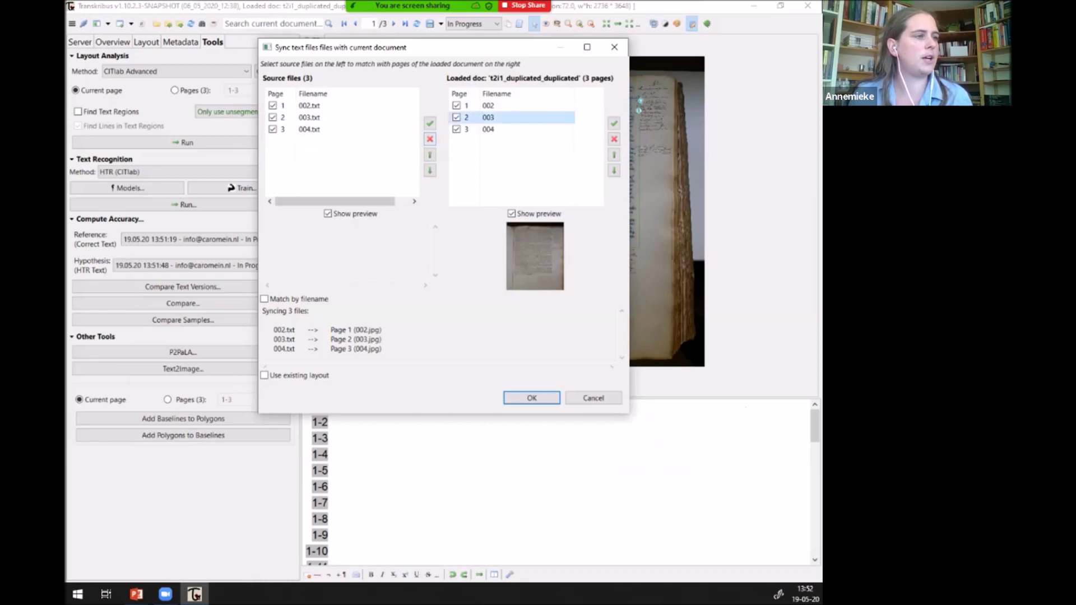
Move source file 003.txt up one place in the matching order and back down to its original place
click(488, 118)
click(430, 155)
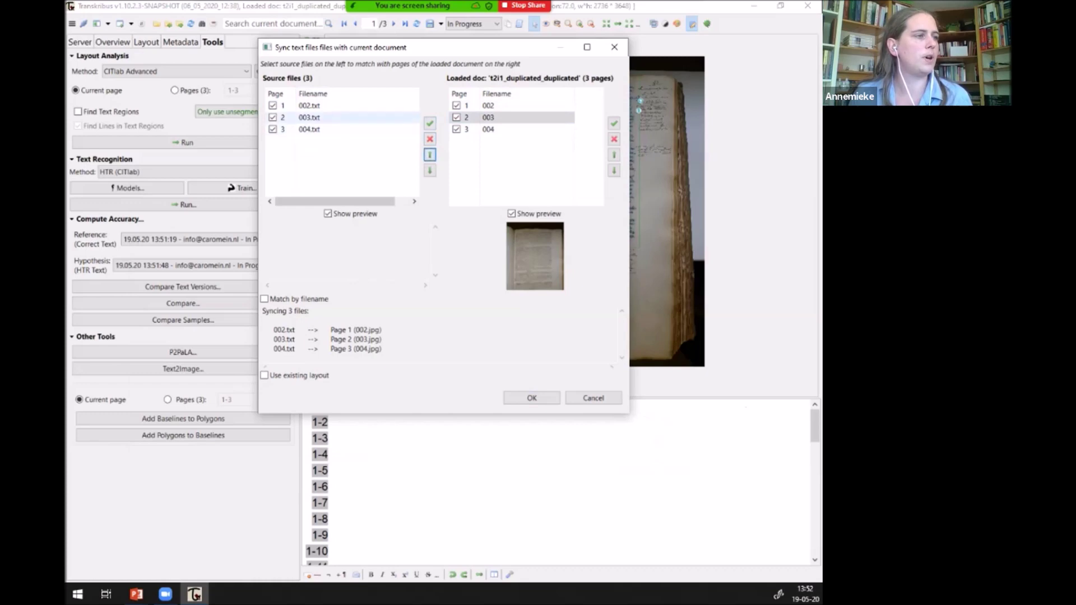
click(310, 118)
click(430, 155)
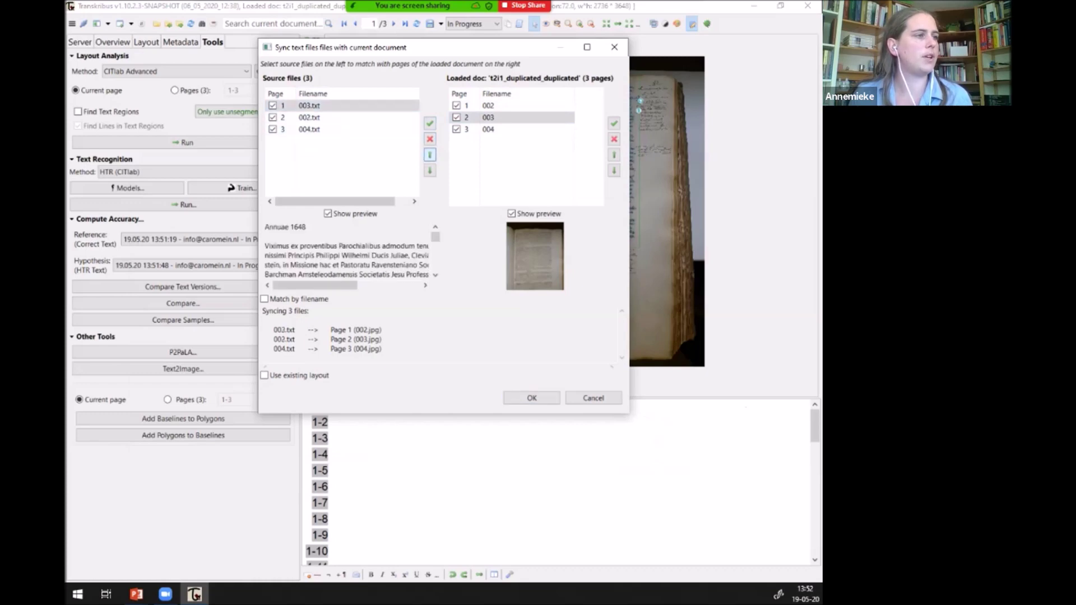
click(430, 170)
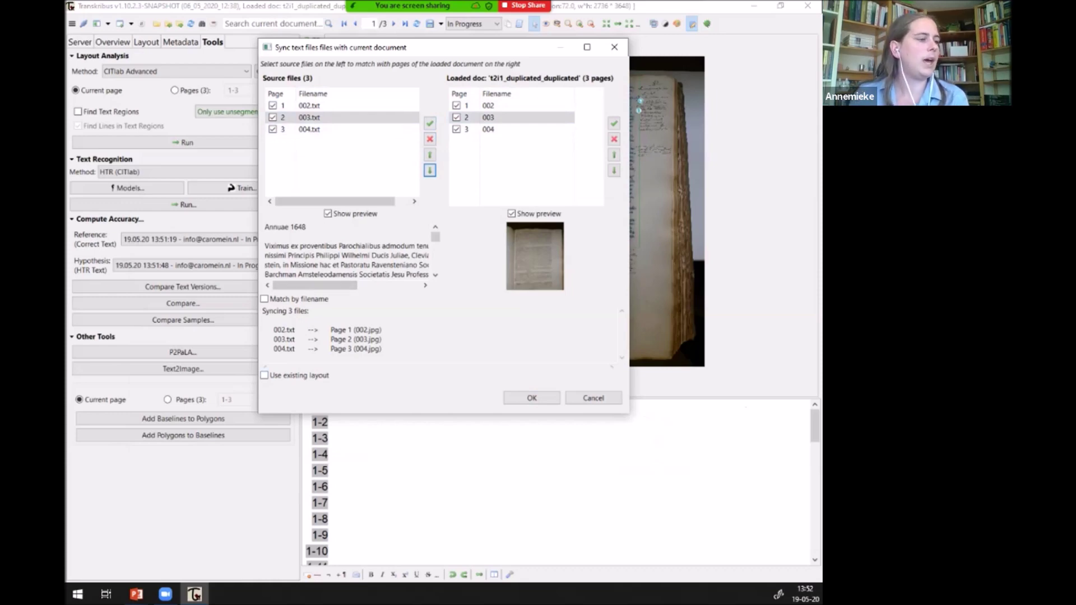
Try to sync all three text files with pages 1 to 3 using the existing layout
click(265, 376)
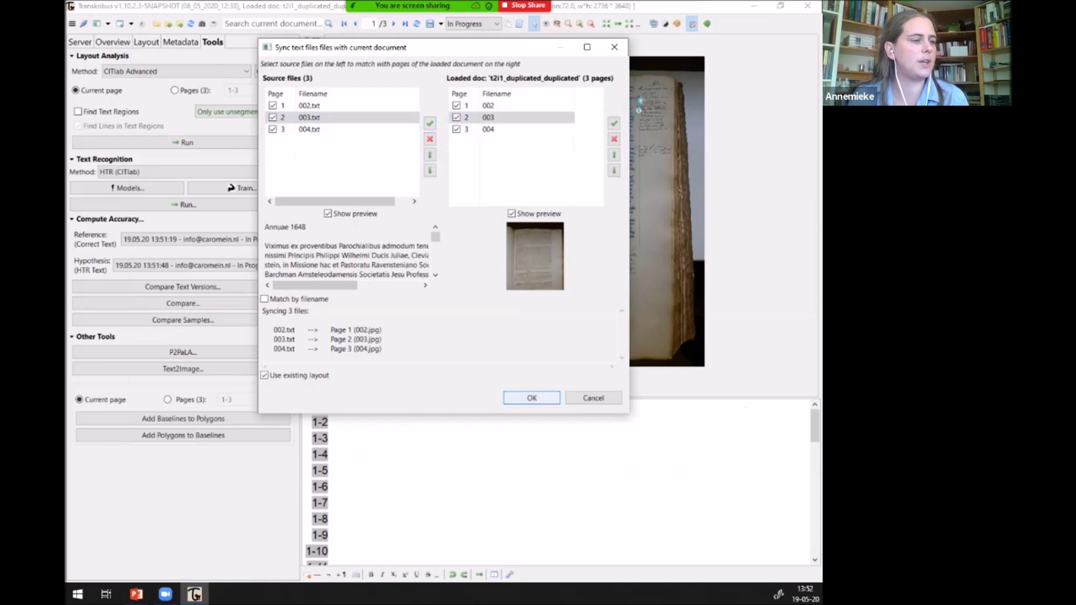
key(Return)
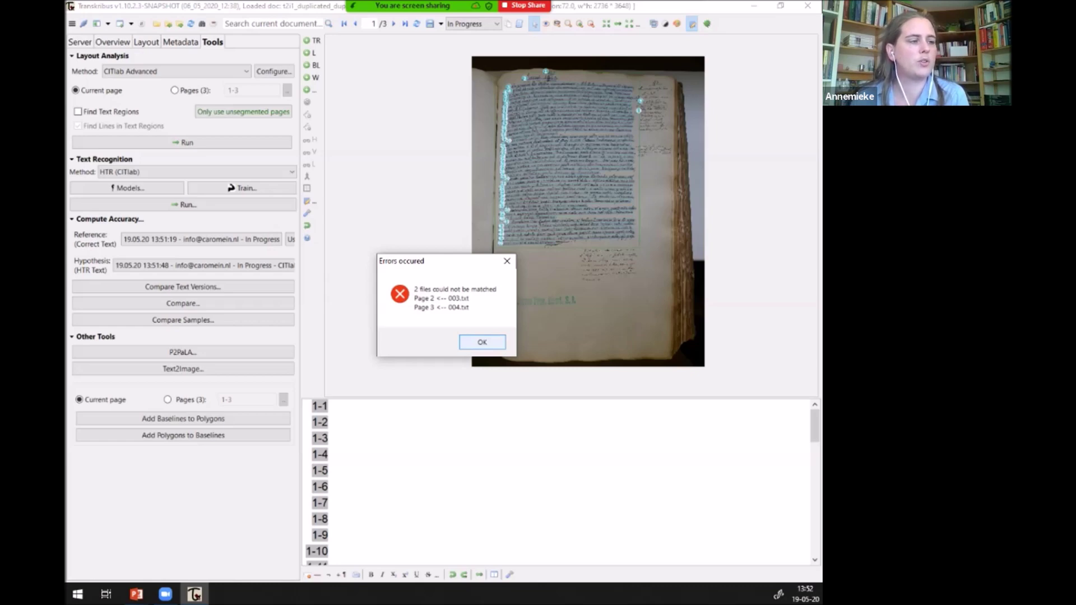
key(Return)
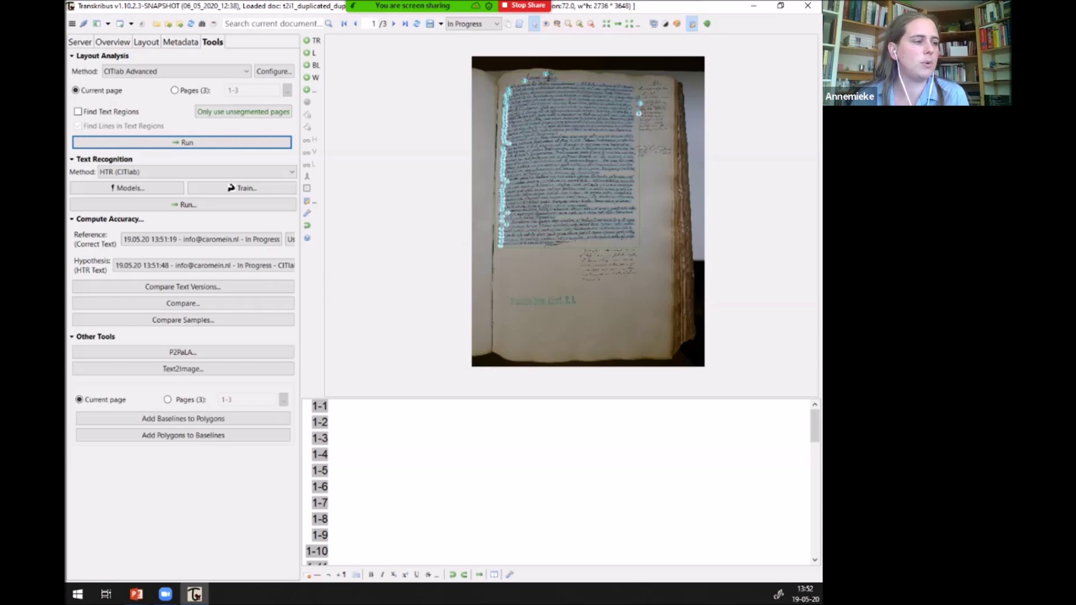
Sync only 002.txt from the "text" folder with page 1, leaving out 003.txt and 004.txt and using the existing layout
click(72, 24)
mouse_move(100, 38)
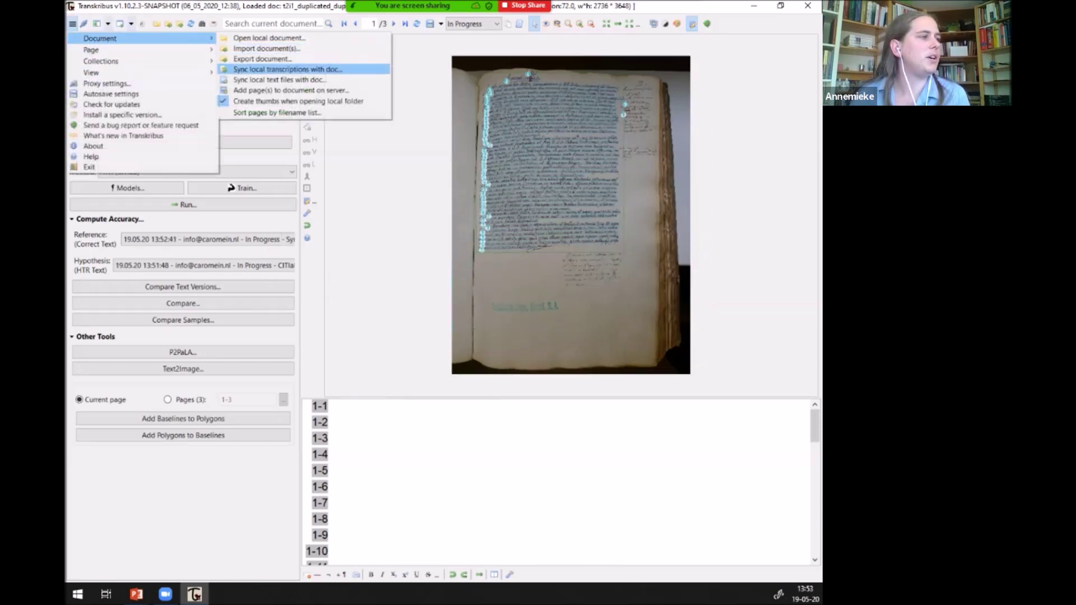
click(279, 79)
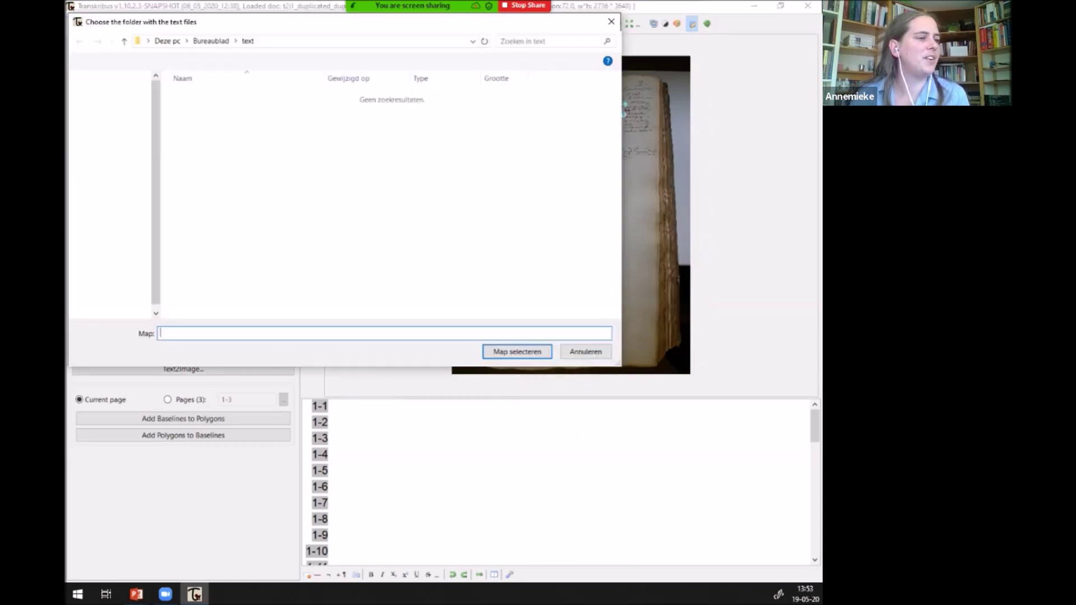
key(Escape)
click(273, 118)
click(273, 130)
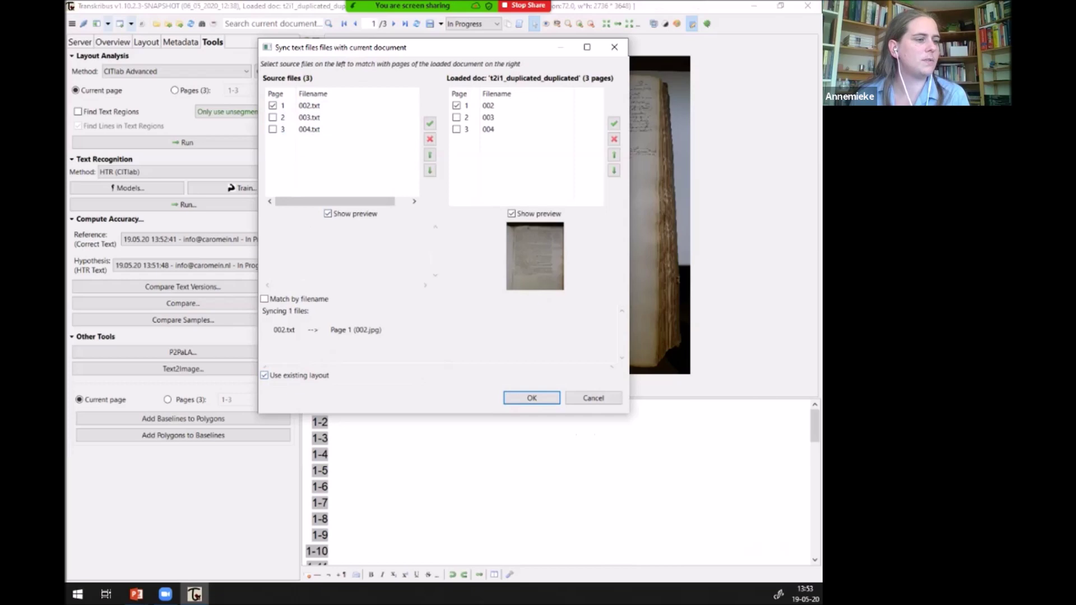
click(531, 398)
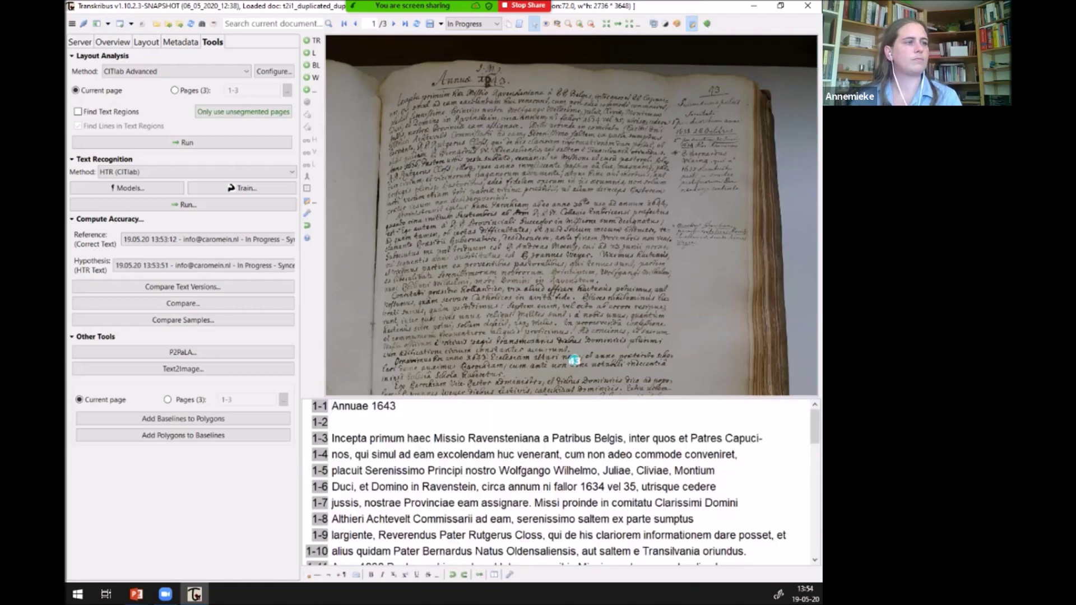
Examine page 1's synced transcript, including the empty line 1-2, and where its lines are placed on the page image
click(333, 422)
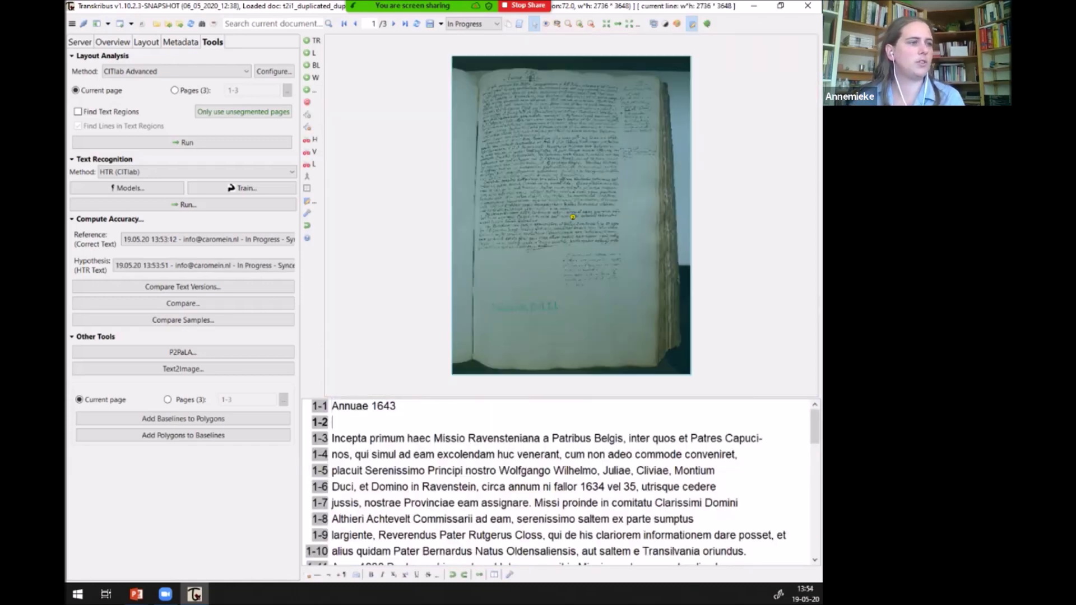
scroll(572, 217, up, 5)
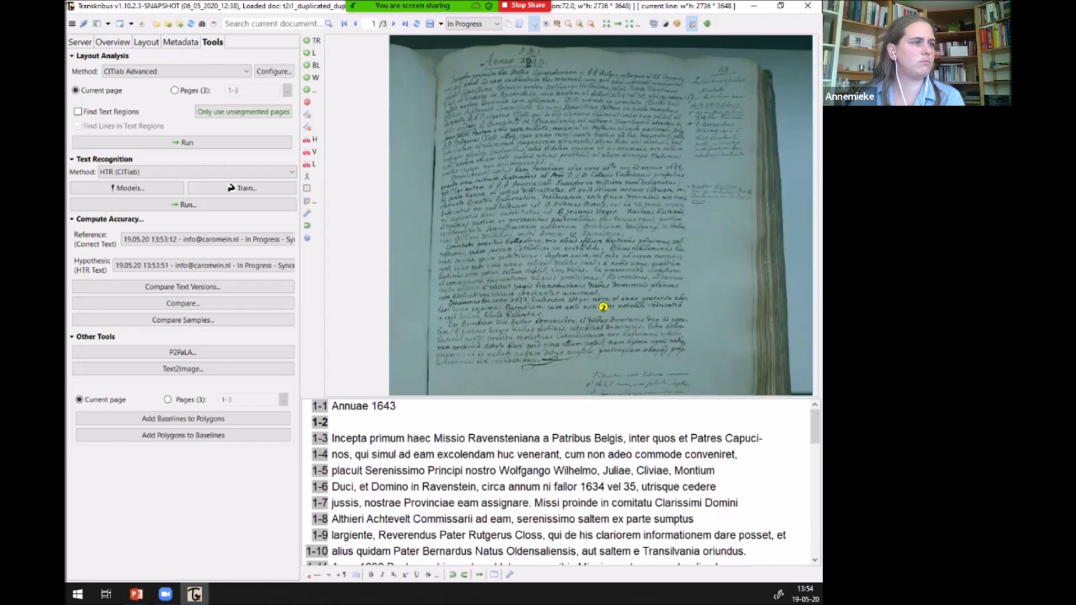
scroll(525, 112, up, 1)
scroll(560, 482, down, 10)
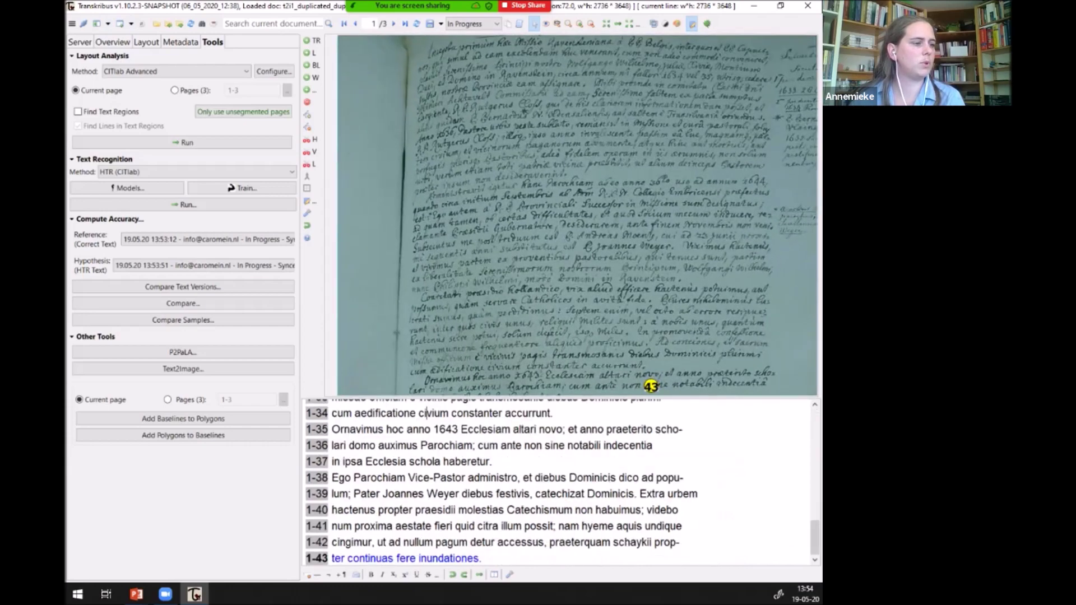
scroll(561, 482, up, 3)
scroll(561, 482, up, 7)
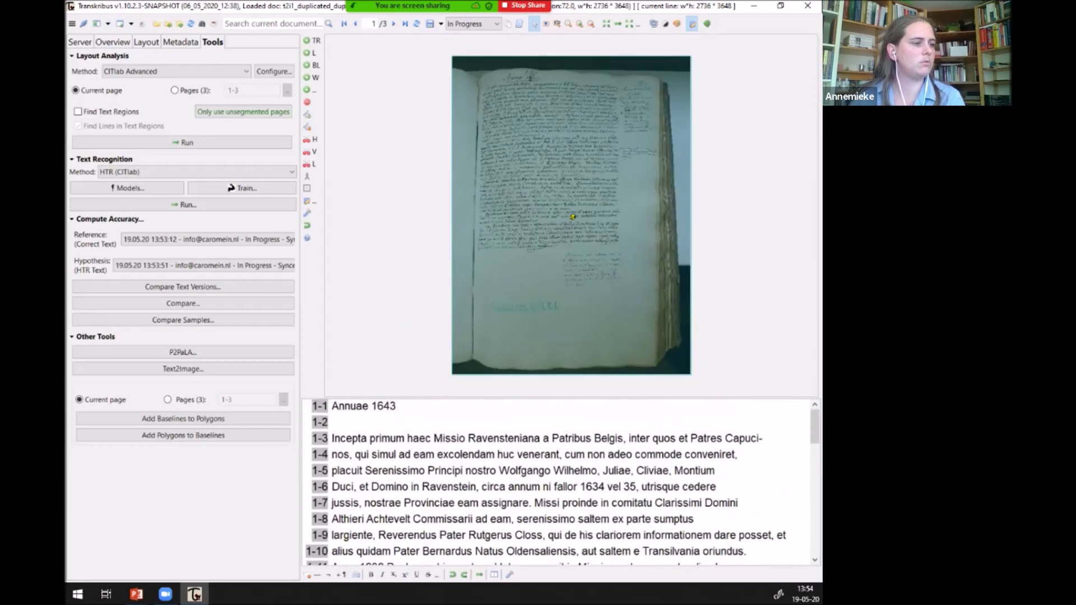
click(332, 422)
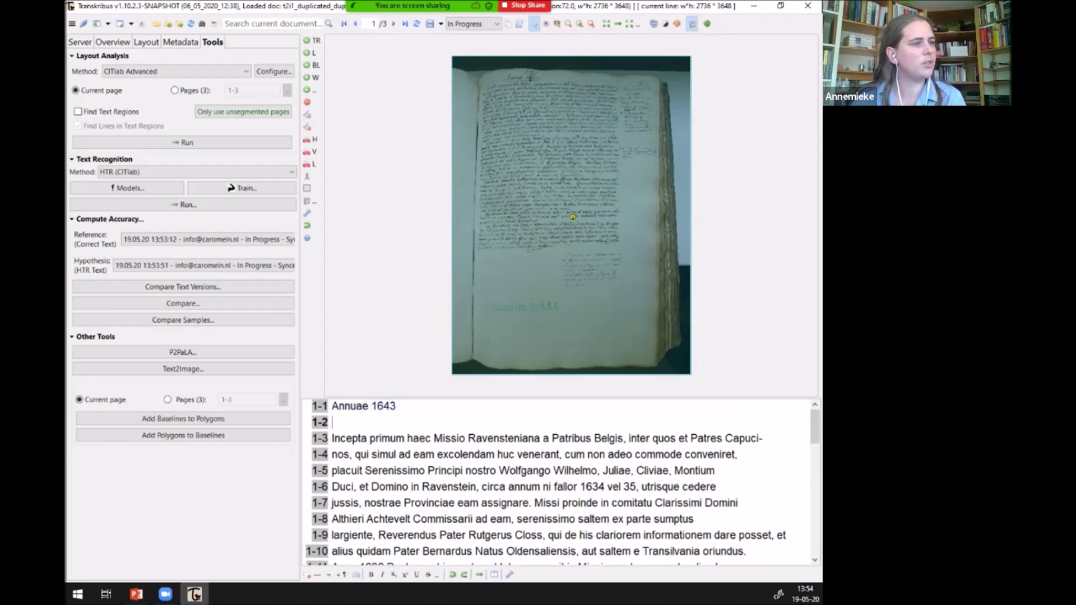
click(572, 217)
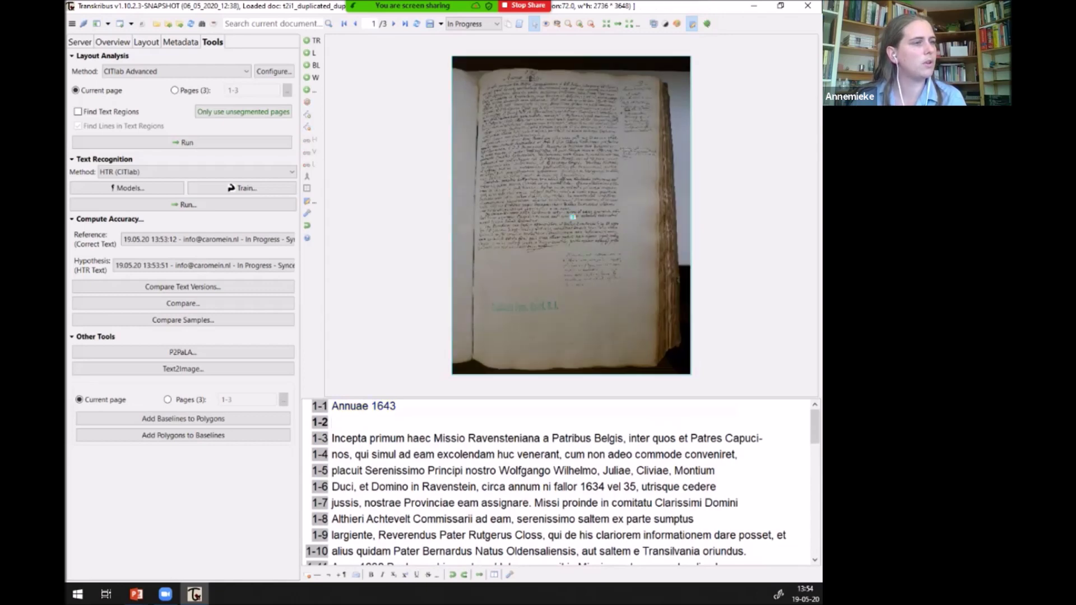
scroll(572, 217, up, 3)
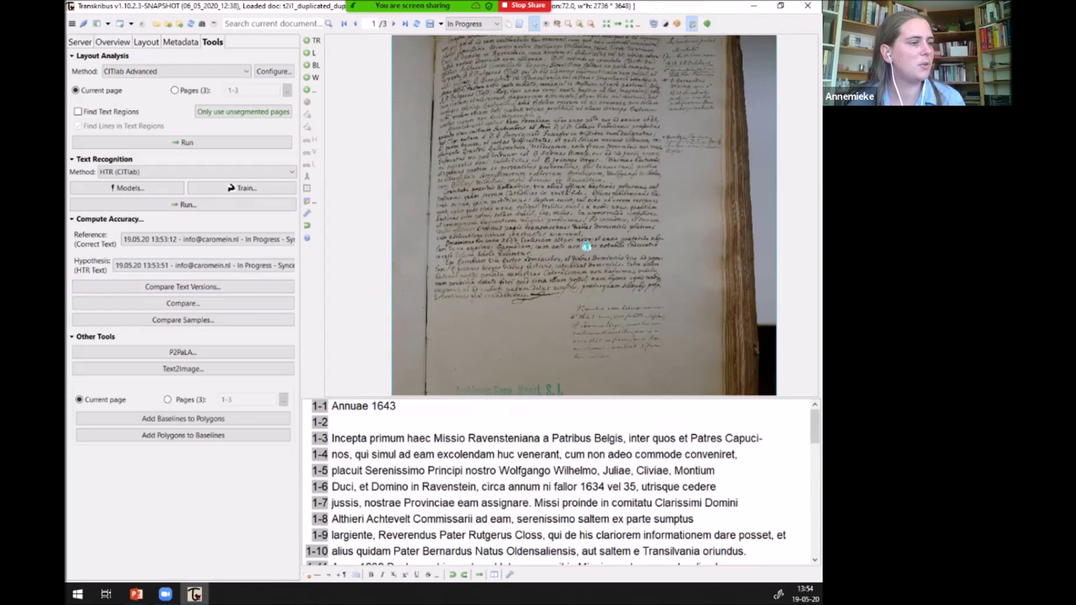
drag(586, 247, 597, 293)
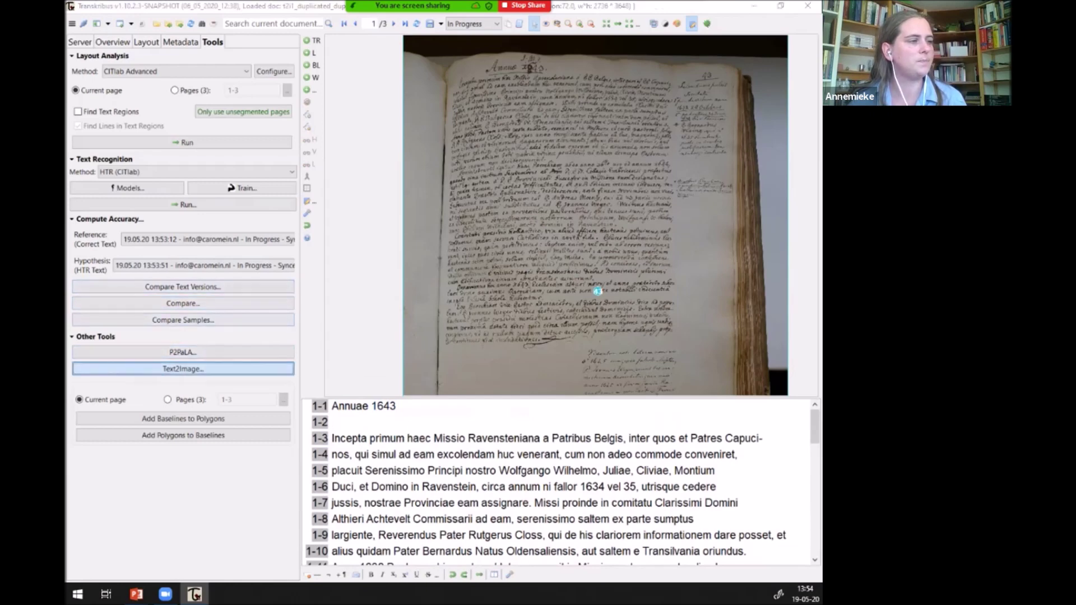
Configure Text2Image for the current page with NeoLatin_Ravenstein_1643-1772 as the base model and a blank edit status for the versions used
click(182, 369)
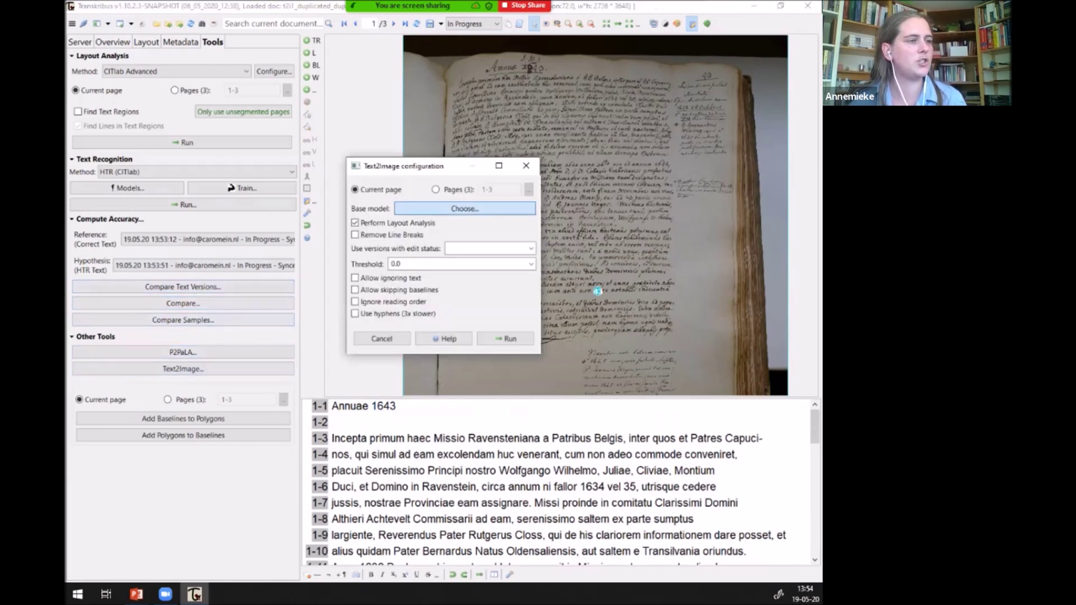
click(464, 208)
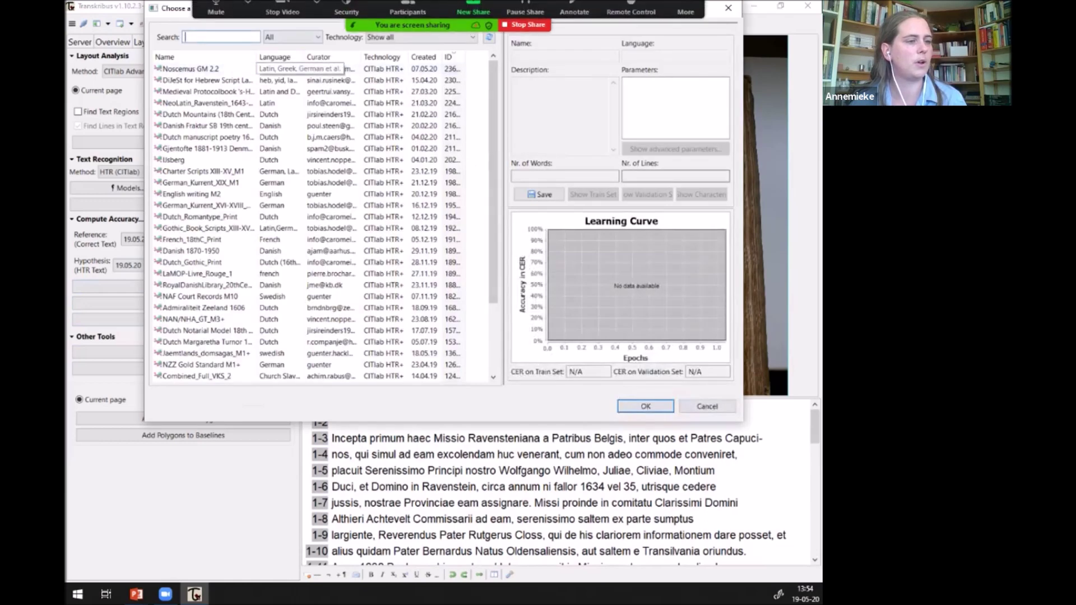
click(708, 407)
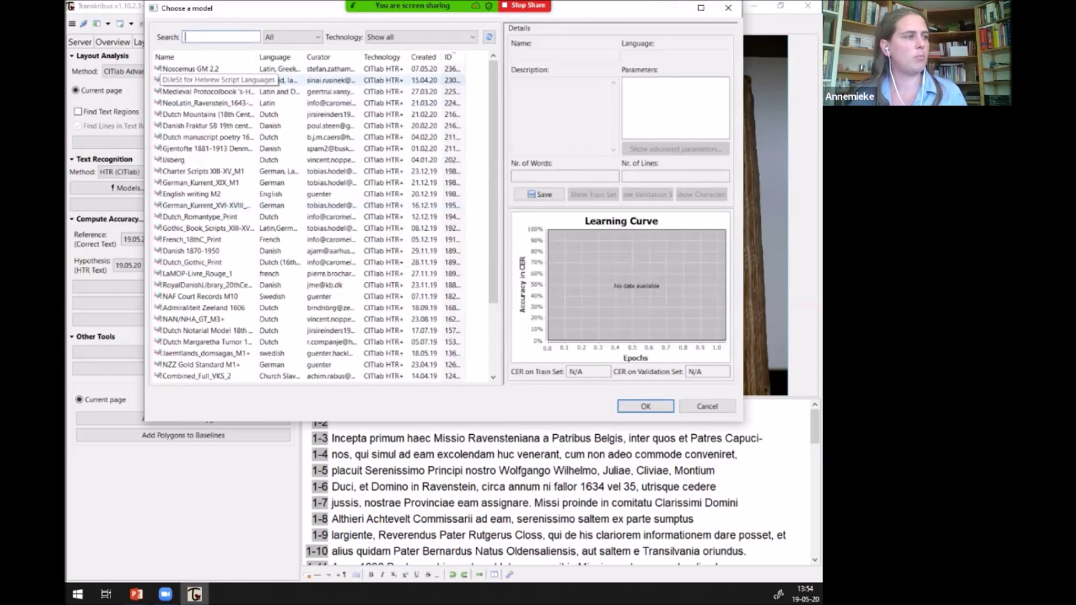
click(204, 103)
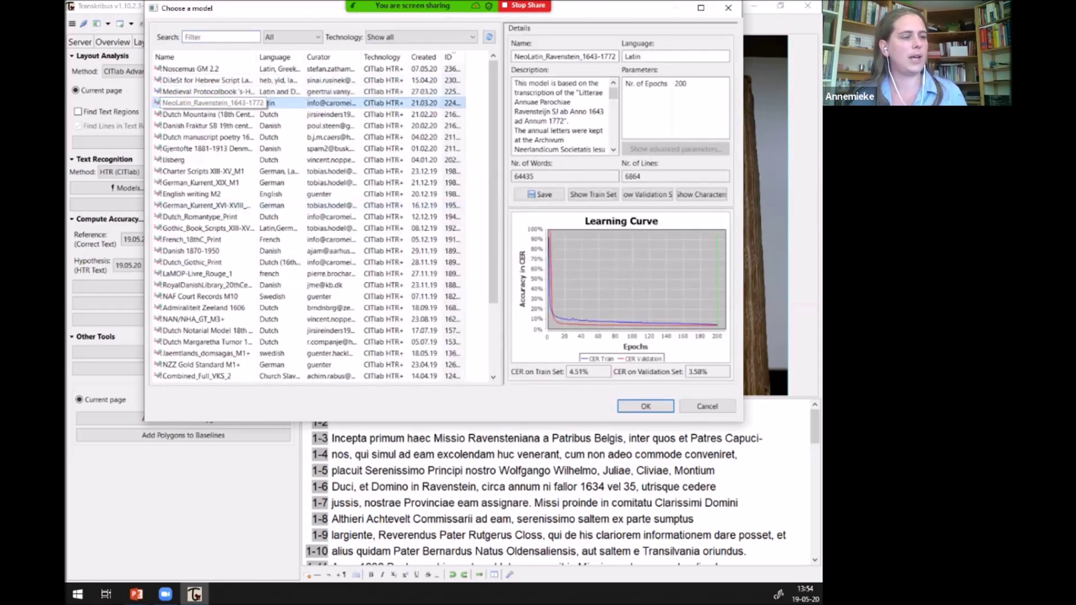
click(646, 407)
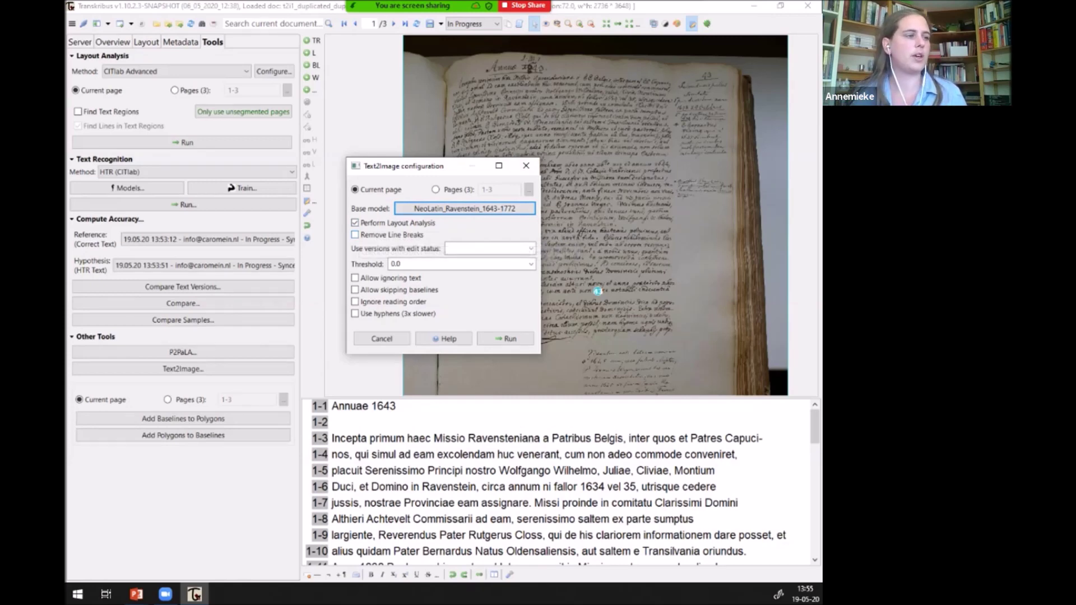
click(487, 248)
click(531, 249)
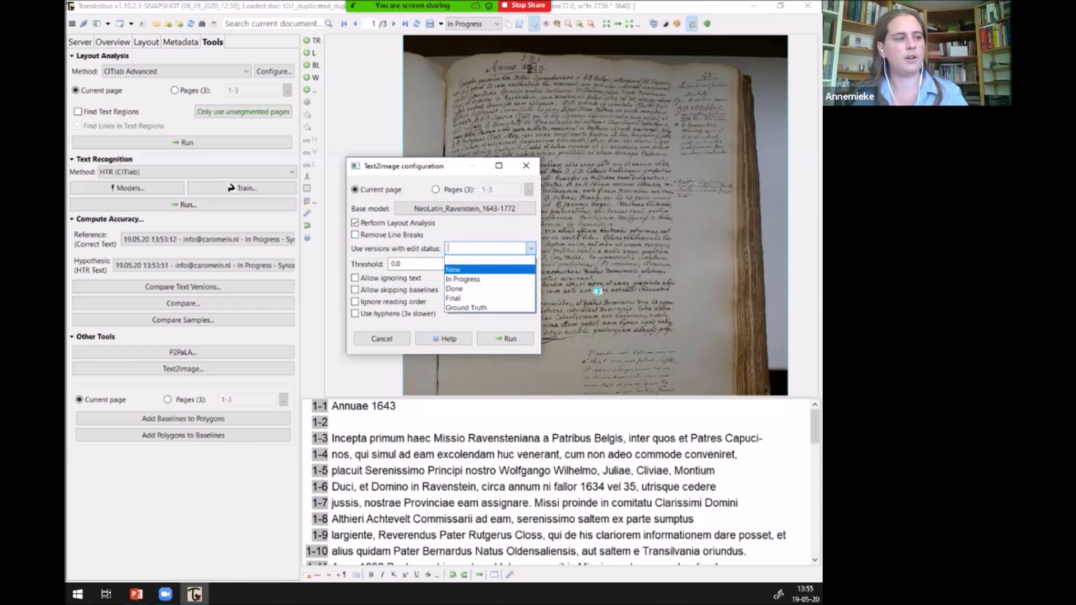
click(484, 260)
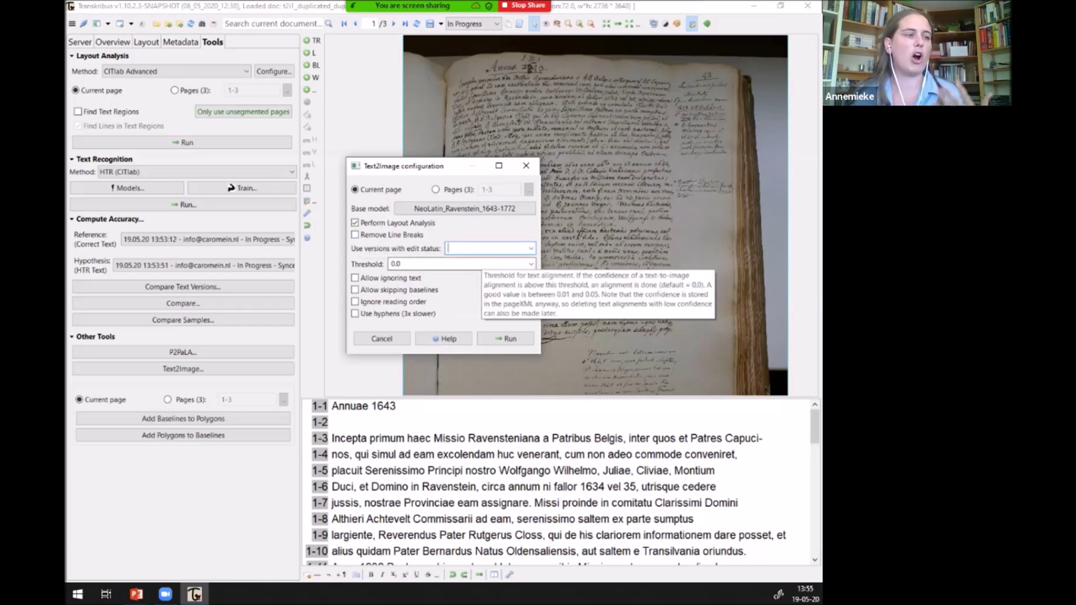
Allow ignoring text and skipping baselines, set the threshold to 0.05, and run Text2Image on the current page
click(355, 278)
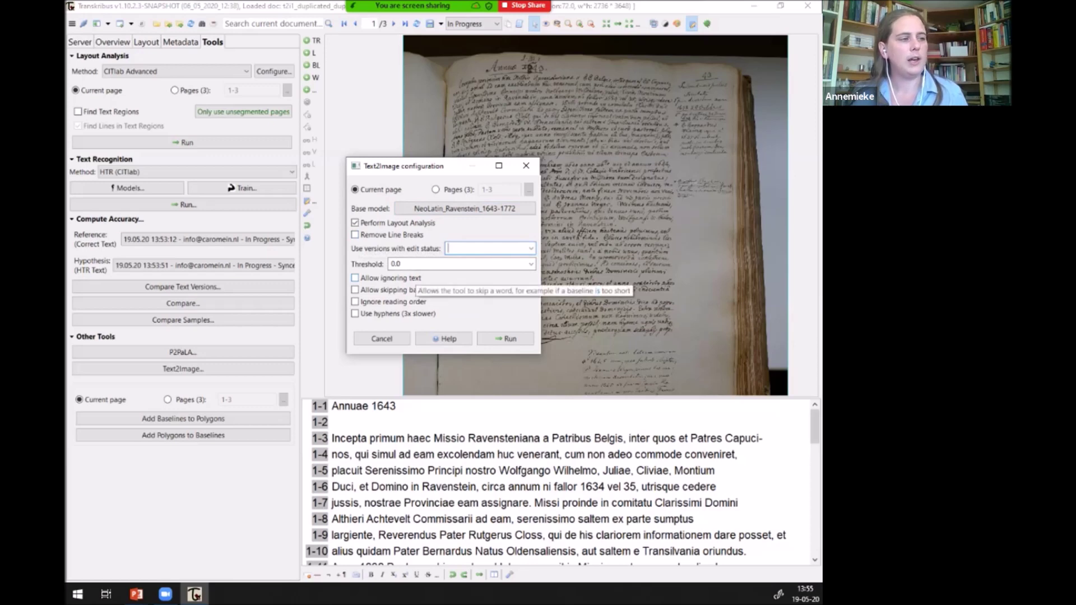
click(355, 290)
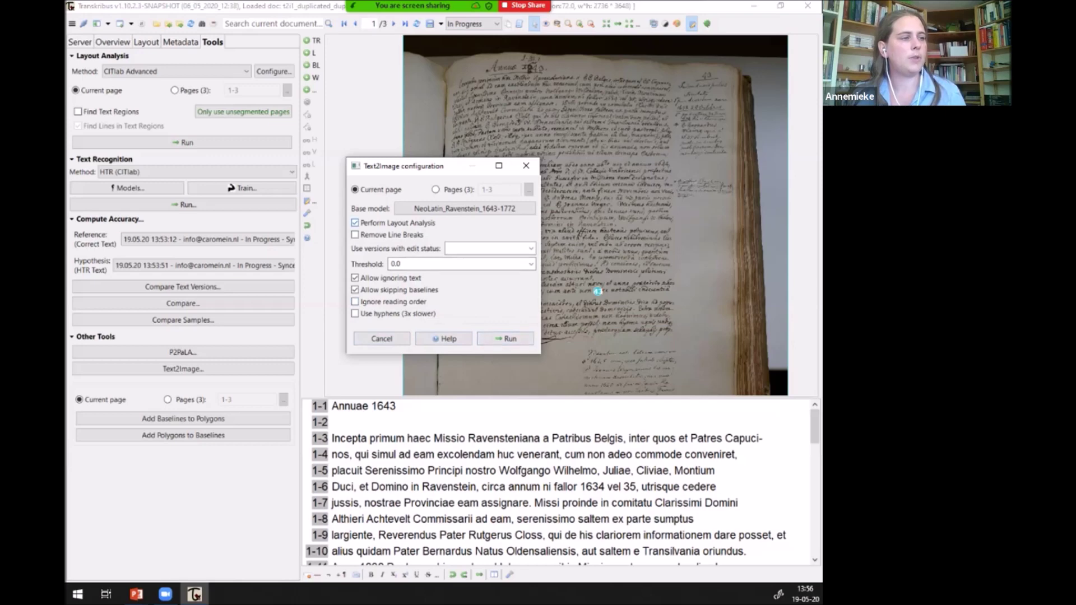
click(531, 264)
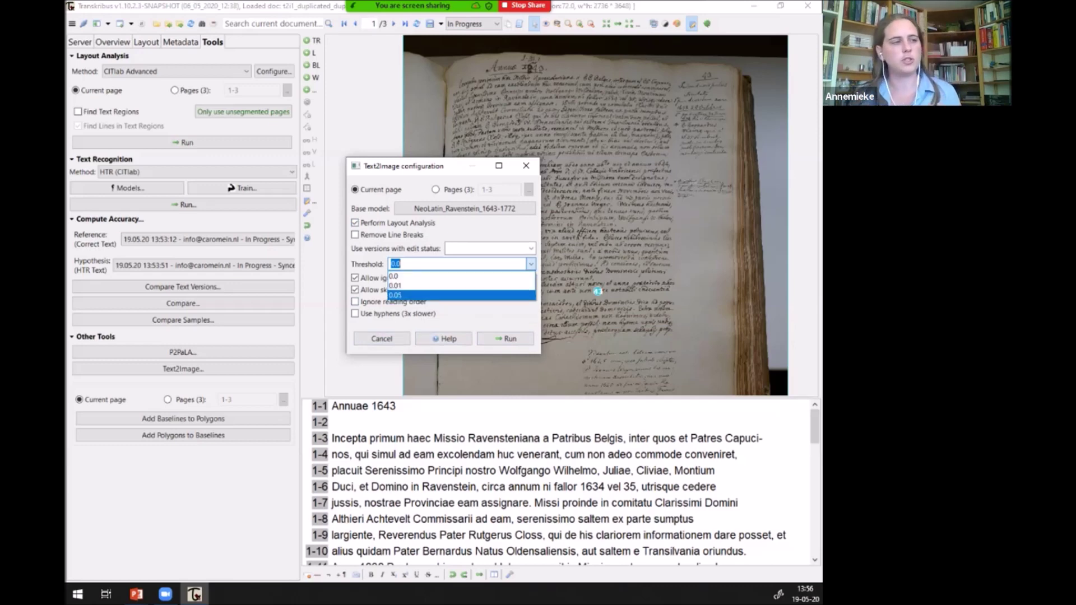
click(397, 295)
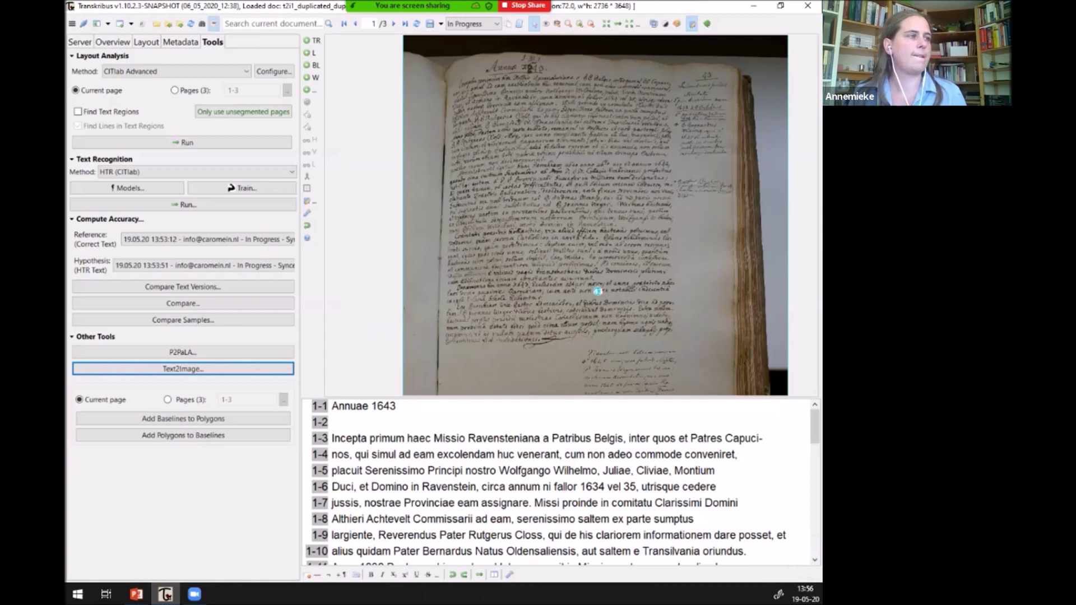
Check the progress of the Text2Image job in the server's job list, widening the Description column to read its status
click(213, 24)
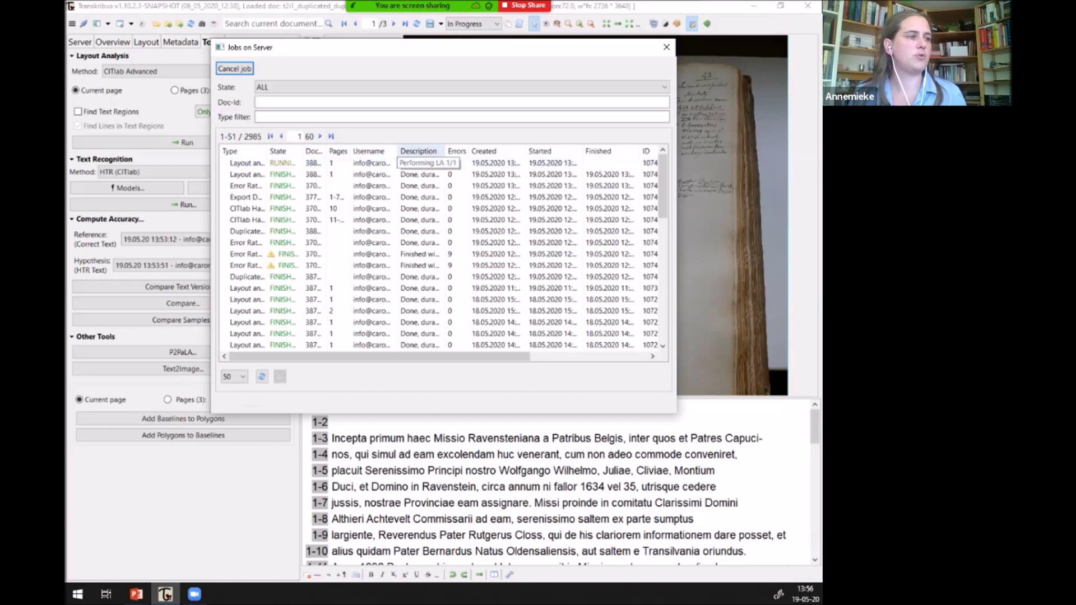
drag(447, 151, 516, 151)
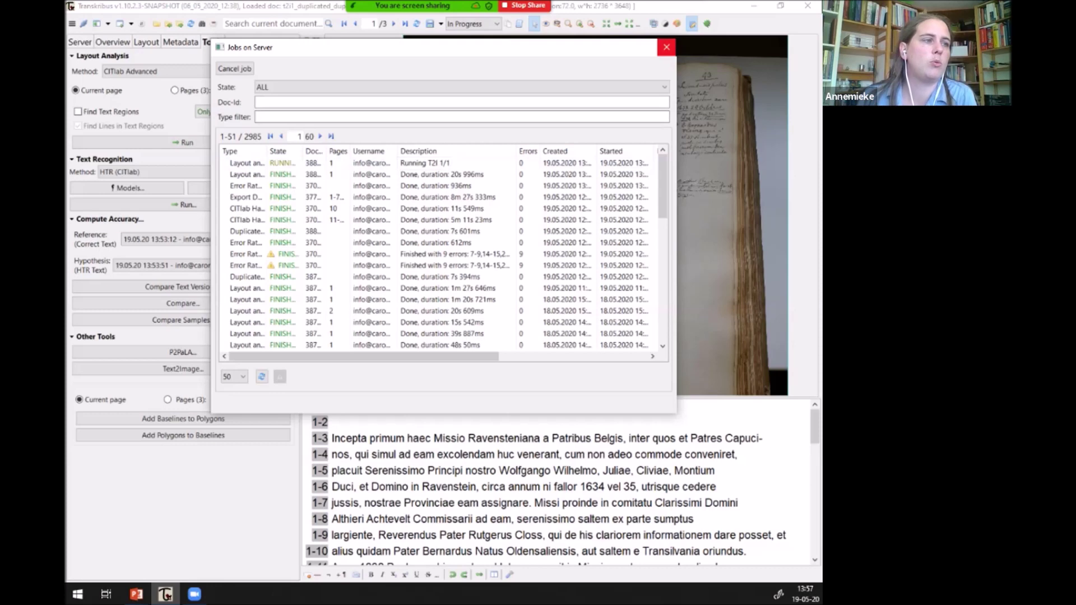
click(666, 47)
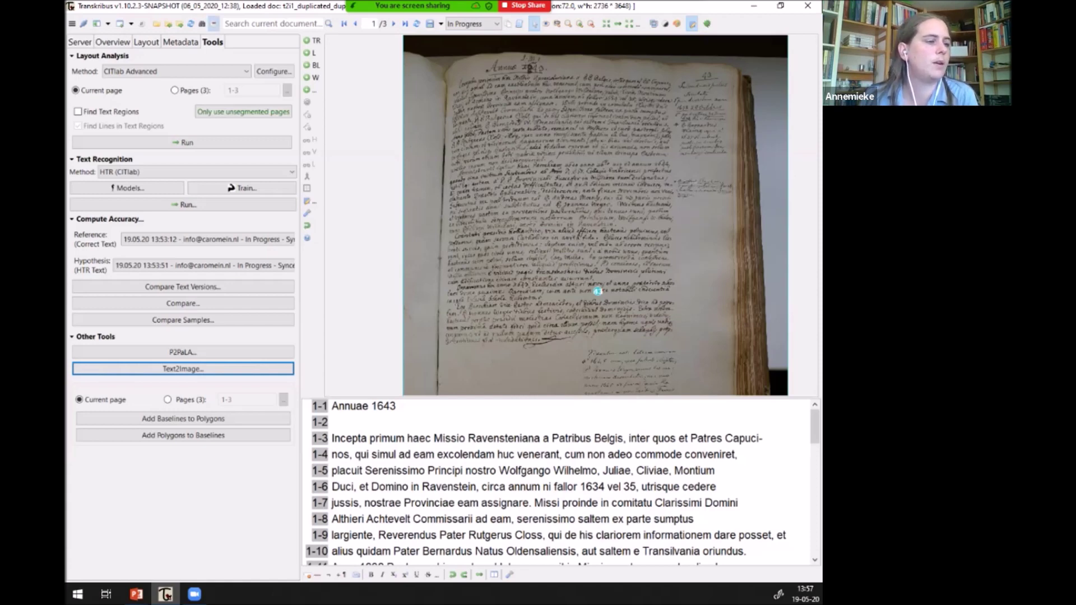
click(213, 23)
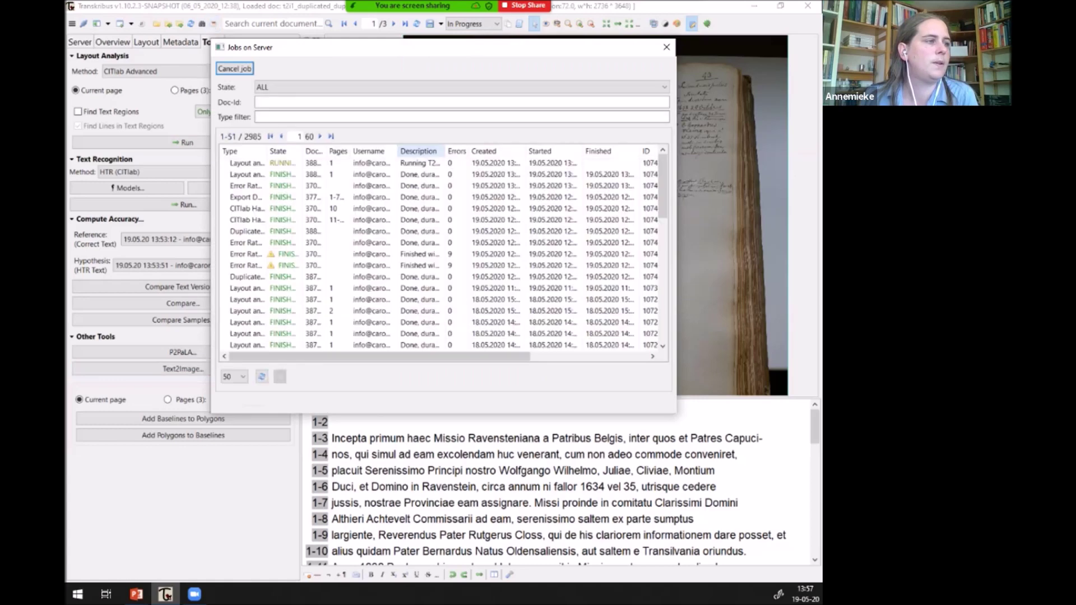
drag(446, 151, 488, 152)
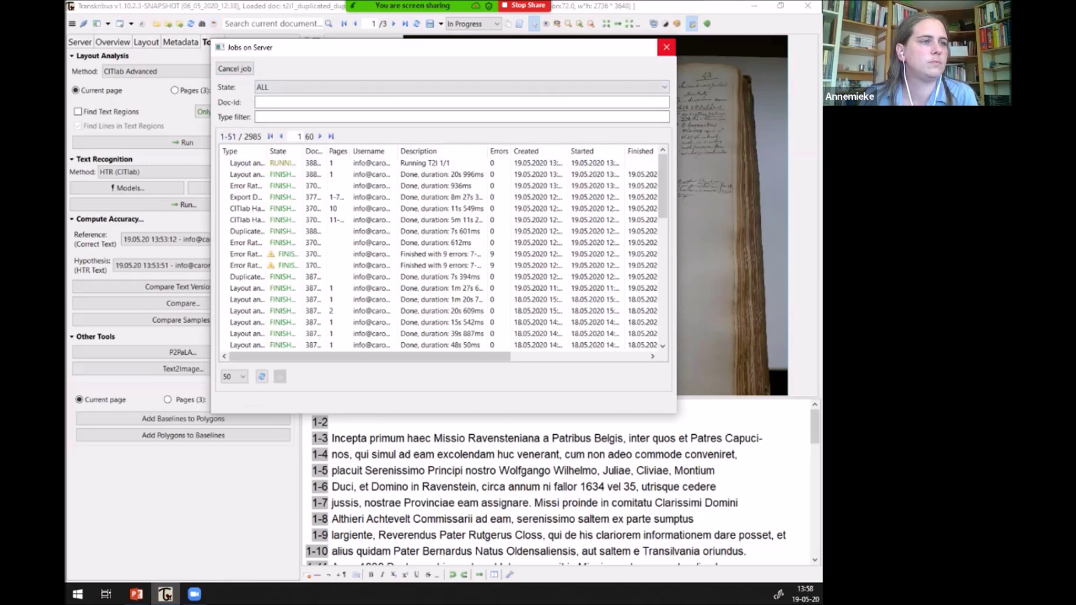
click(667, 47)
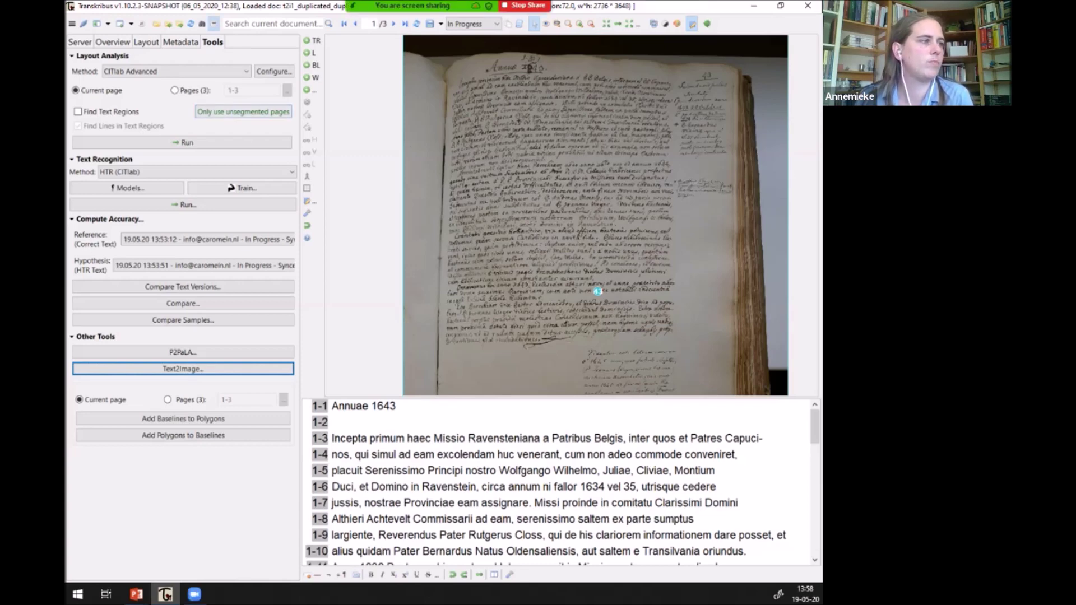
Reload the current page with the finished Text2Image job's result and close the job list
click(213, 23)
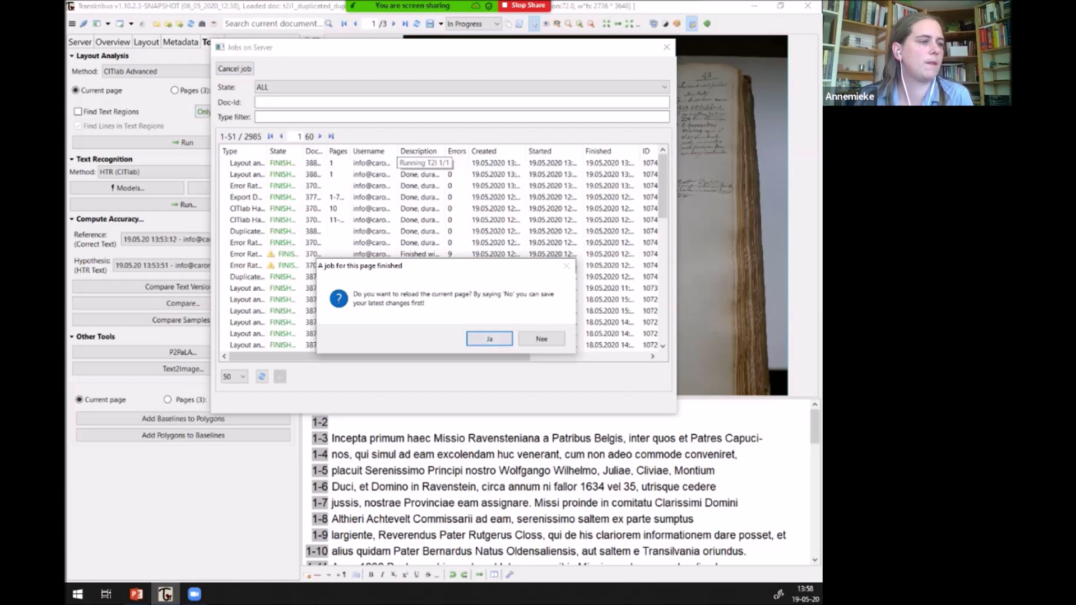
click(489, 339)
click(667, 48)
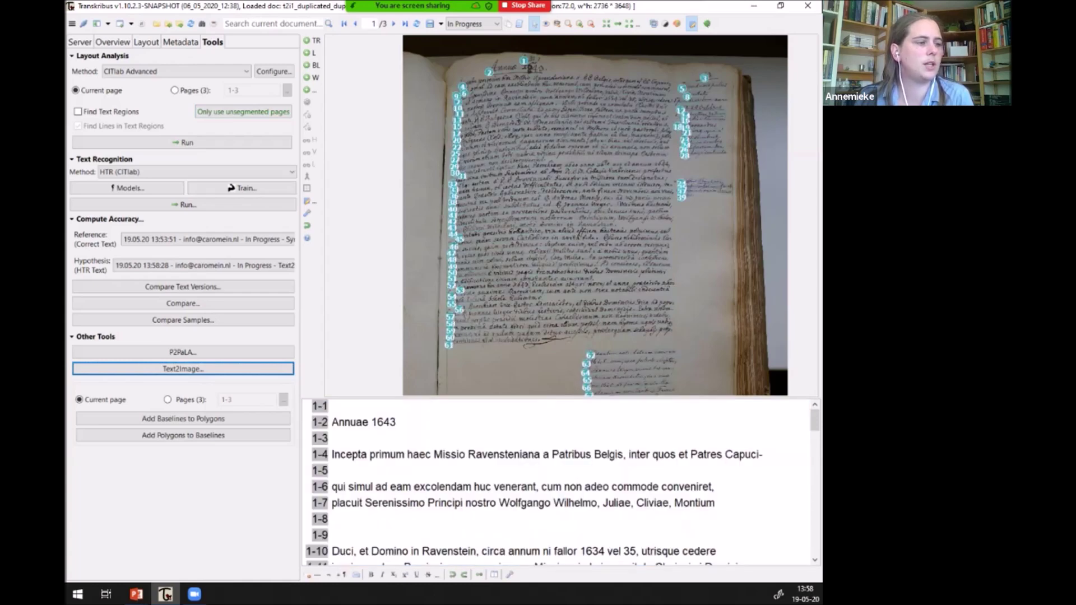
Examine where the first transcript lines, including the empty lines 1-1, 1-3 and 1-5, are placed on page 1's image
click(333, 406)
click(333, 438)
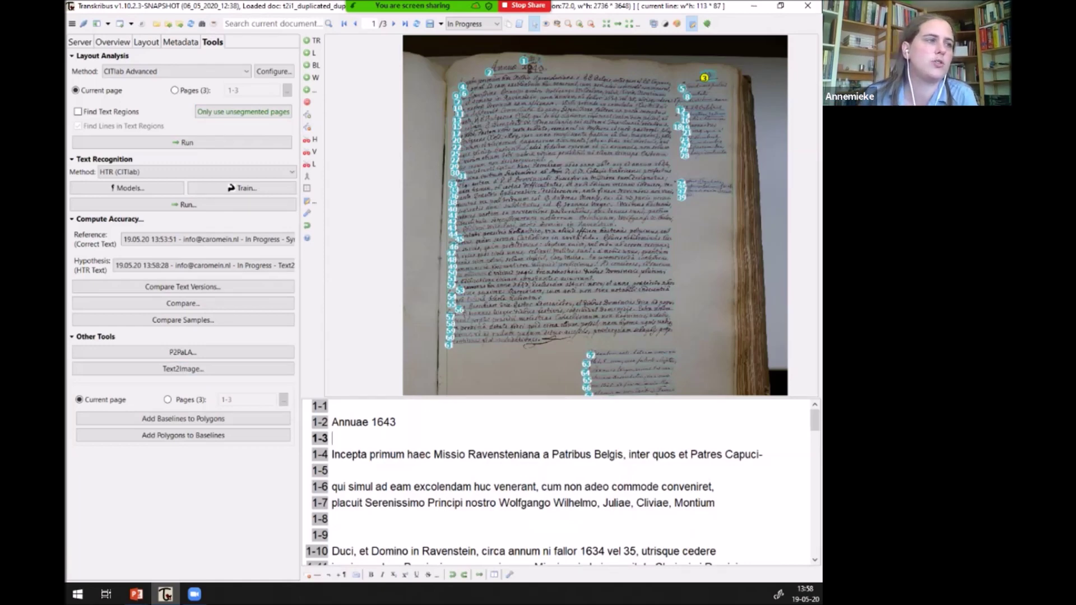
scroll(537, 240, up, 5)
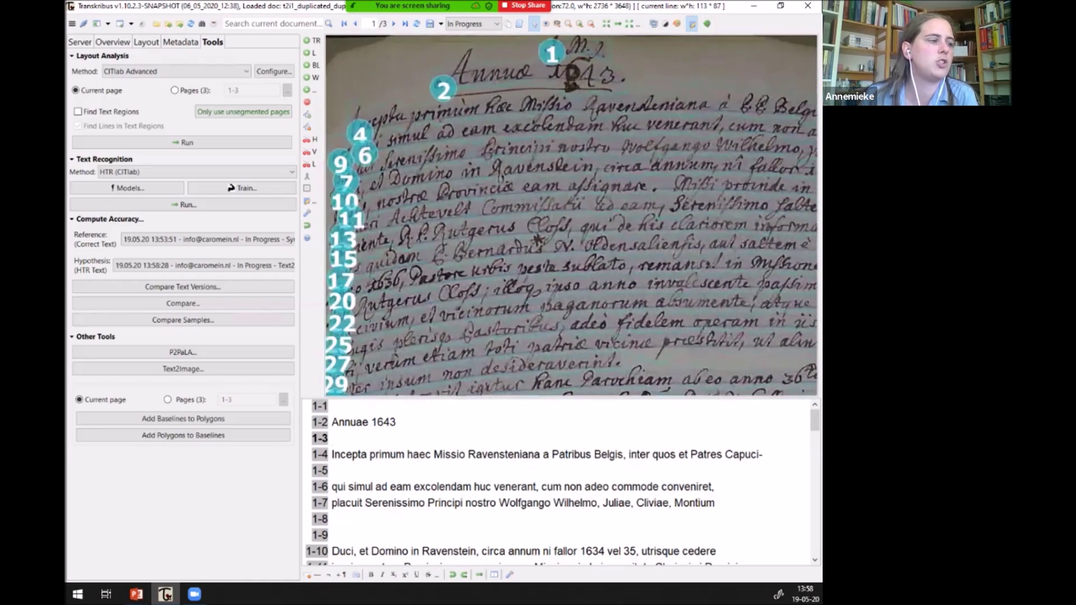
click(337, 407)
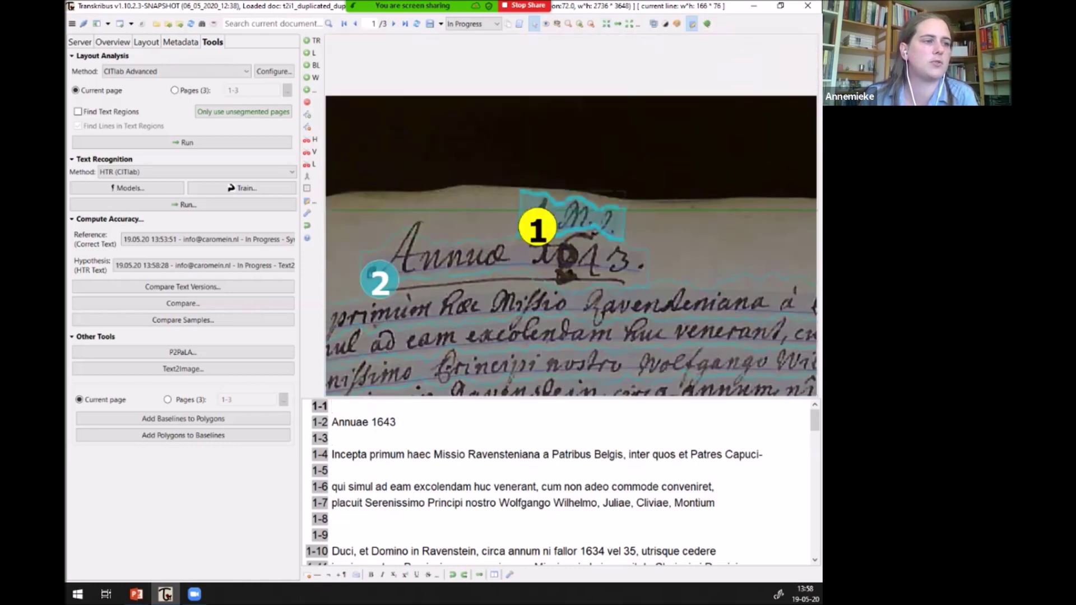
scroll(591, 253, down, 4)
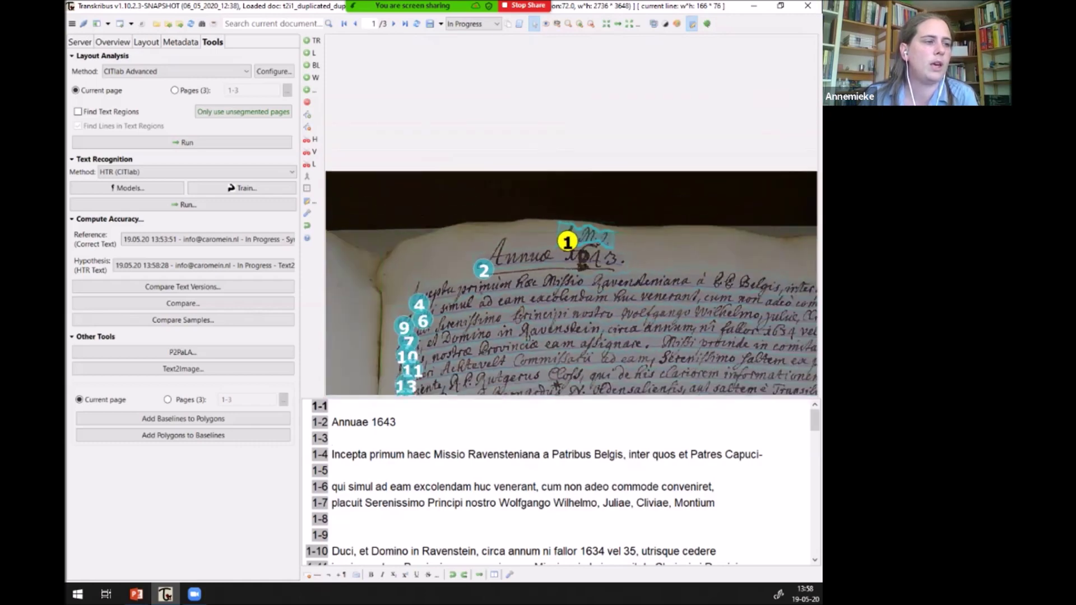
click(578, 255)
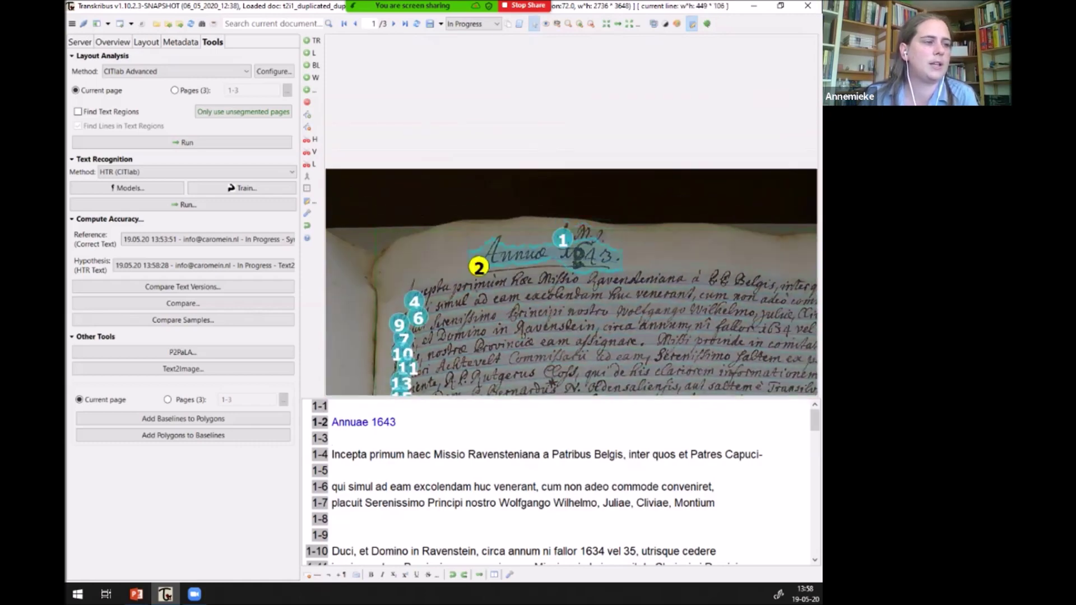
key(Down)
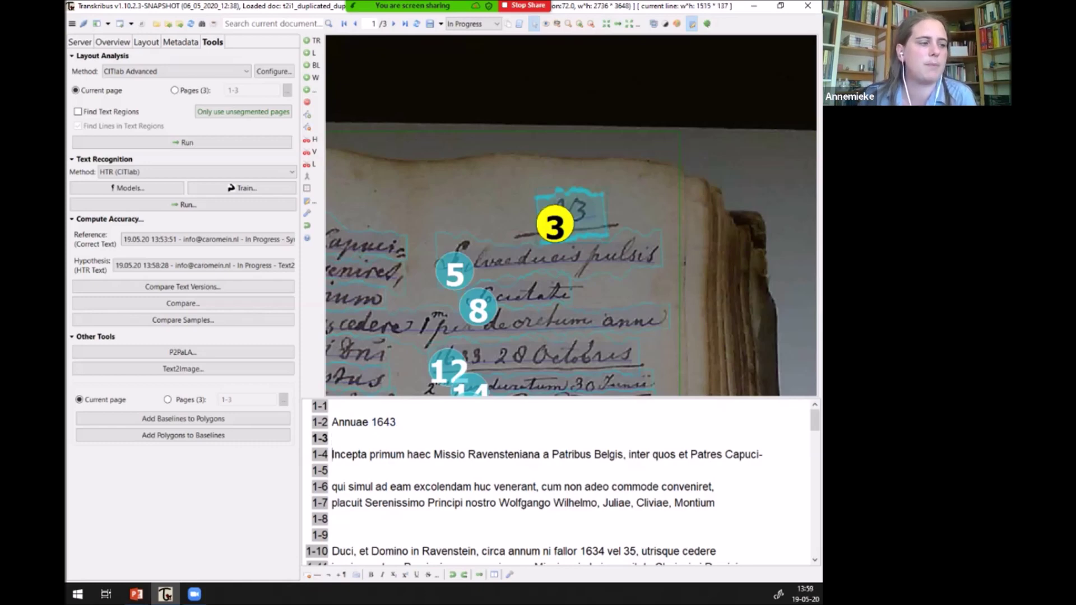
key(Down)
key(Down)
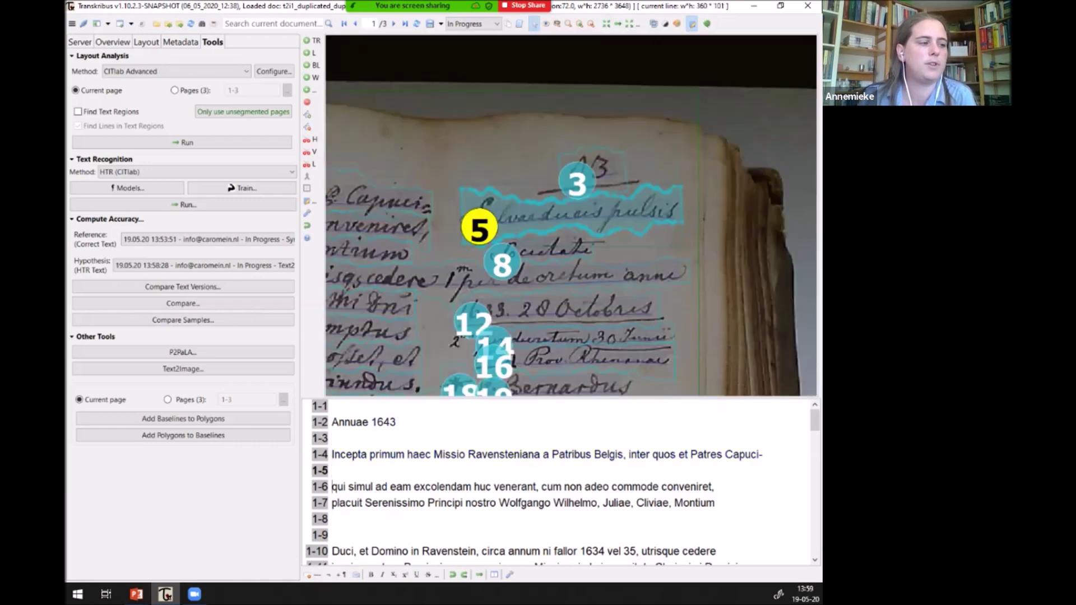
key(Down)
key(Down)
Compare transcript lines 1-6, 1-27 and 1-30 with their image regions and review the rest of the aligned text
click(522, 487)
scroll(560, 488, down, 6)
click(393, 547)
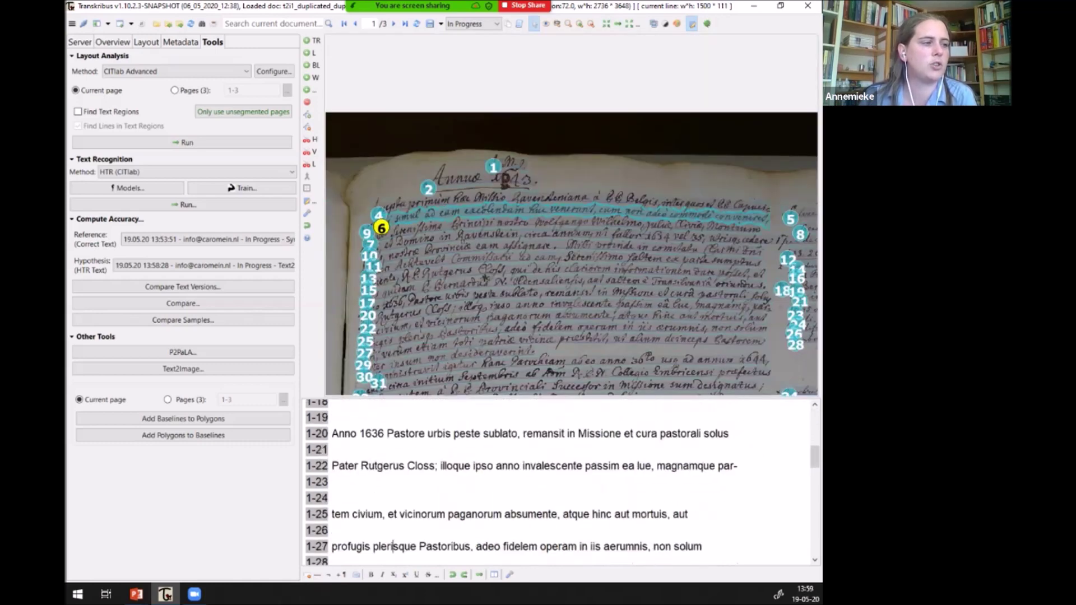
scroll(561, 482, down, 3)
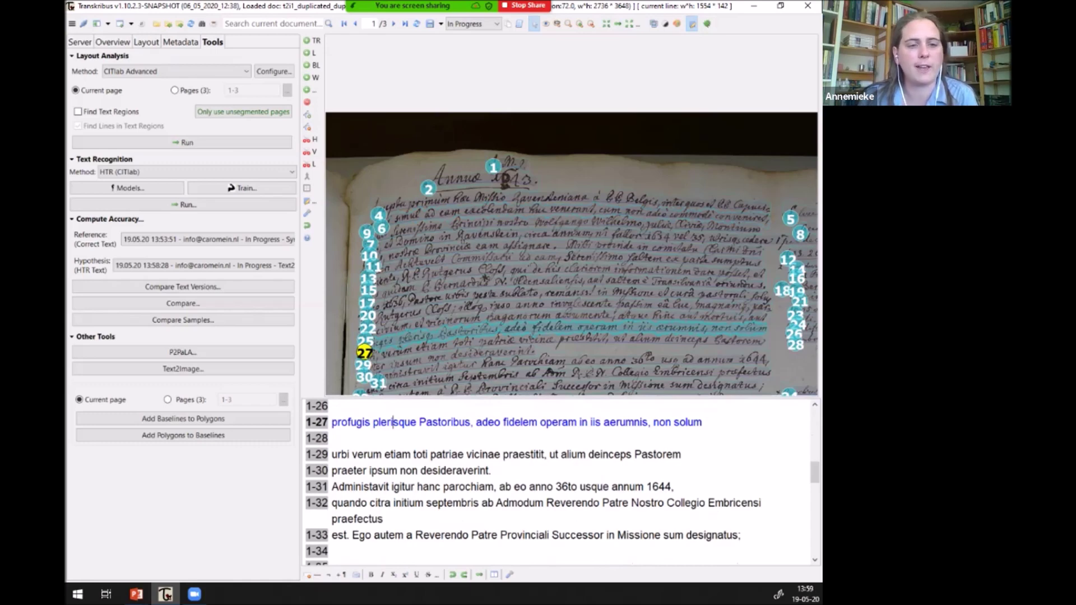
click(421, 471)
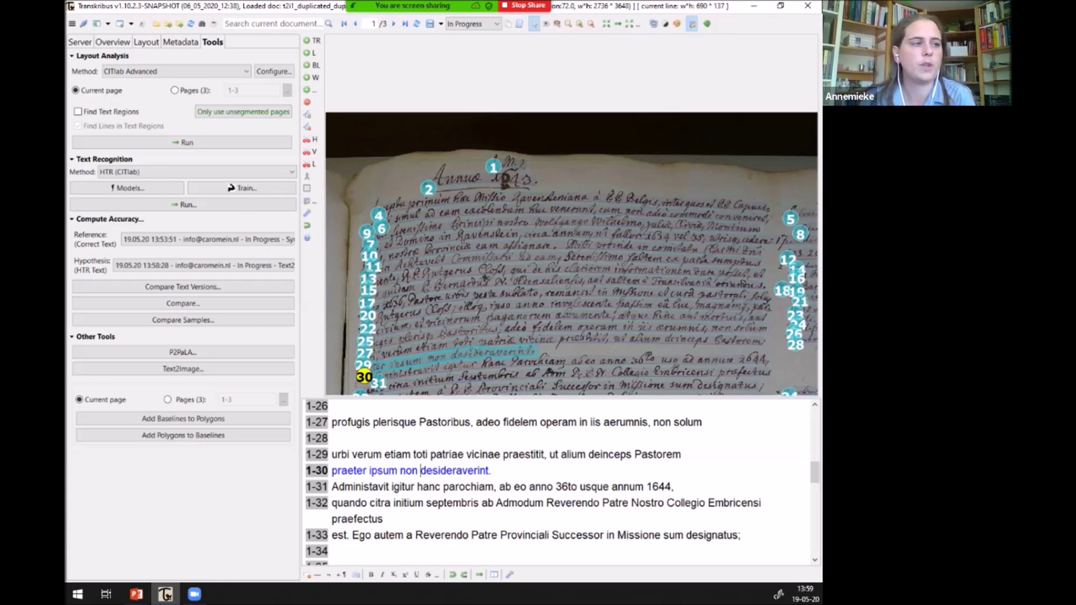
scroll(558, 482, down, 5)
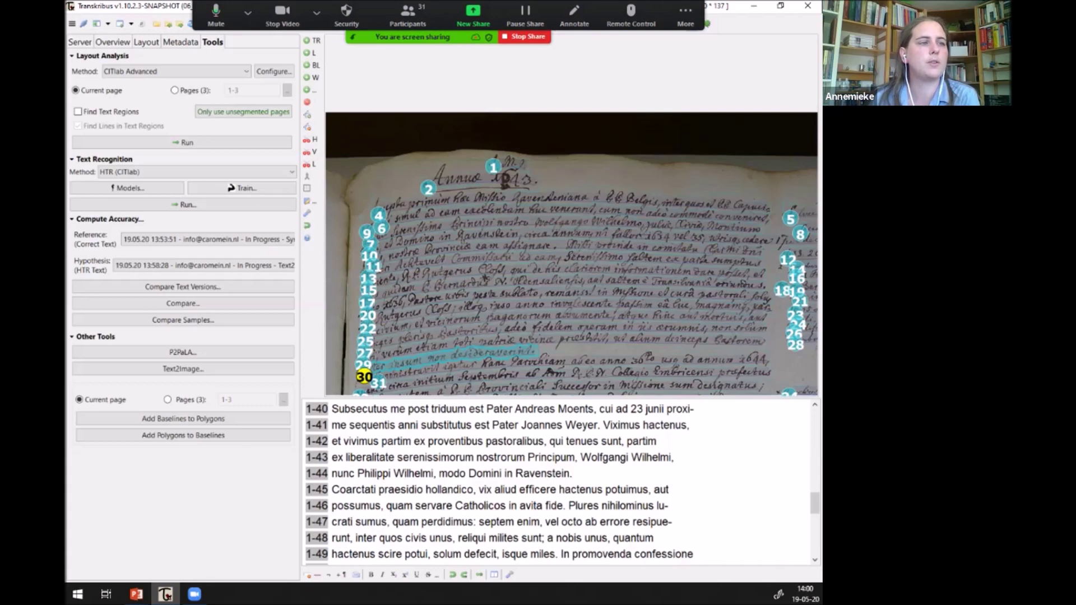
key(super+Down)
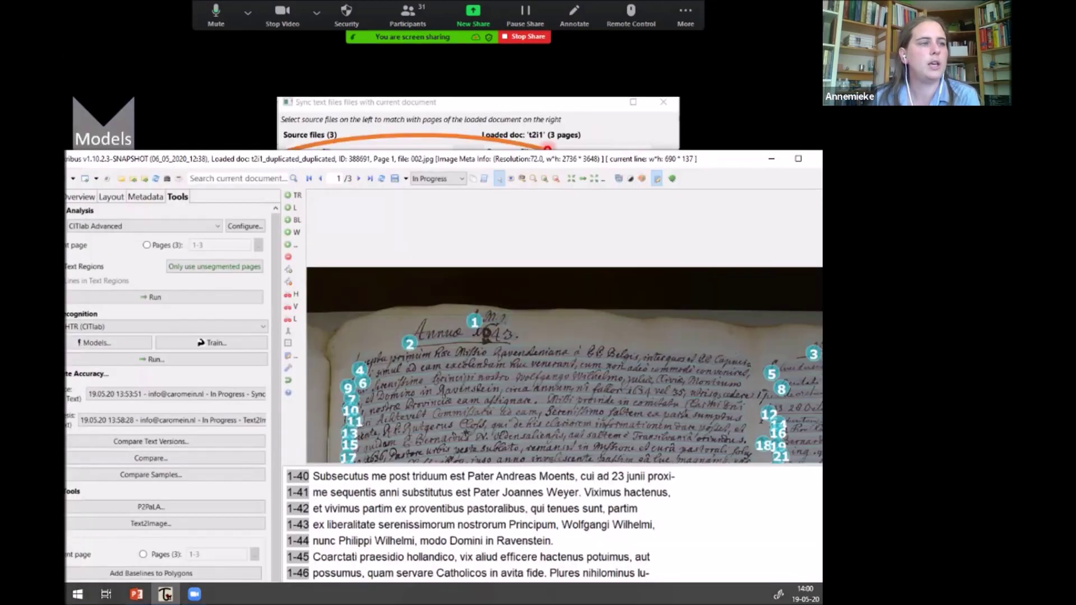
key(super+Down)
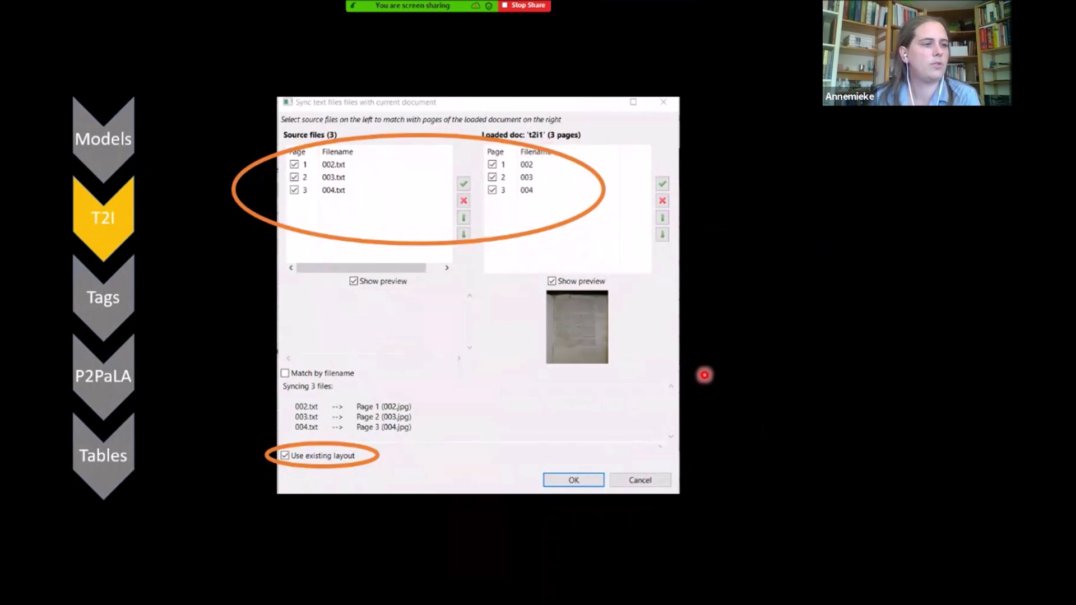
key(Right)
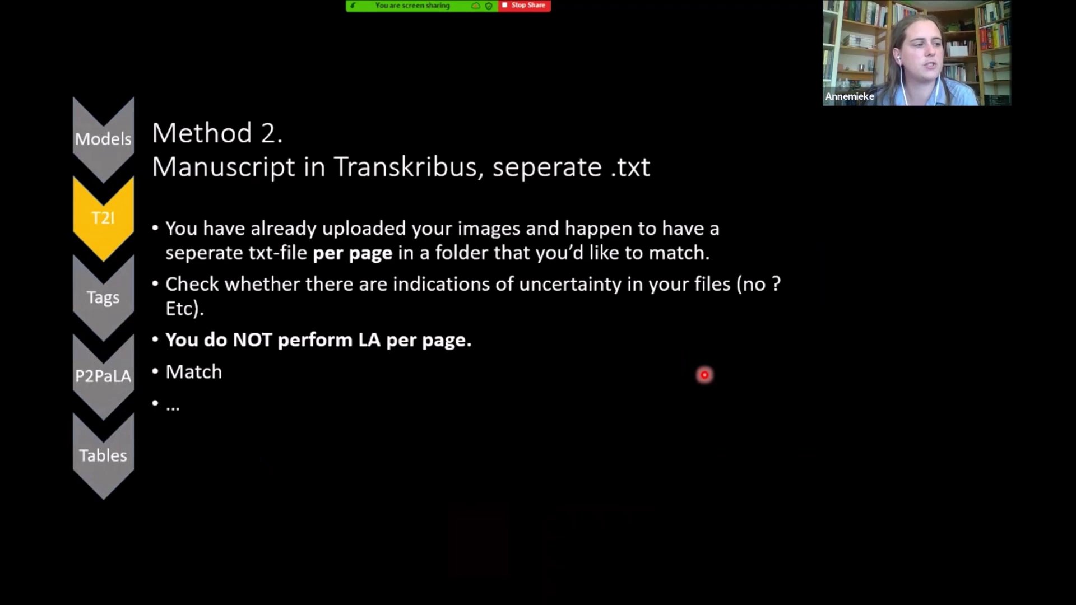
key(Left)
key(Right)
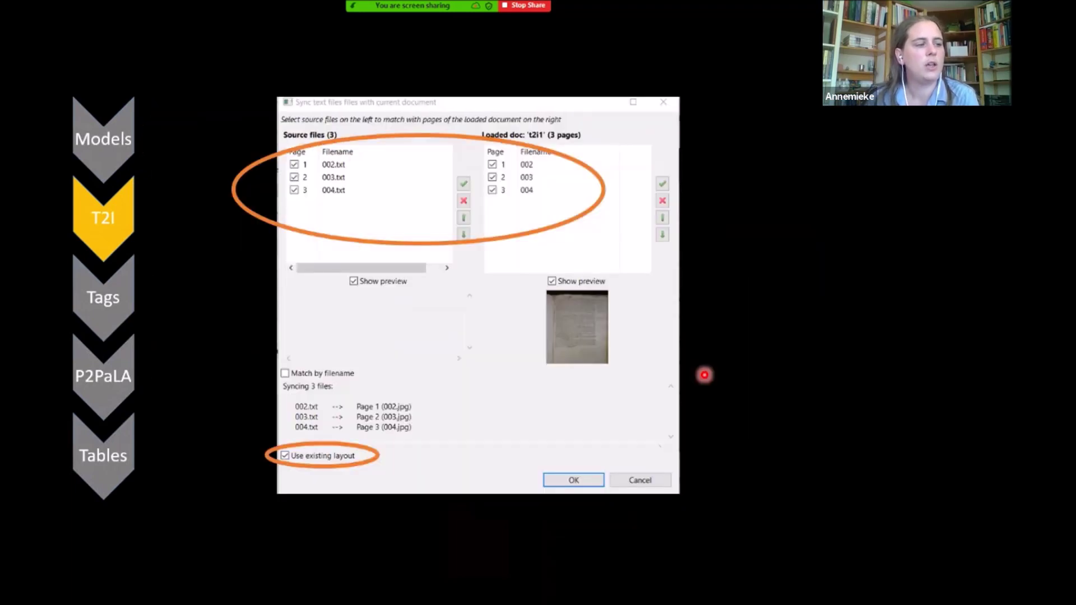
key(Right)
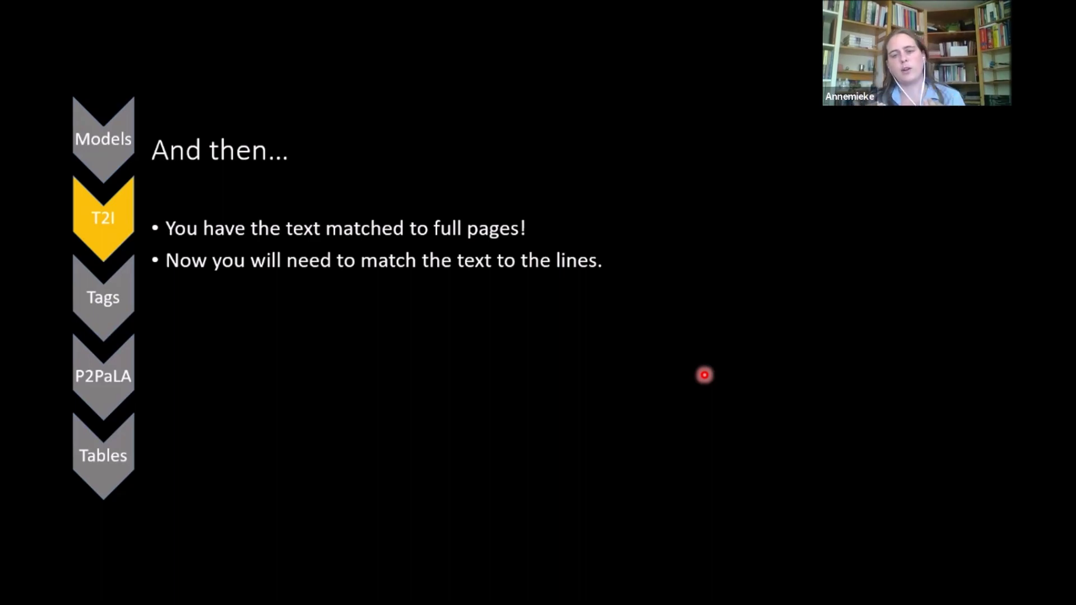
key(Right)
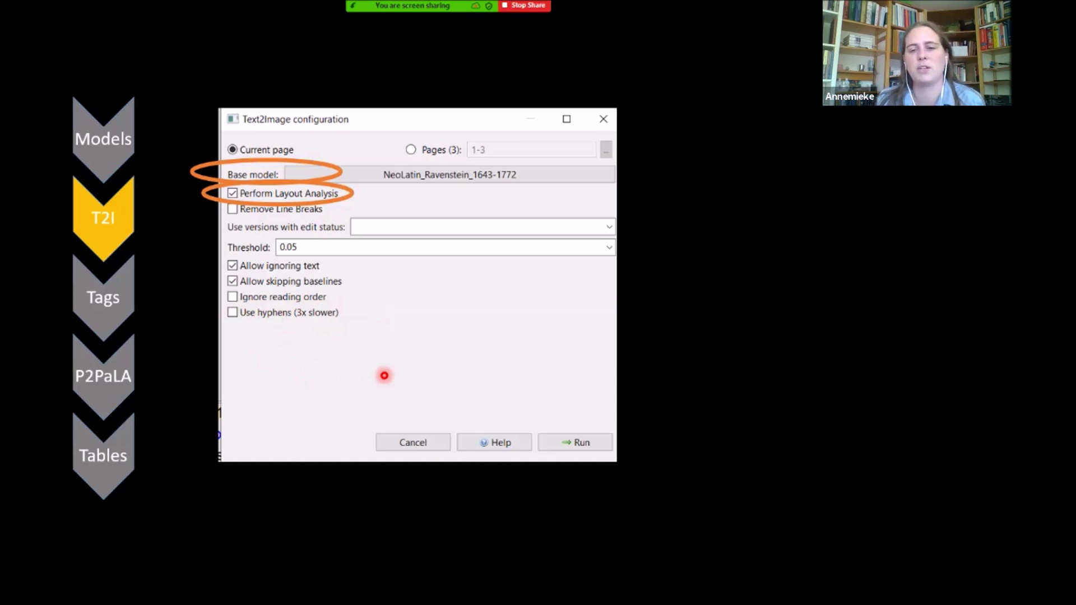
key(Right)
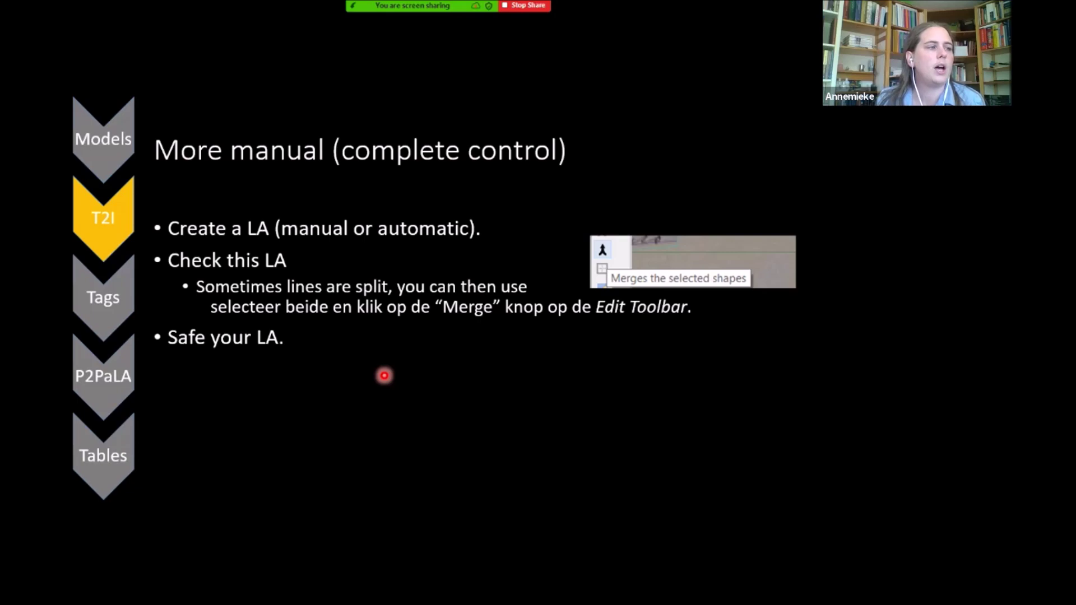
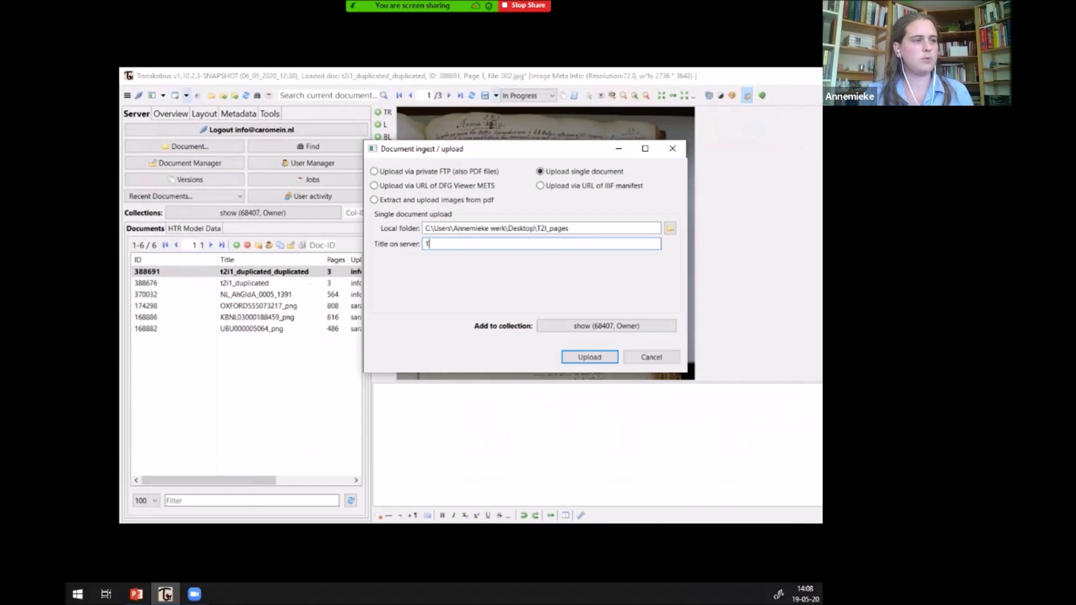
Upload the T2I_pages folder as a single document to the "show" collection
key(Return)
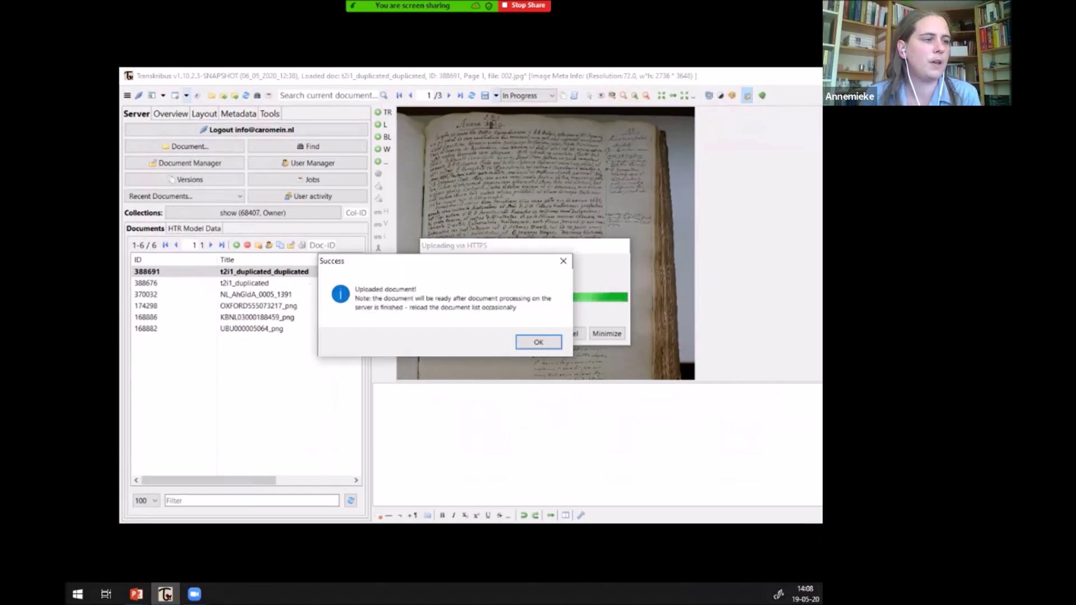
key(Return)
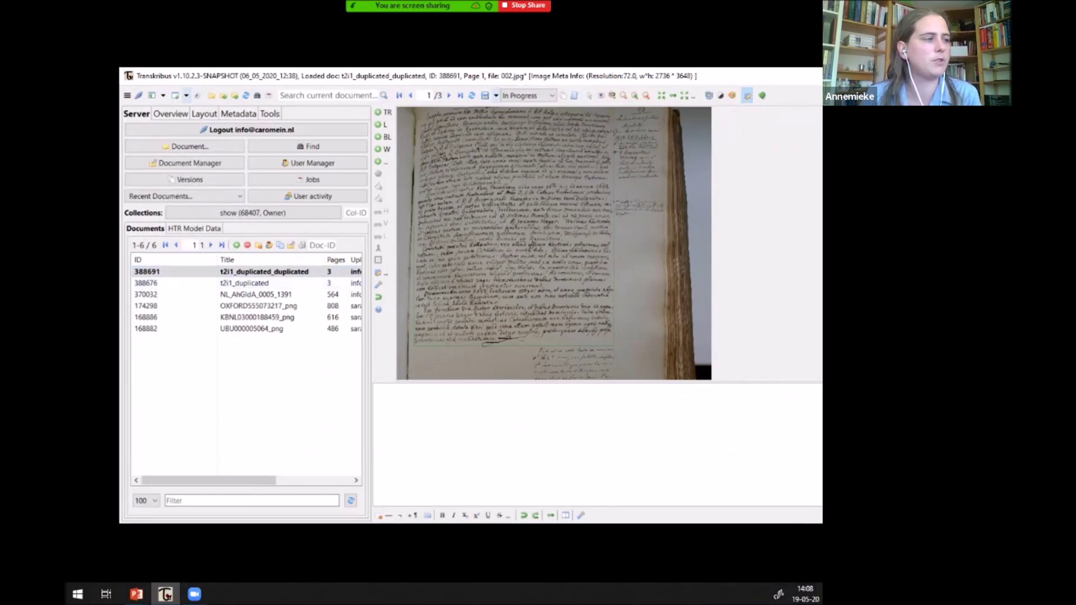
drag(503, 219, 321, 207)
scroll(322, 266, up, 4)
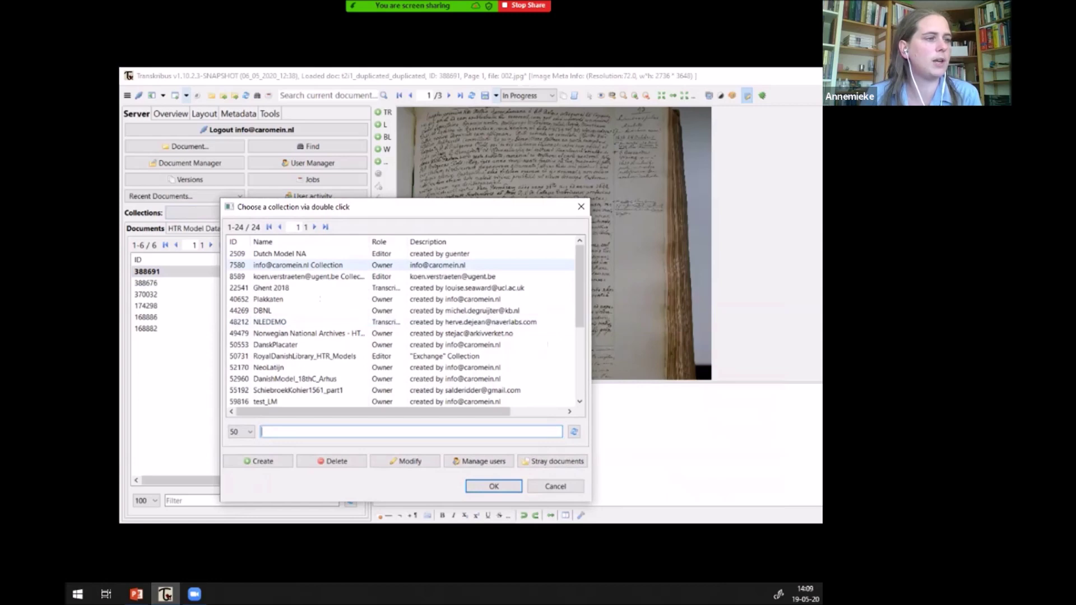
click(581, 206)
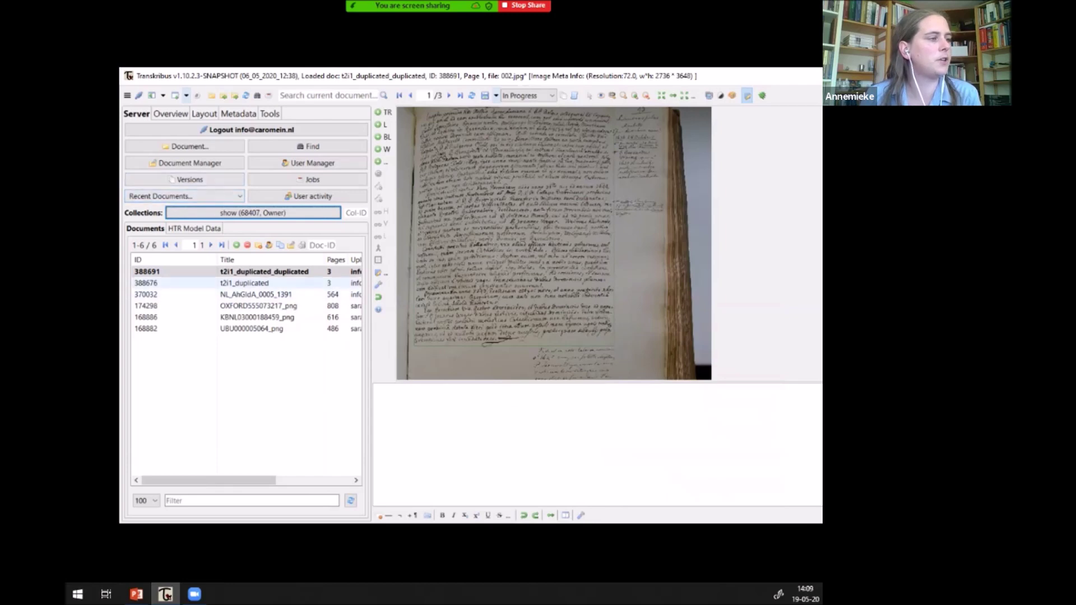
click(245, 283)
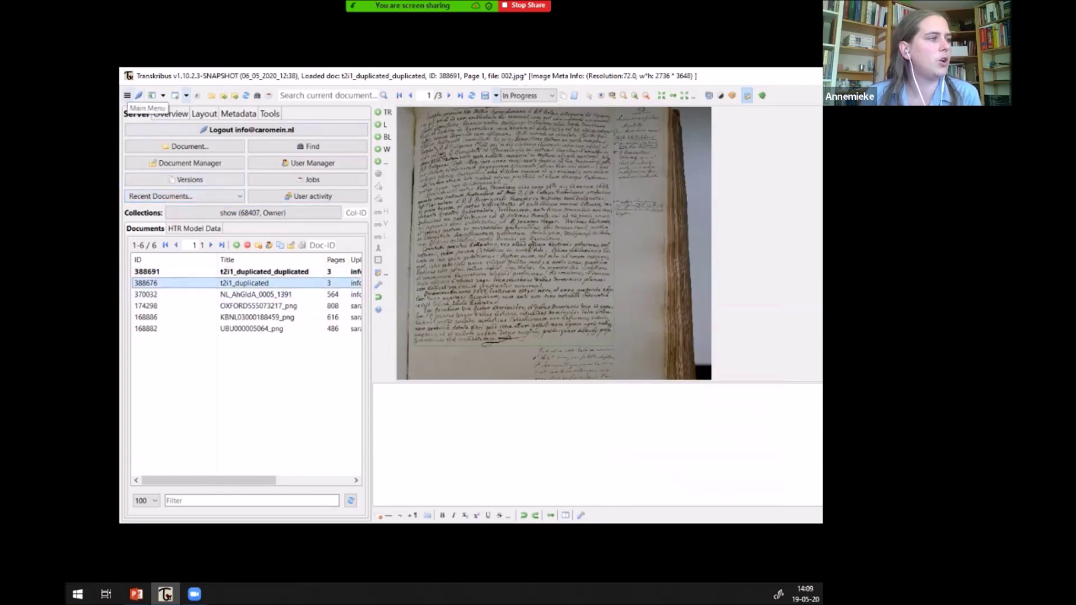
click(128, 95)
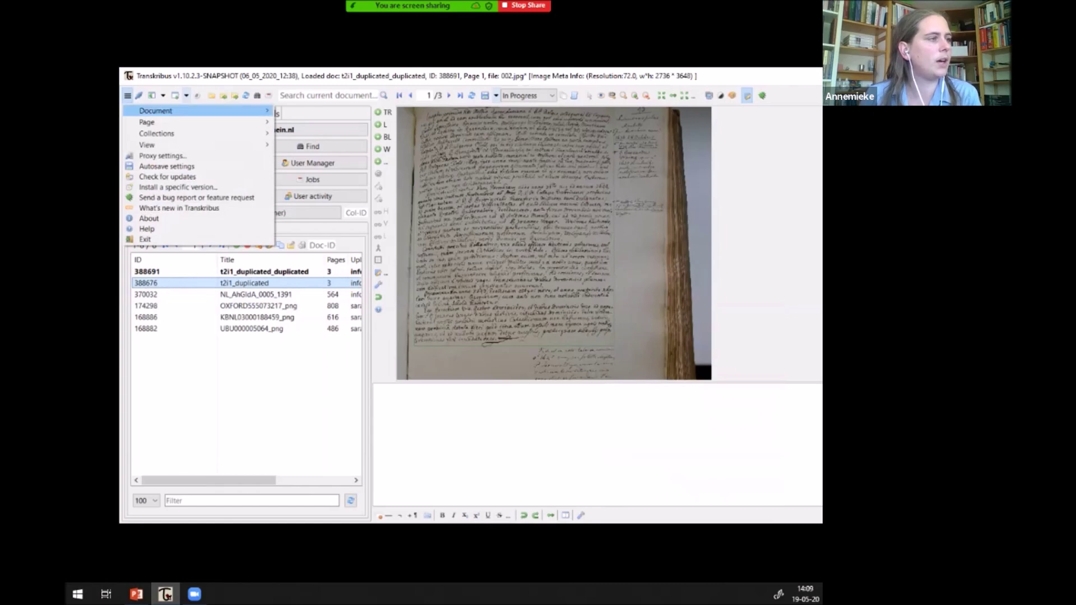
mouse_move(156, 111)
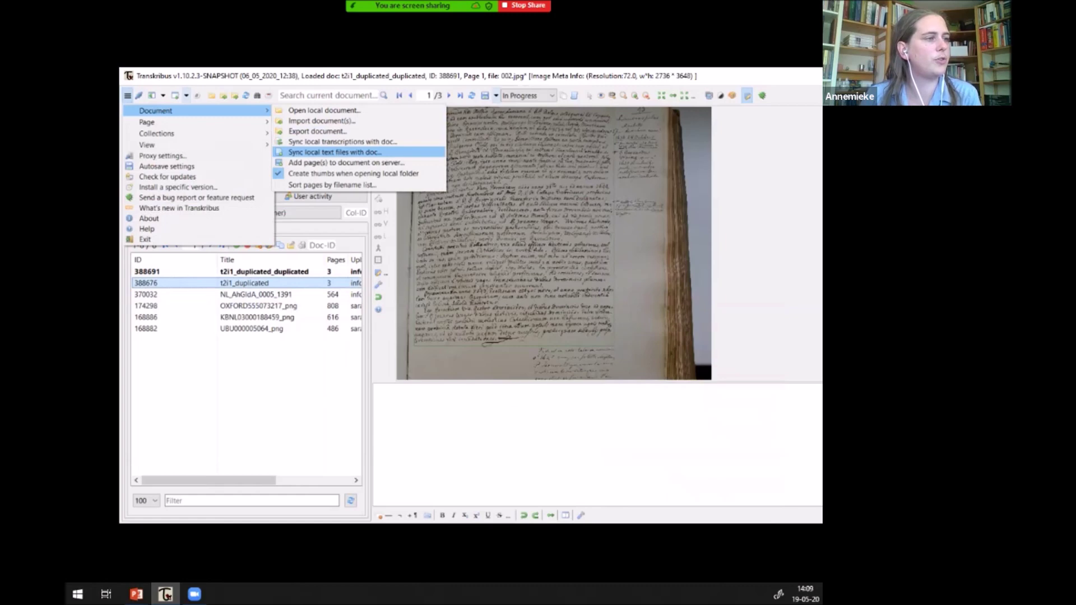
click(335, 152)
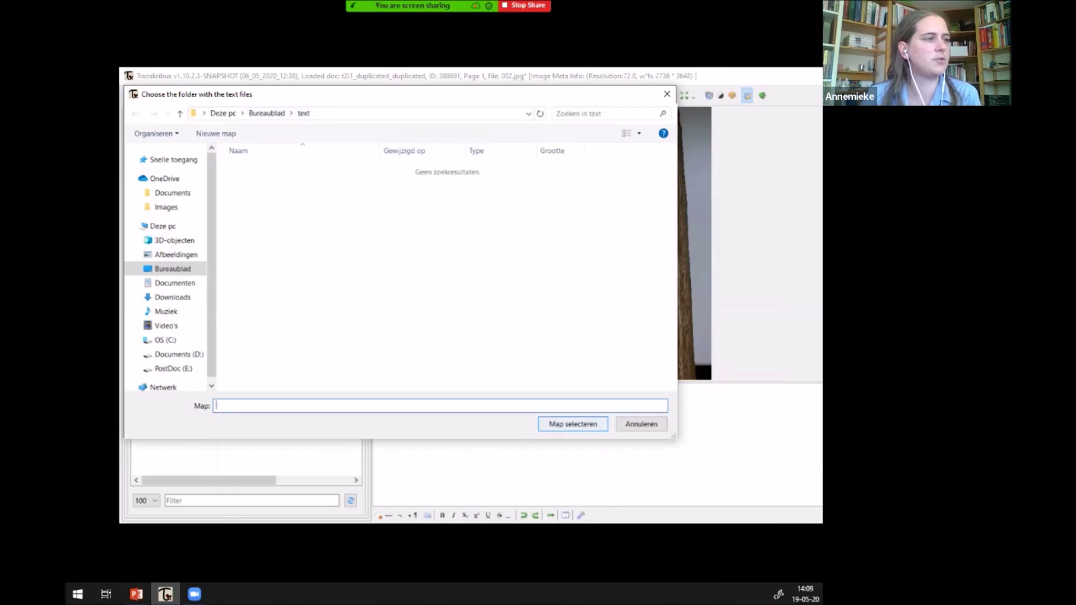
key(Return)
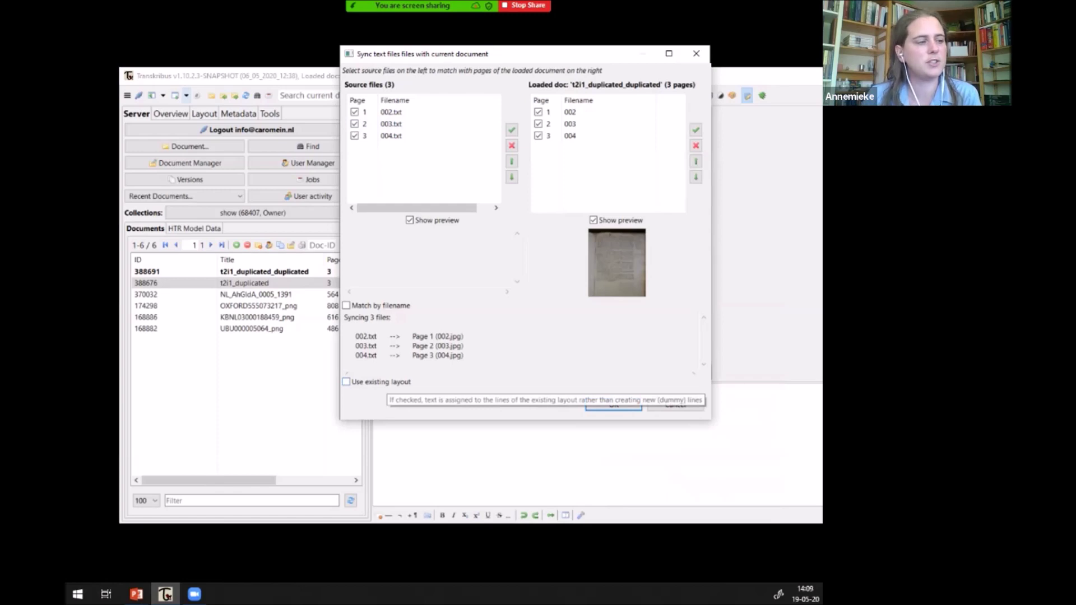
click(614, 405)
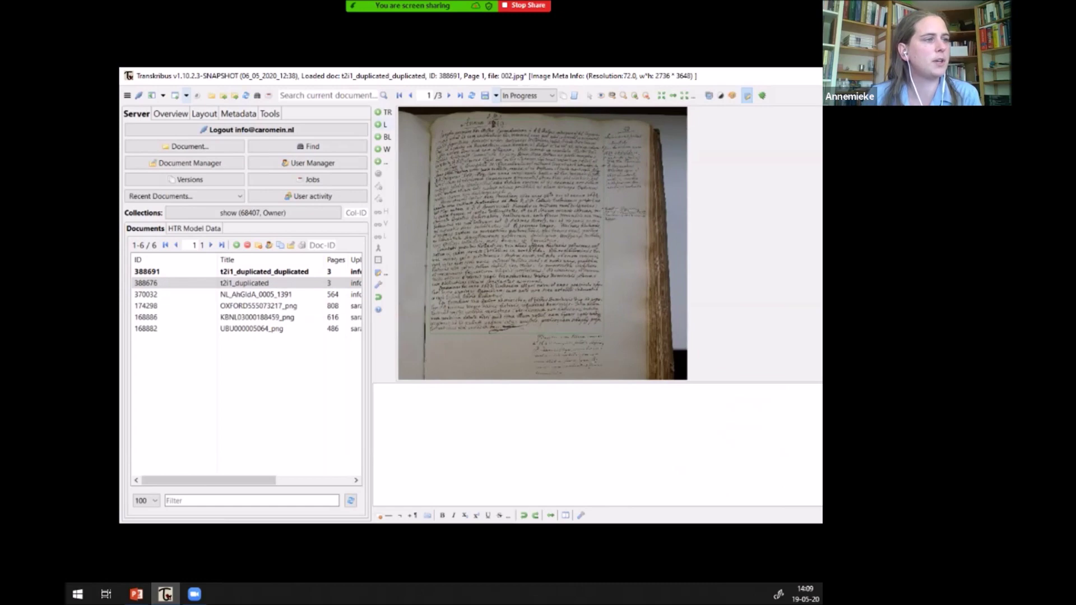
Run the CITlab Advanced layout analysis on the current page and reload the page with the result
click(270, 113)
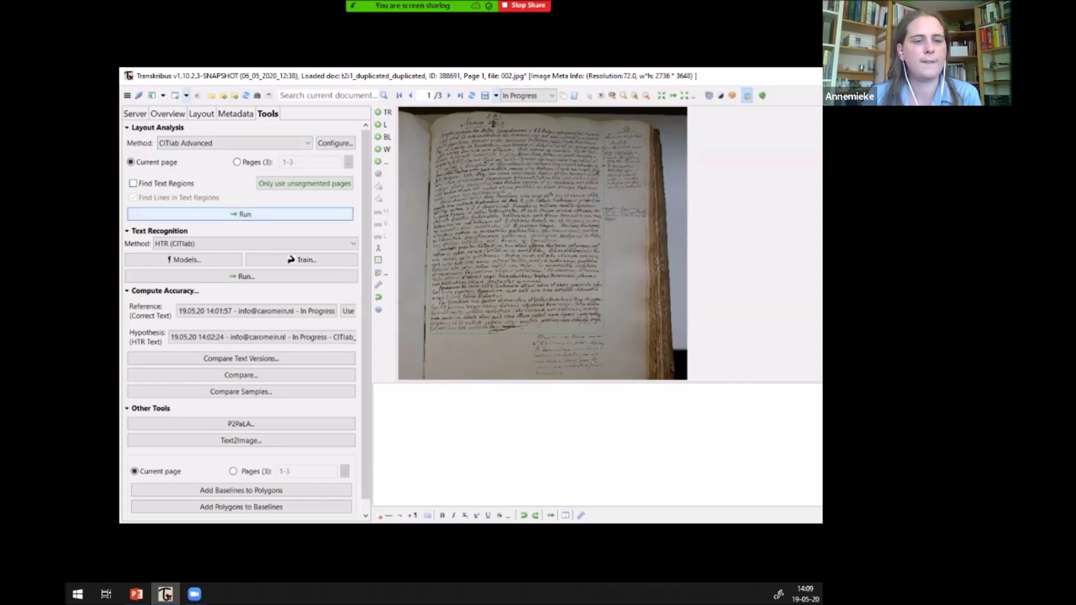
click(245, 214)
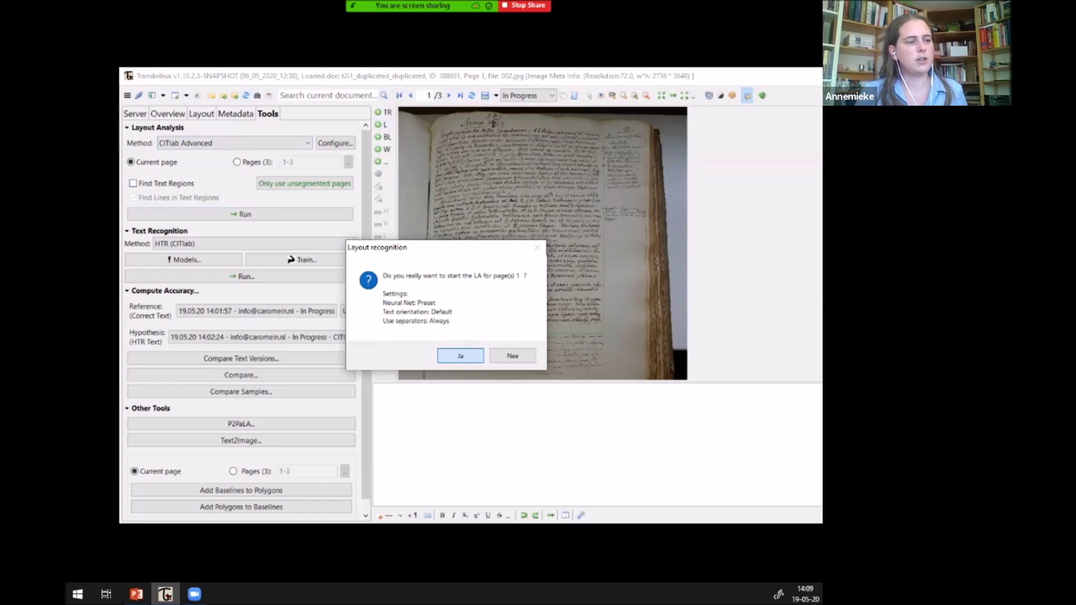
key(Return)
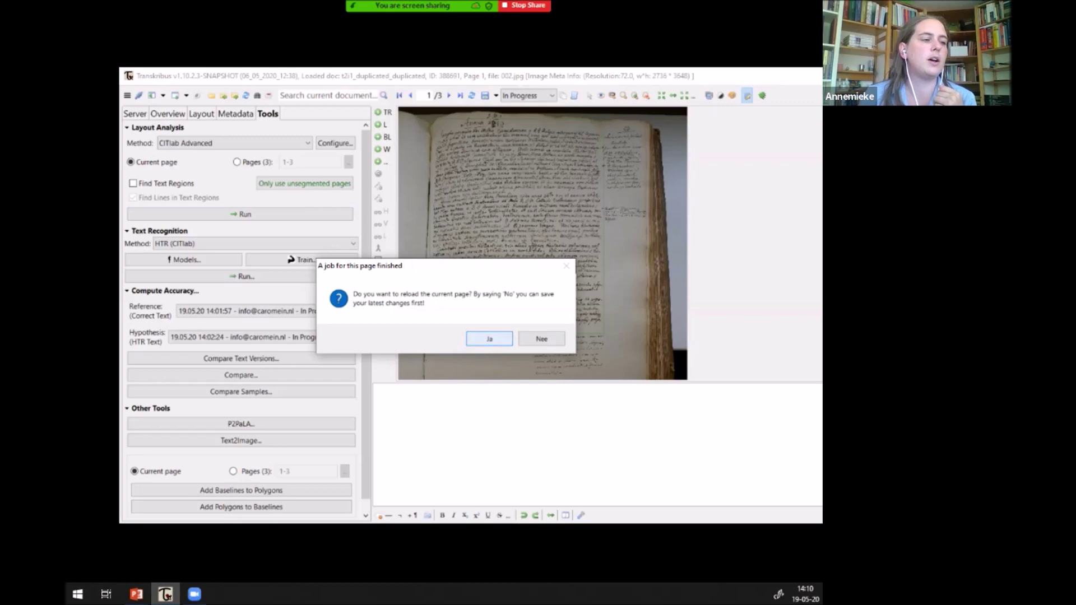
key(Return)
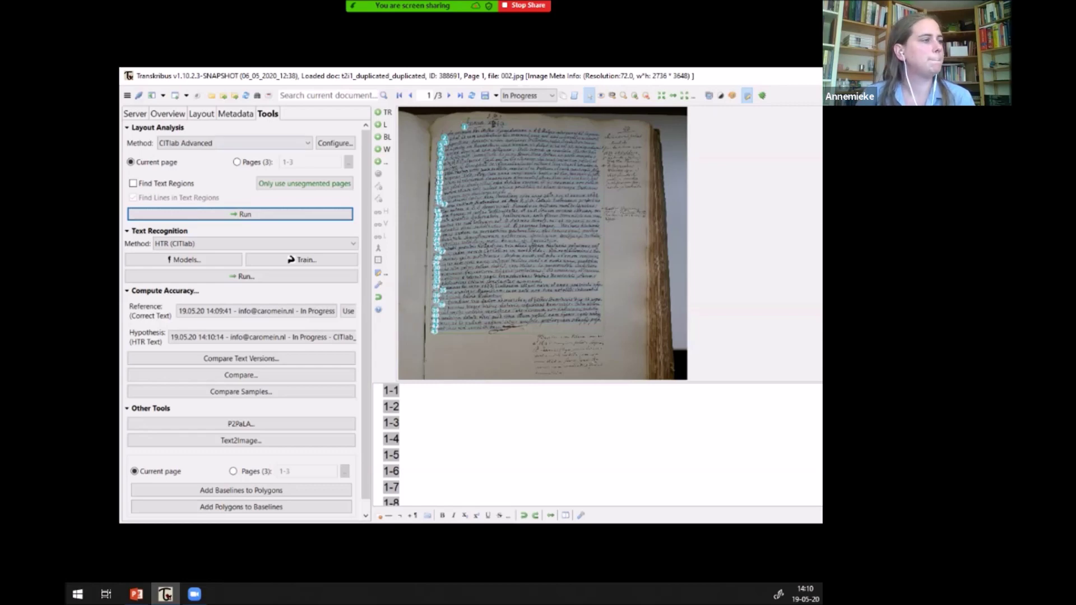
Sync only 002.txt from the local text folder with page 1, using the existing layout
click(128, 96)
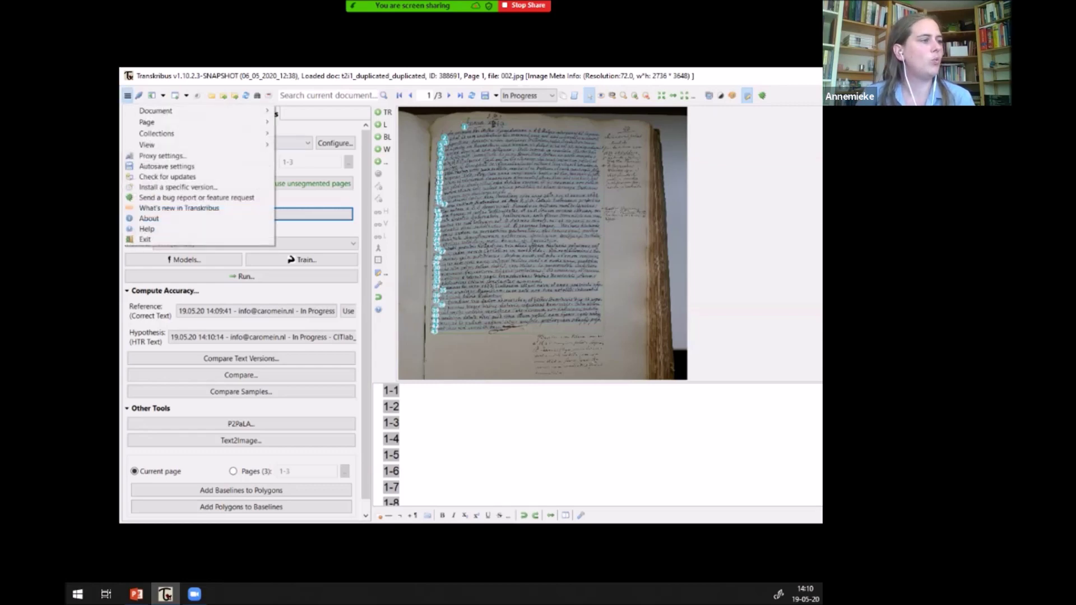
mouse_move(168, 110)
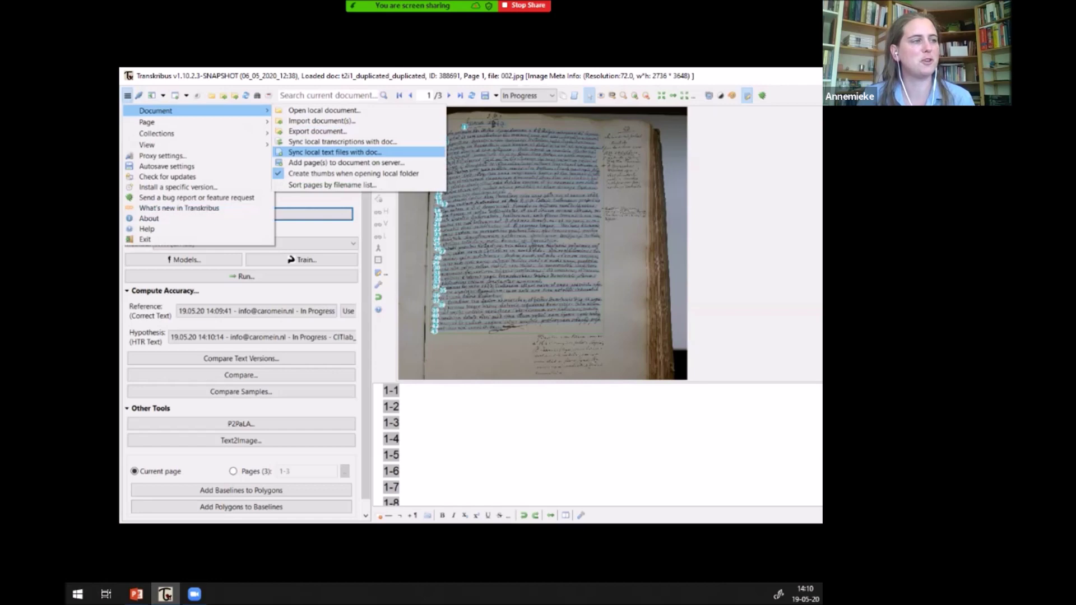
click(335, 152)
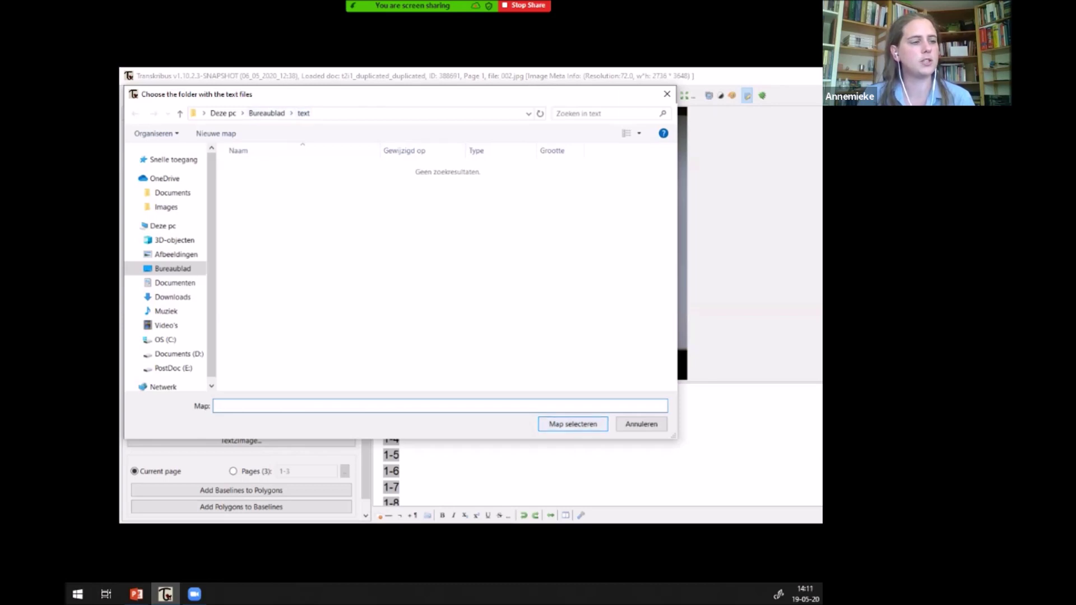
key(Return)
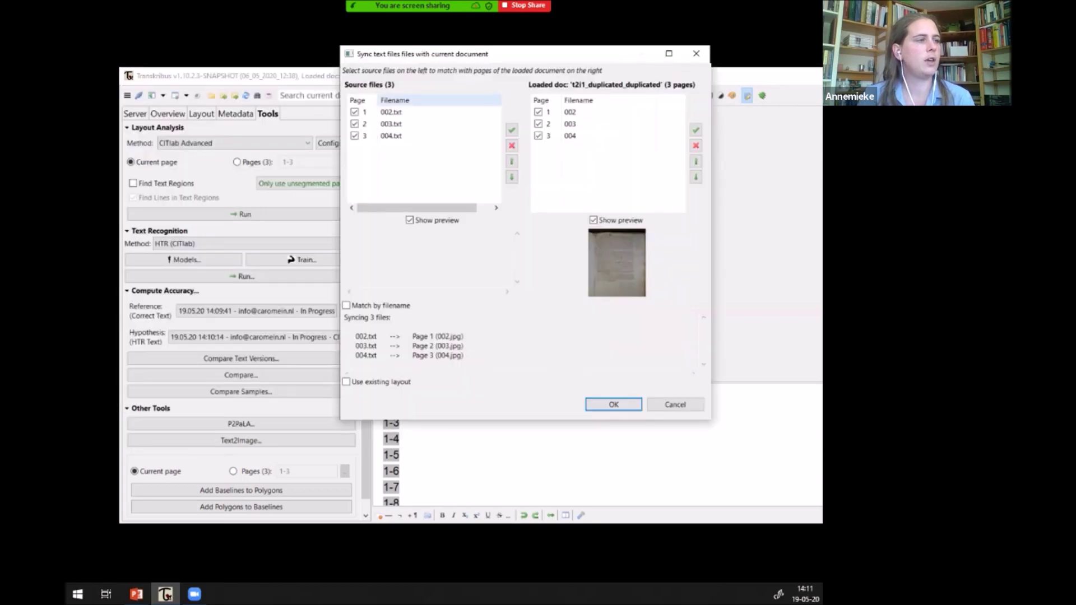
click(354, 124)
click(354, 136)
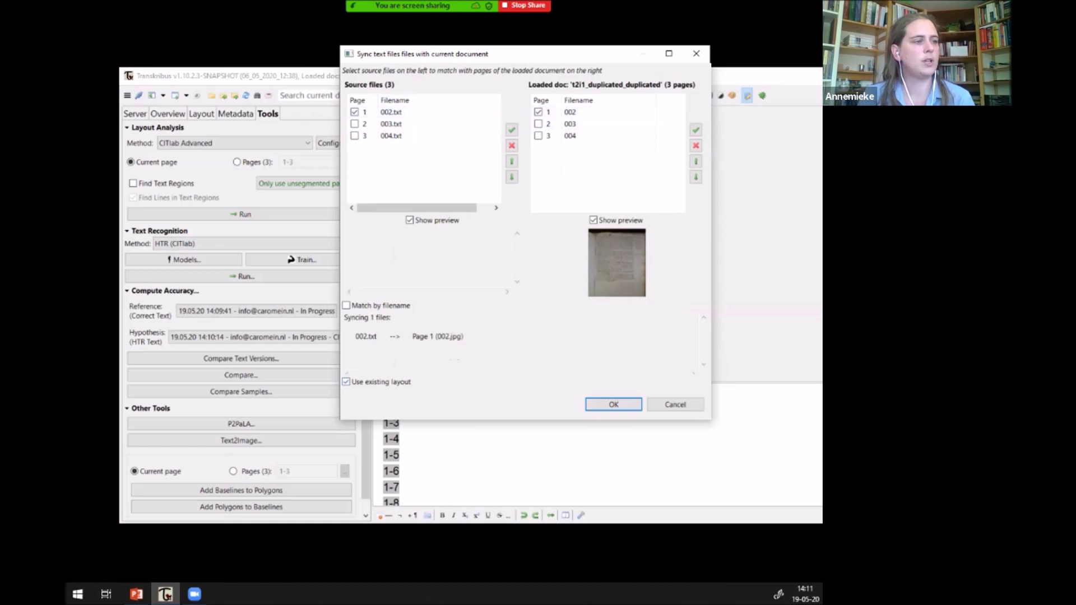
drag(355, 336, 464, 336)
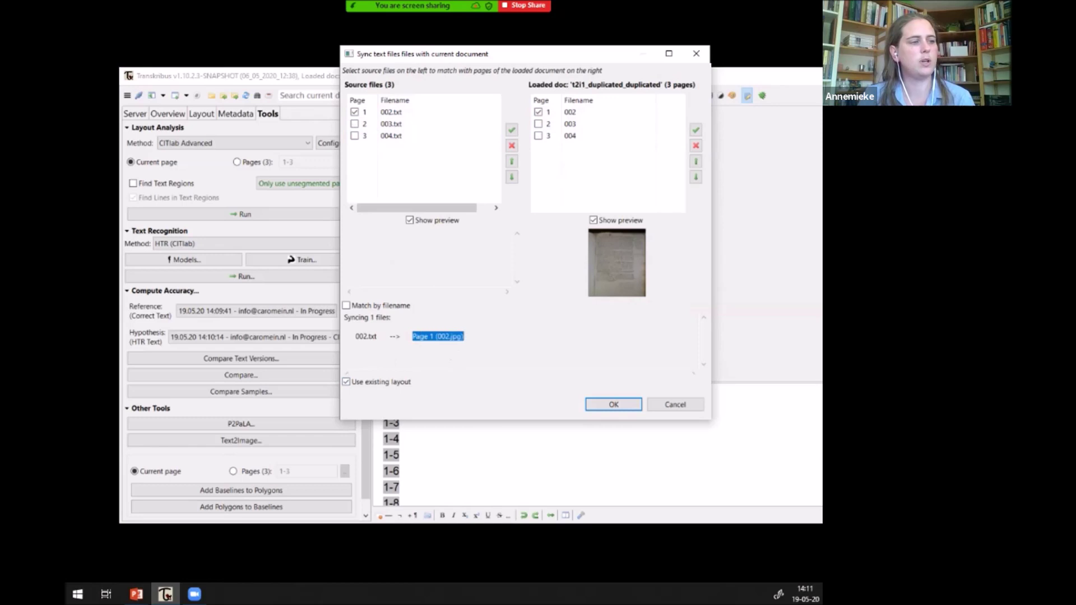
click(449, 337)
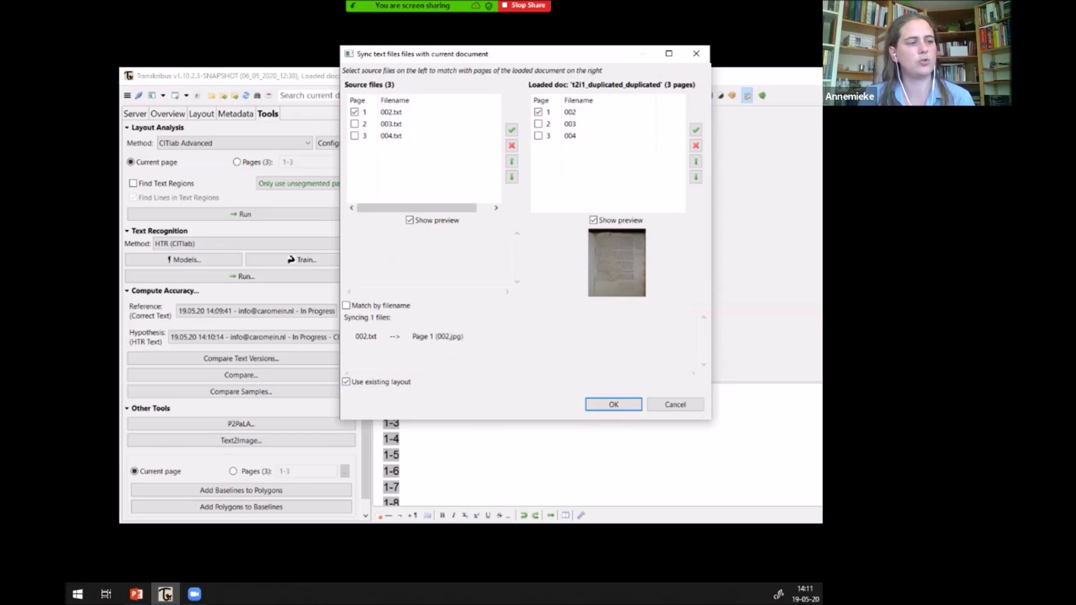
drag(436, 336, 464, 336)
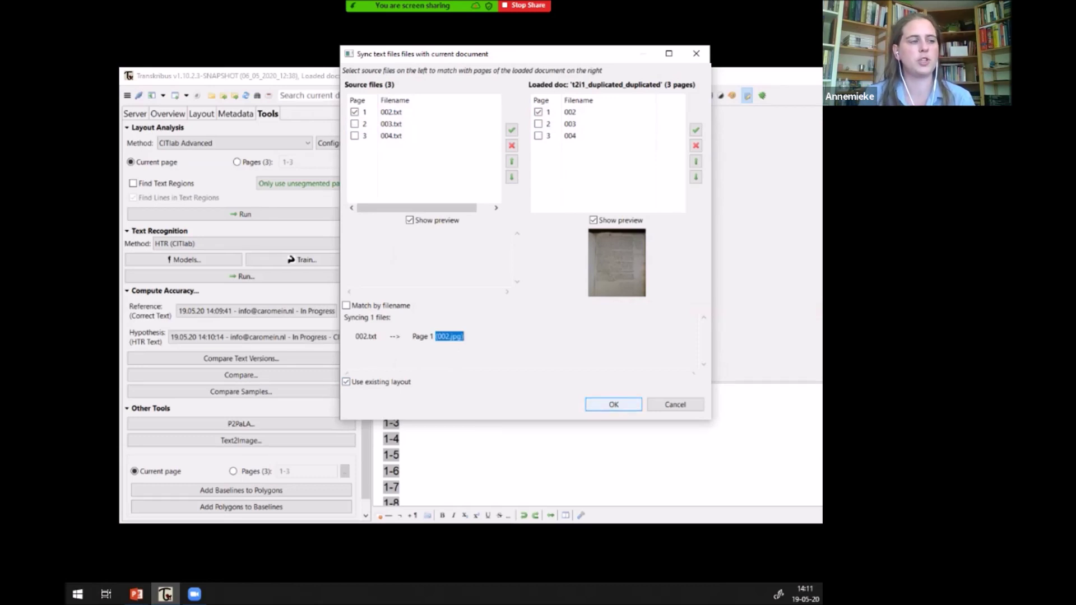
key(Return)
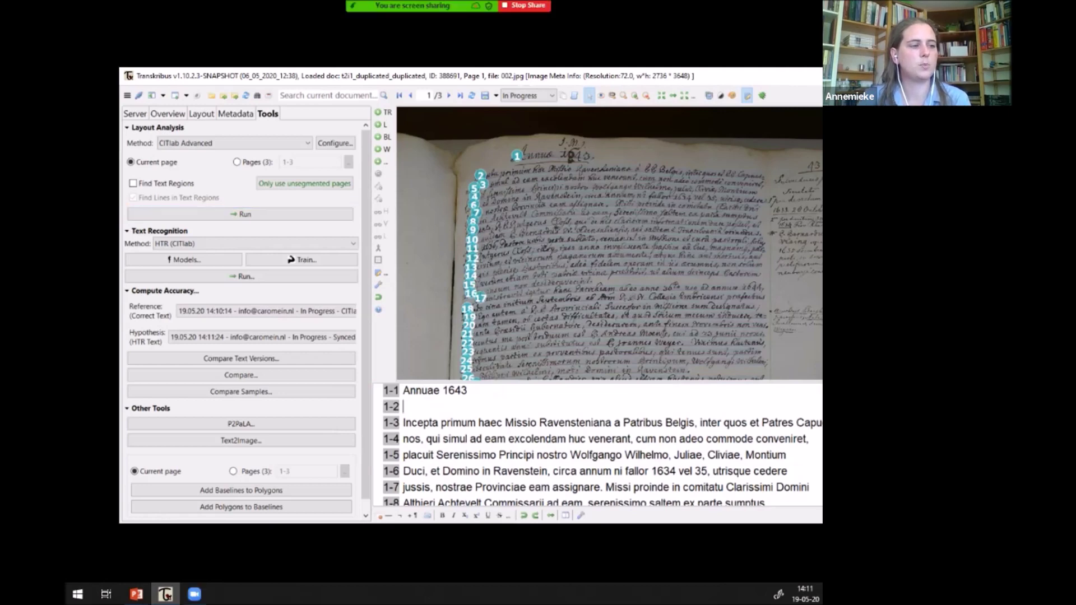
Remove the empty transcript line 1-2 so that the following text moves up one line
click(404, 407)
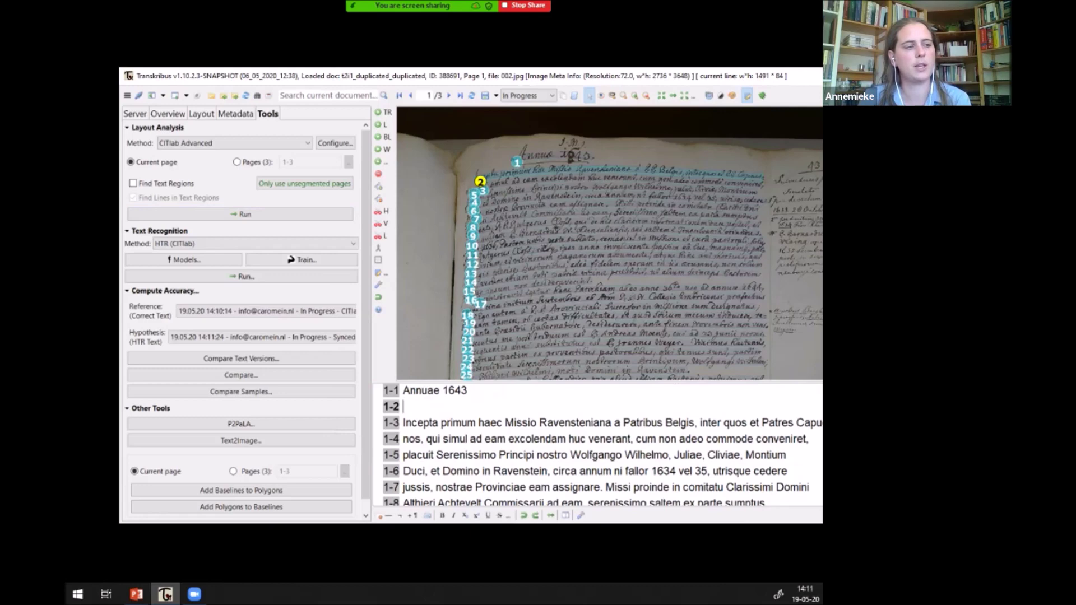
key(Down)
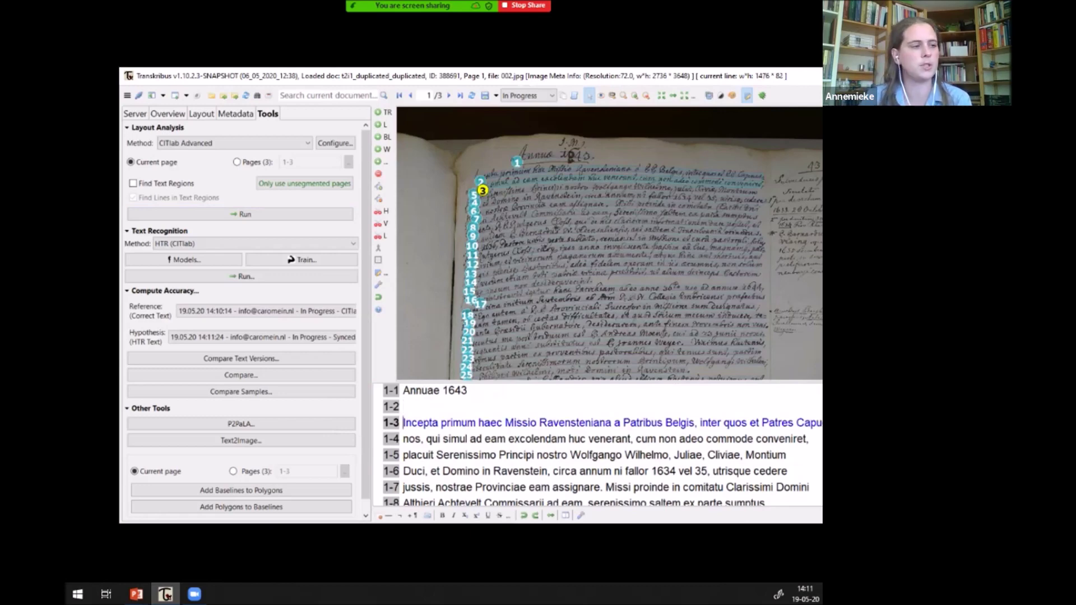
key(BackSpace)
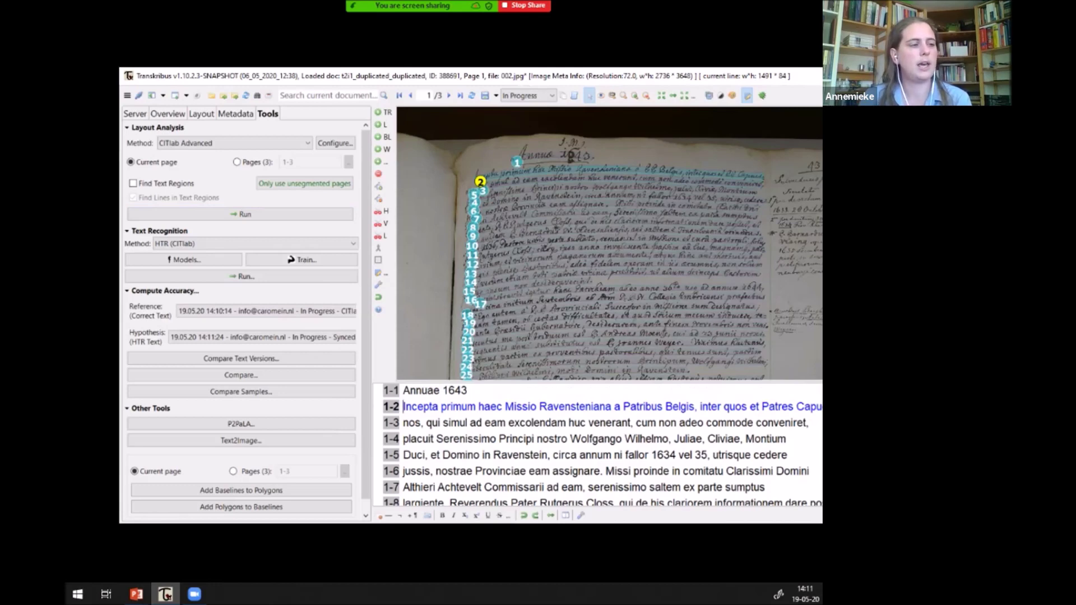
Compare transcript lines 1-3 and 1-5 and the rest of the text with the numbered lines on page 1's image
click(452, 422)
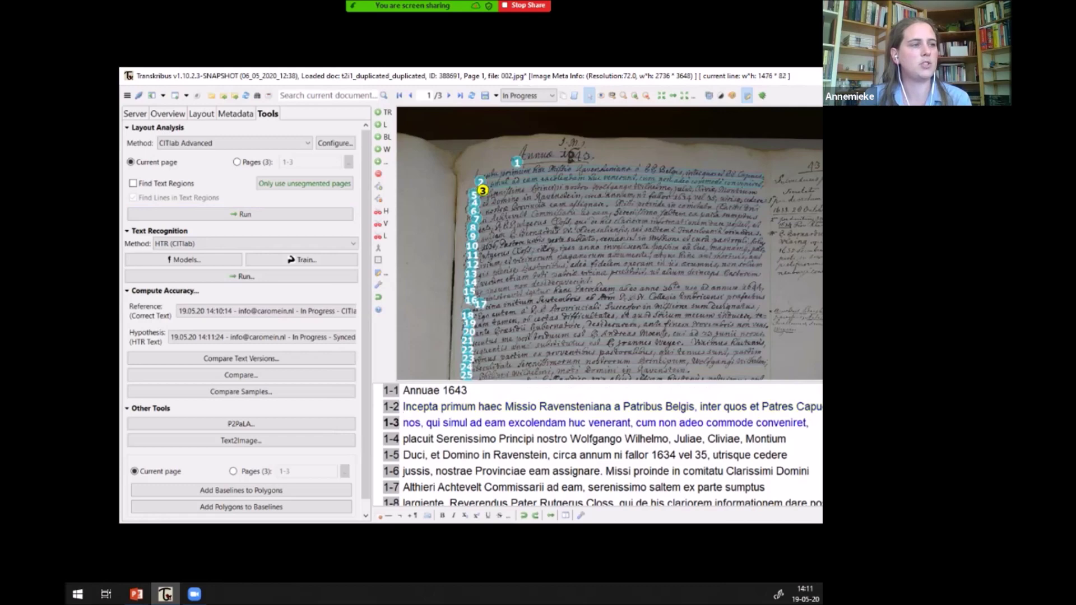
click(466, 455)
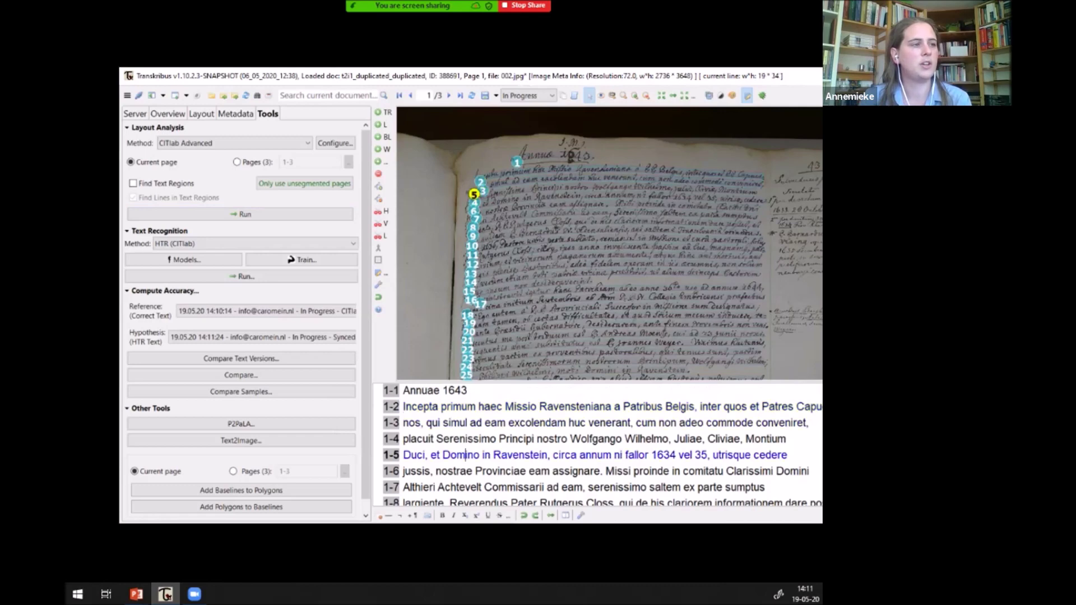
scroll(597, 444, down, 4)
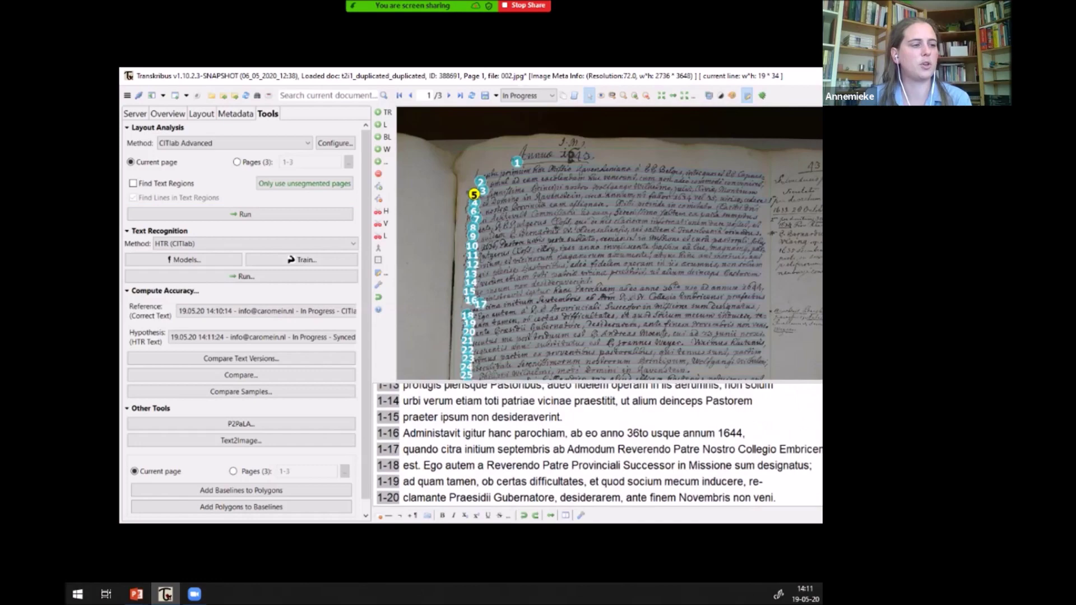
scroll(597, 445, down, 6)
scroll(597, 444, up, 7)
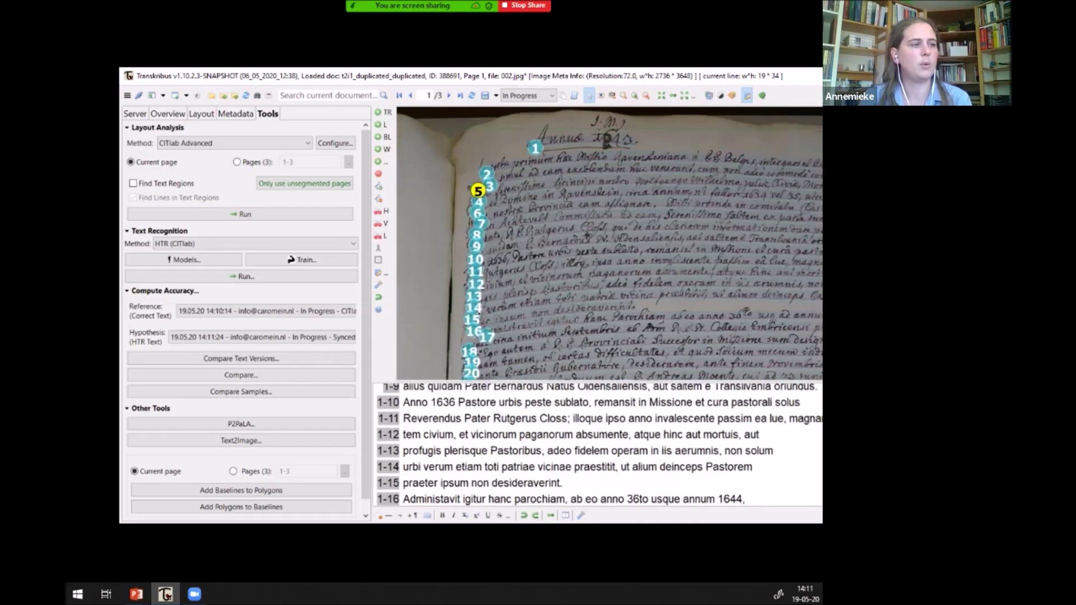
scroll(426, 223, up, 5)
click(470, 266)
scroll(474, 269, down, 7)
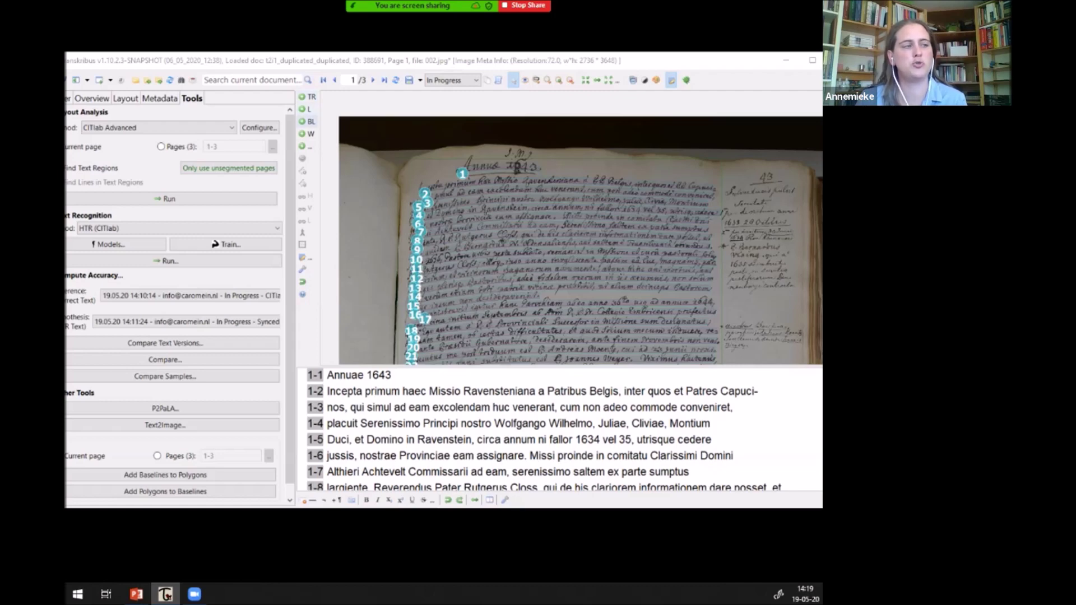
Go to page 2 of the document, saving the unsaved transcript changes on page 1
drag(124, 60, 157, 50)
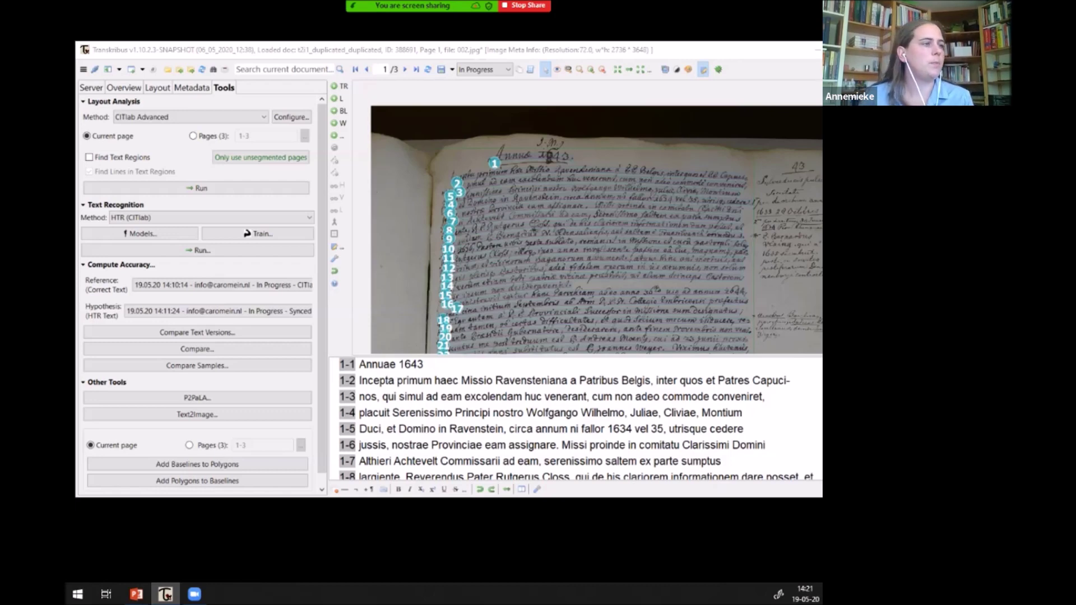
click(405, 68)
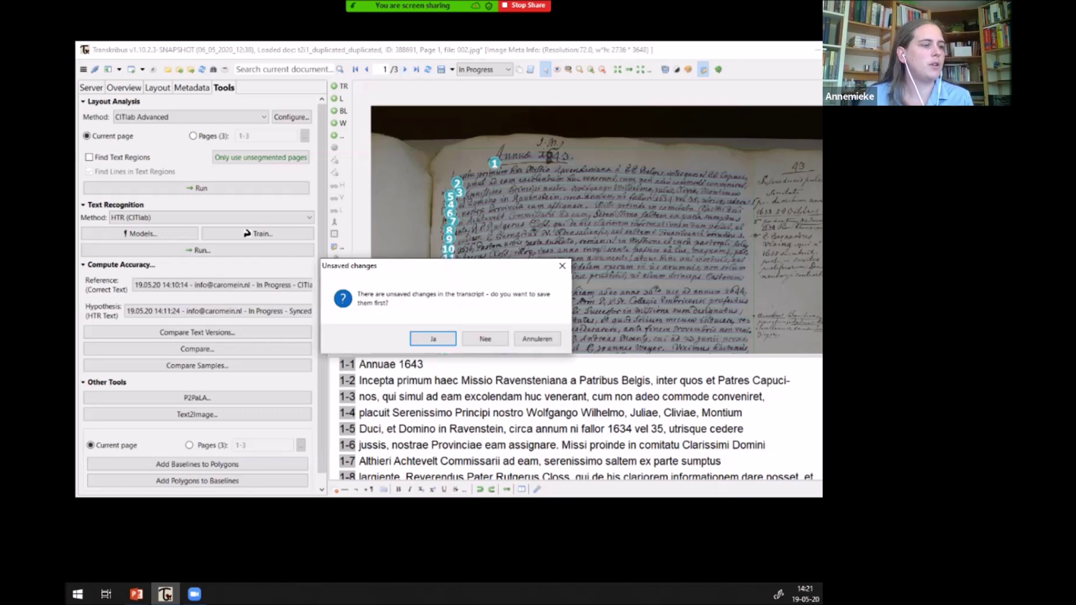
click(434, 339)
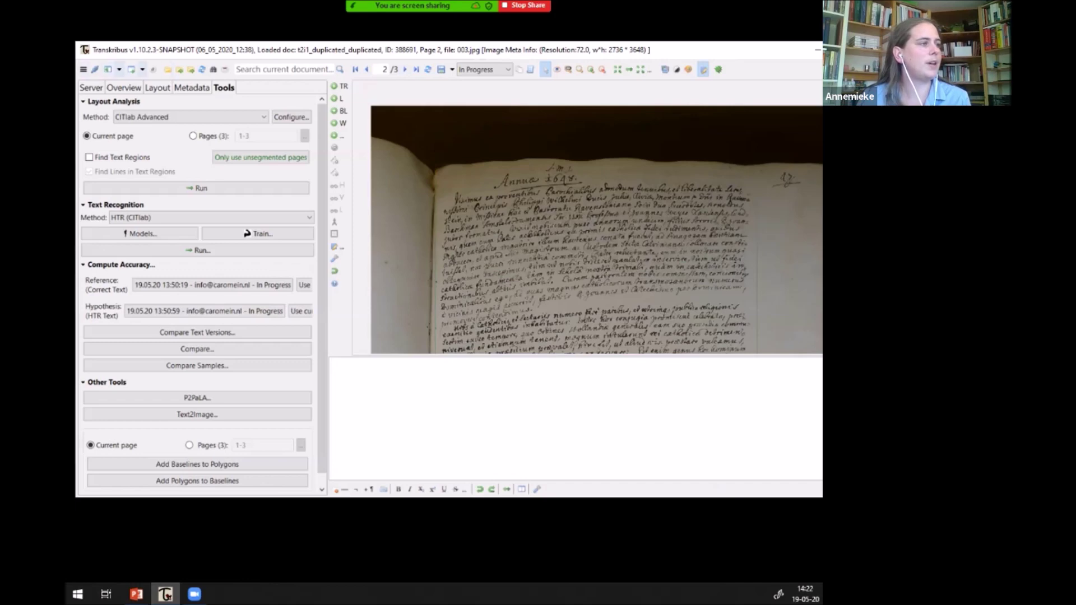
Sync only 003.txt from the local text folder with page 2 of the document
click(84, 70)
mouse_move(213, 96)
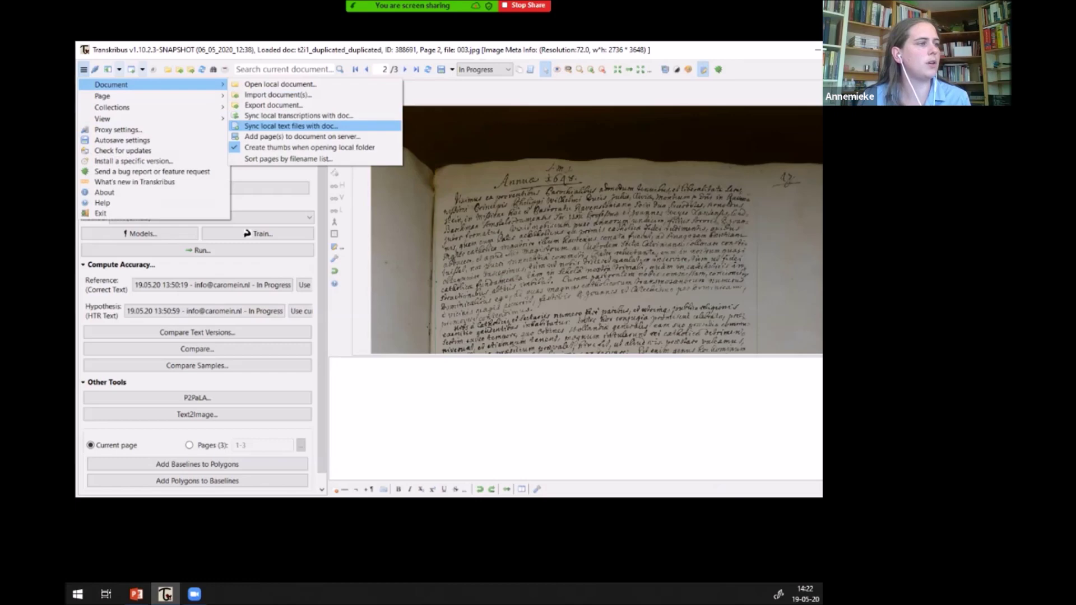
click(290, 127)
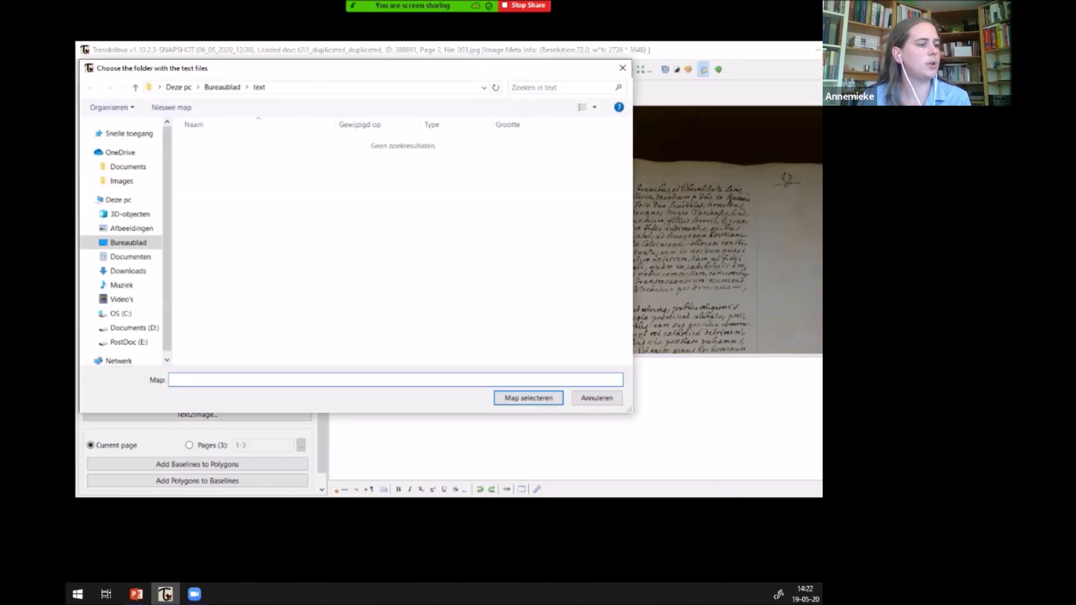
click(529, 398)
click(310, 86)
click(310, 109)
click(494, 86)
click(494, 110)
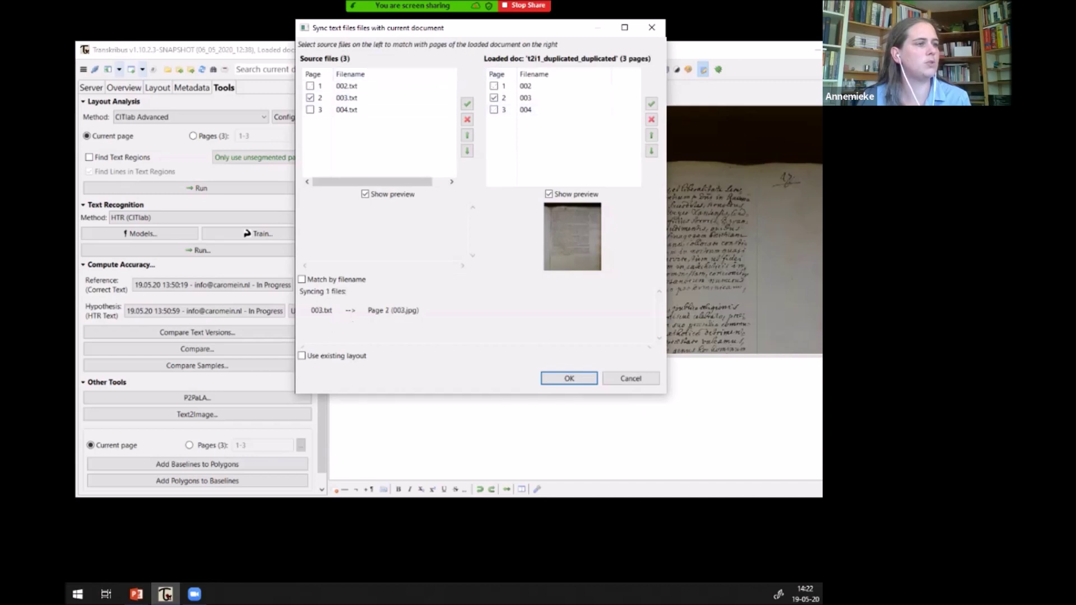
click(569, 379)
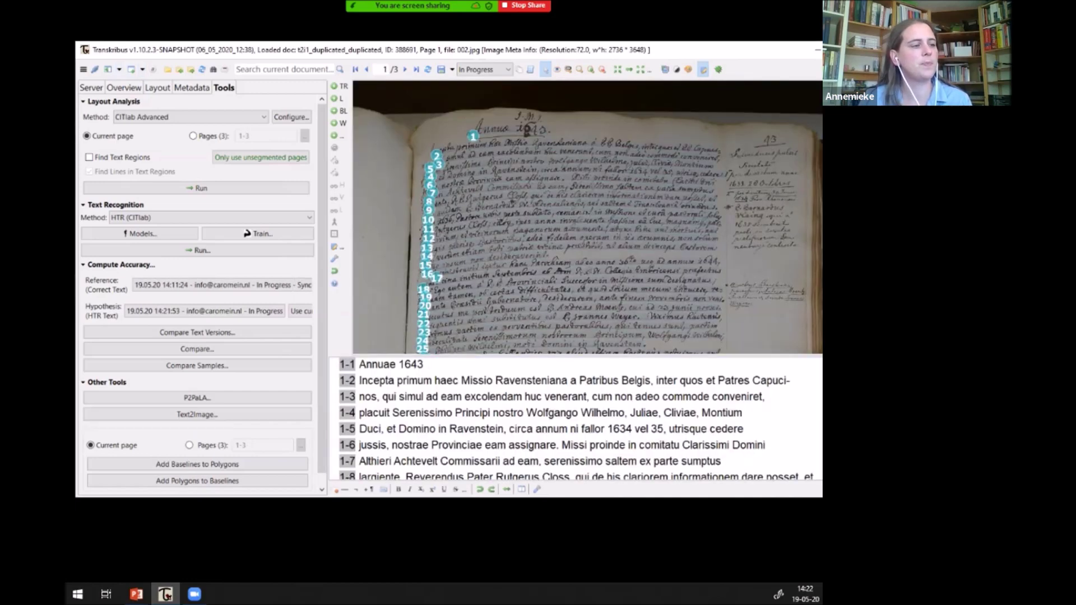
Check the heading line 1-1 of the transcript against its region on page 1's image
click(461, 381)
key(Up)
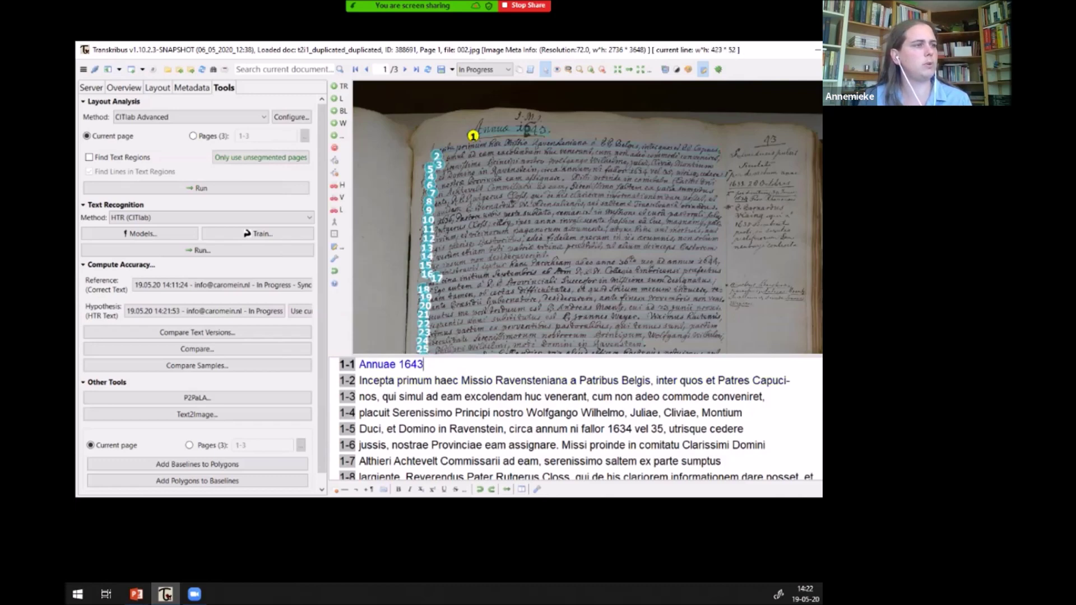
Go to page 2 and look through its synced transcript from the heading to line 1-70 alongside the page image
click(404, 69)
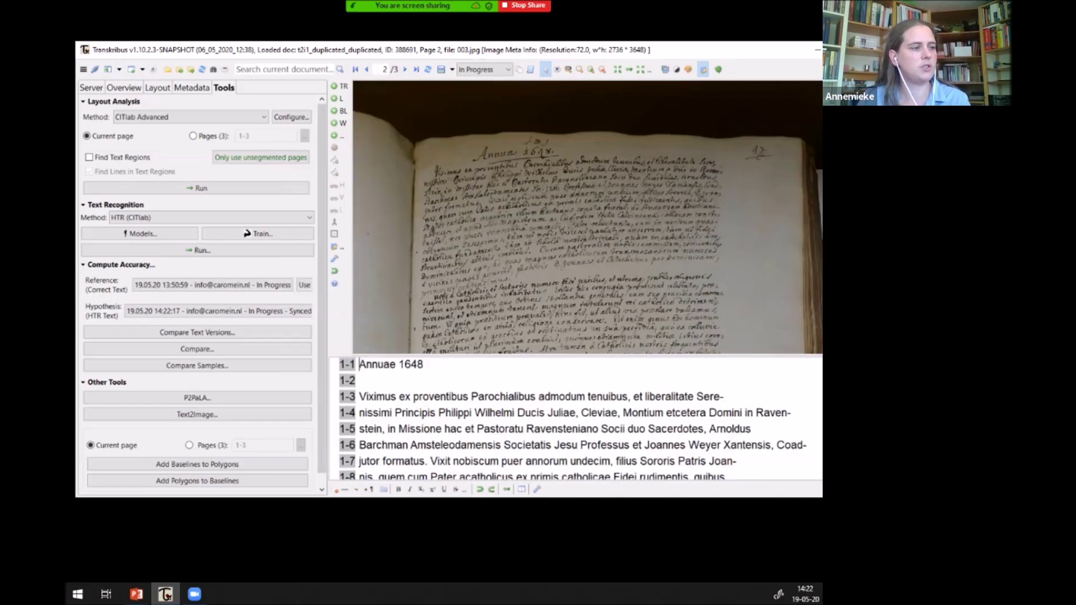
scroll(561, 421, down, 15)
click(645, 409)
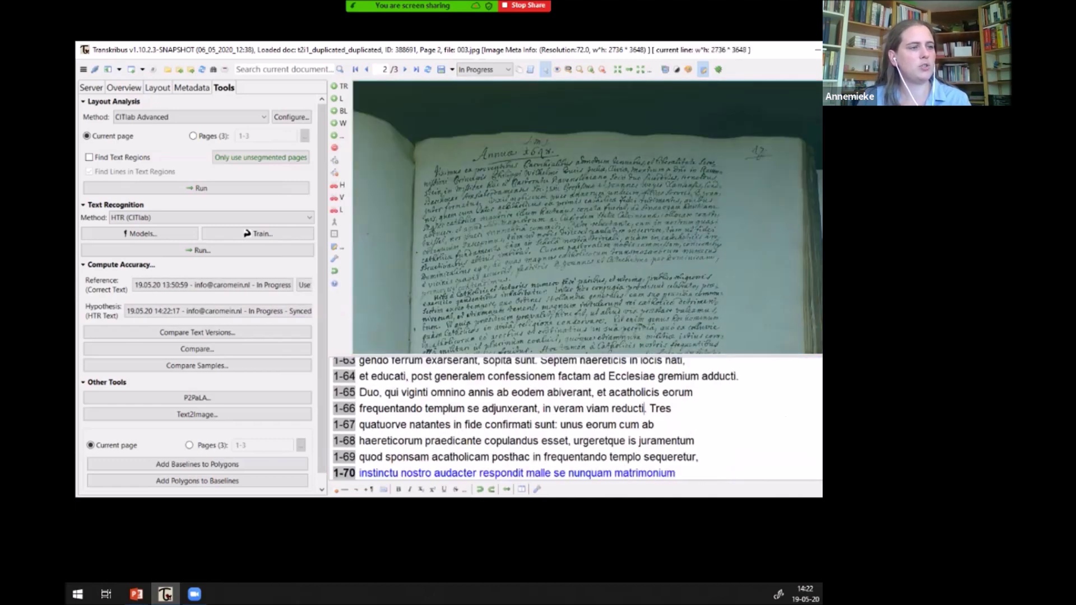
scroll(533, 417, up, 15)
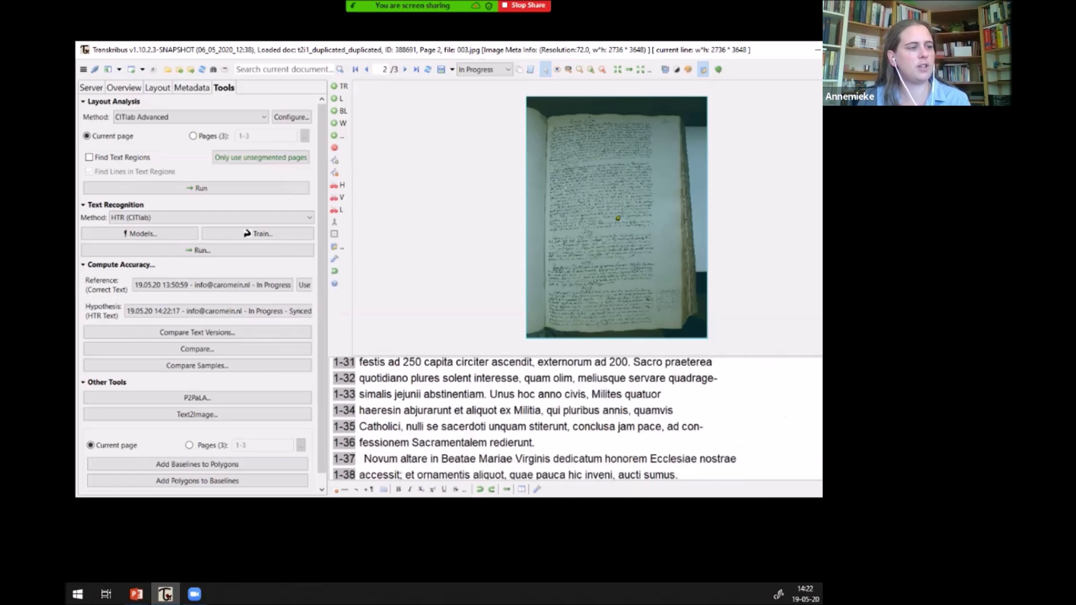
scroll(561, 421, up, 6)
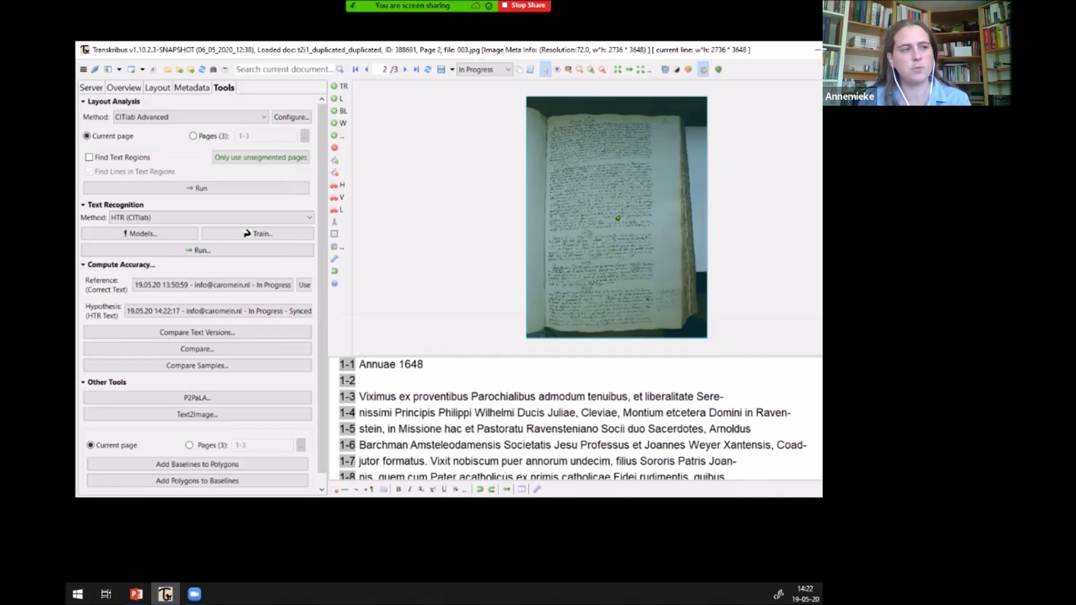
scroll(618, 218, up, 3)
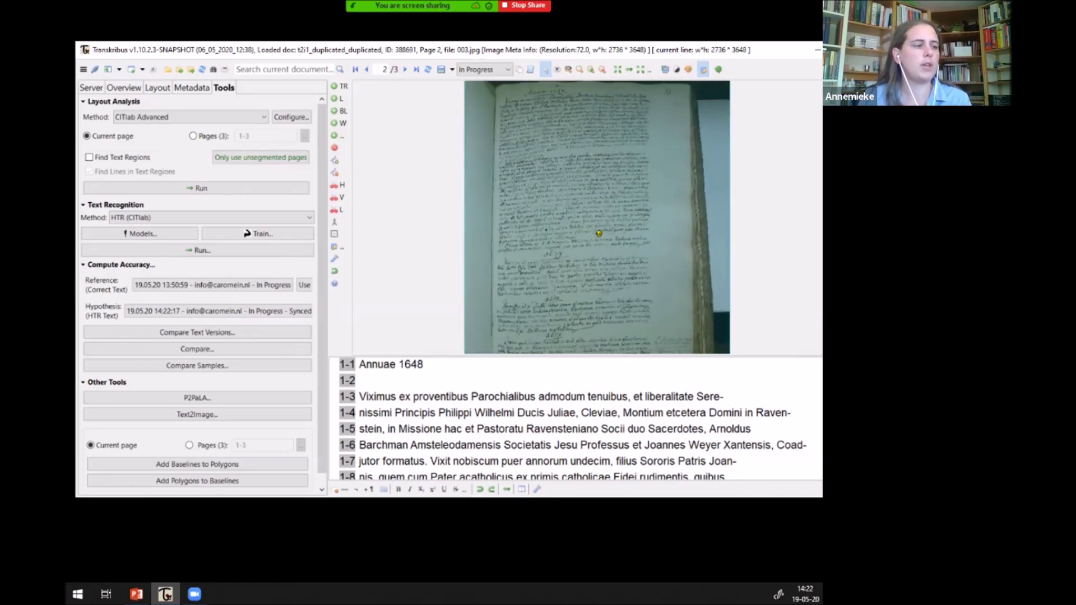
scroll(618, 218, down, 3)
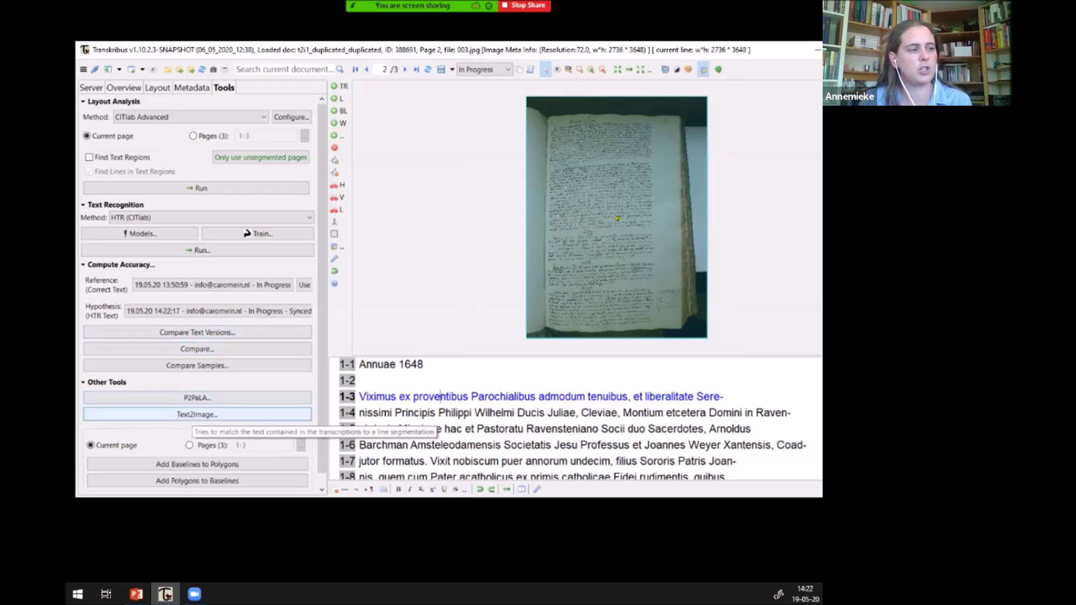
Open the Text2Image configuration for the current page and choose NeoLatin_Ravenstein_1643-1772 as the base model
click(196, 415)
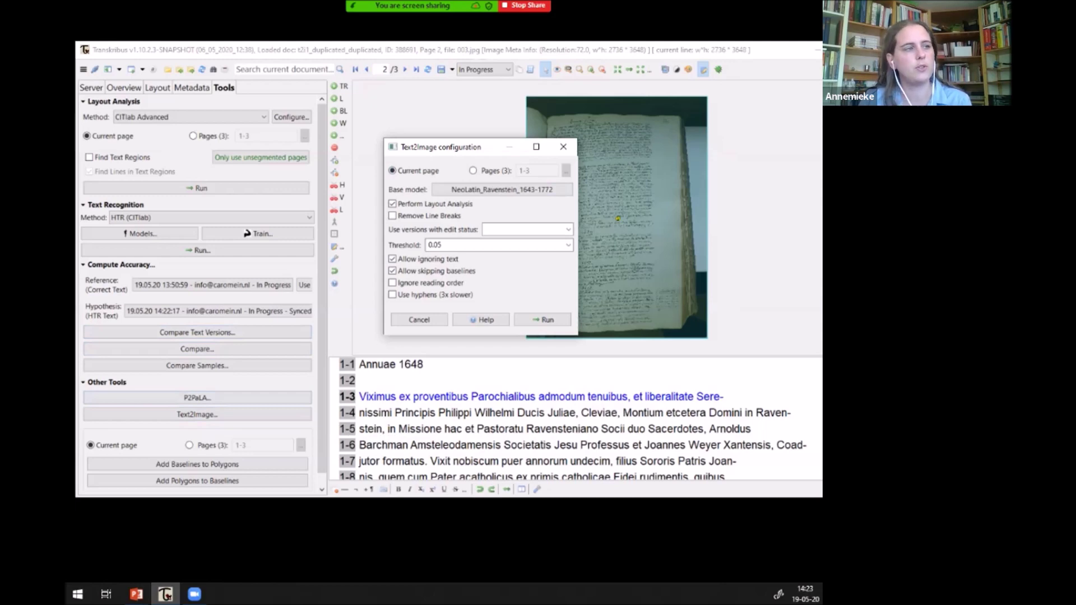
click(502, 189)
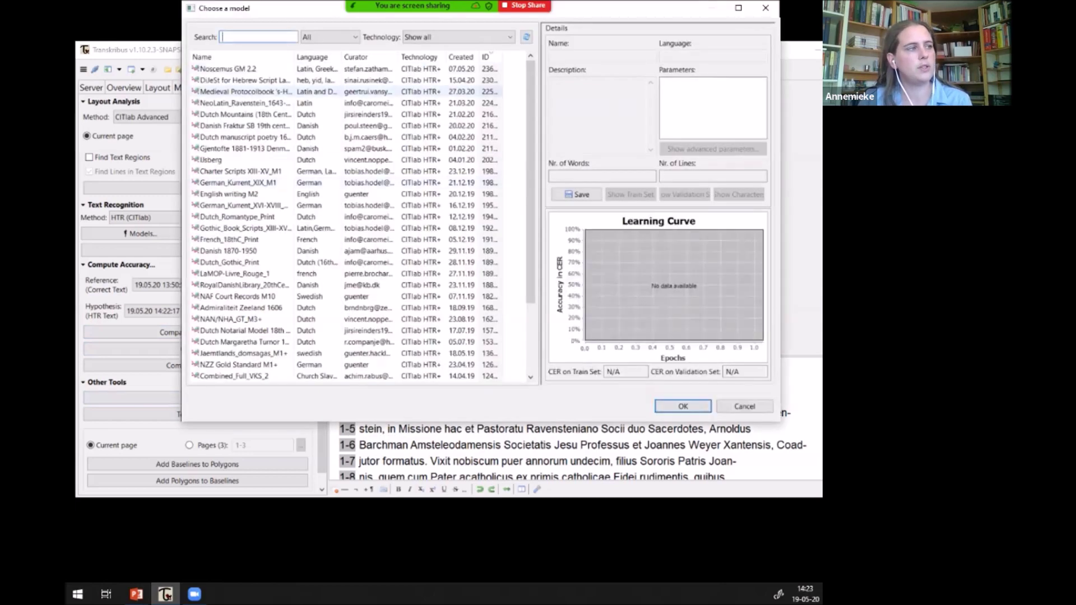
click(247, 103)
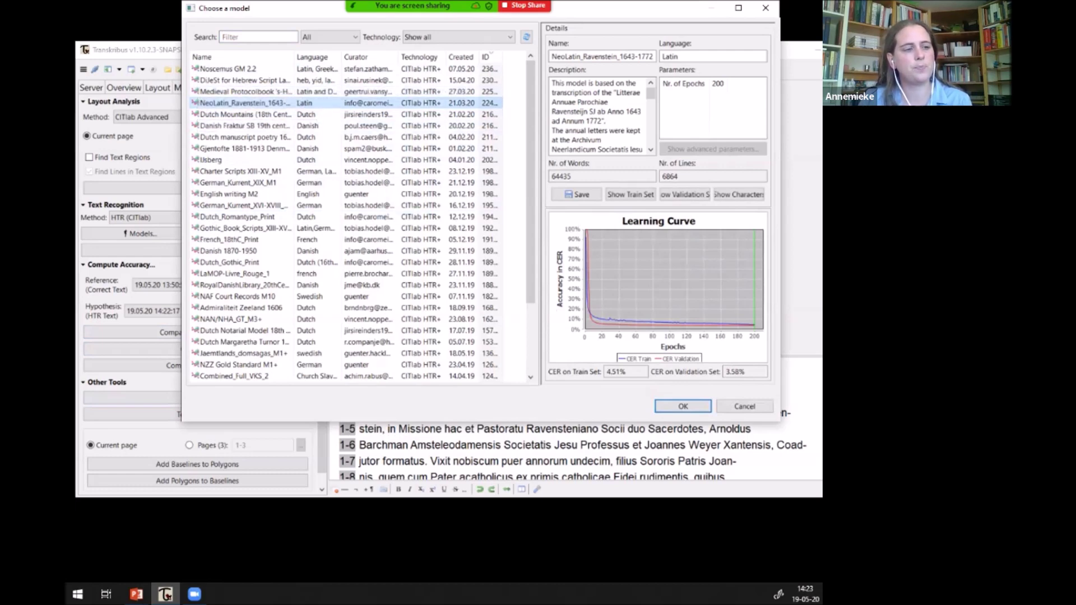
click(682, 406)
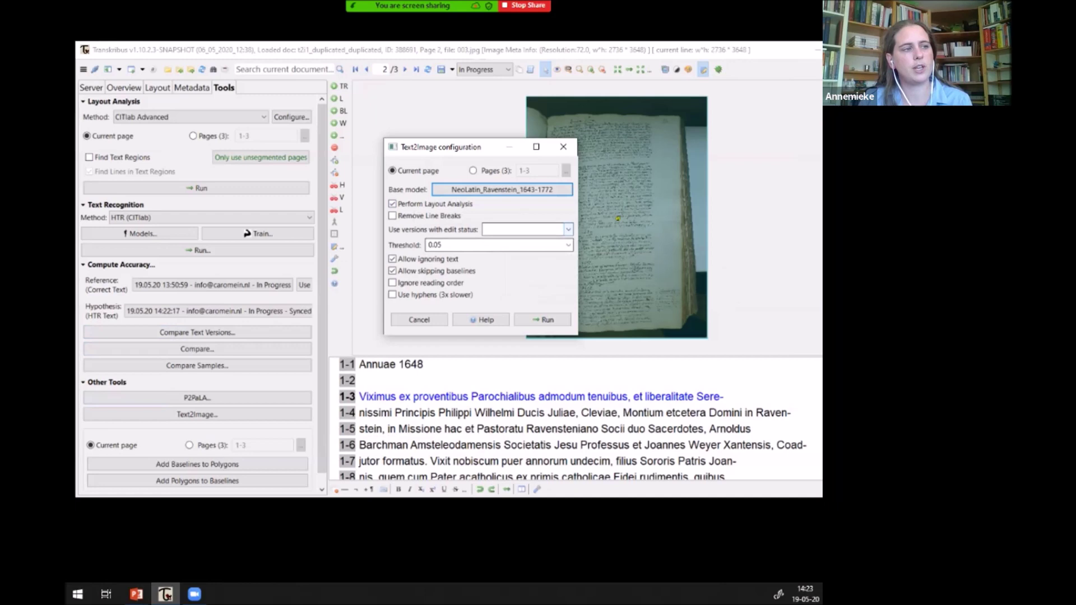
Run Text2Image on the current page with a threshold of 0.05 and reload the page once the job finishes
click(568, 230)
click(568, 229)
click(568, 245)
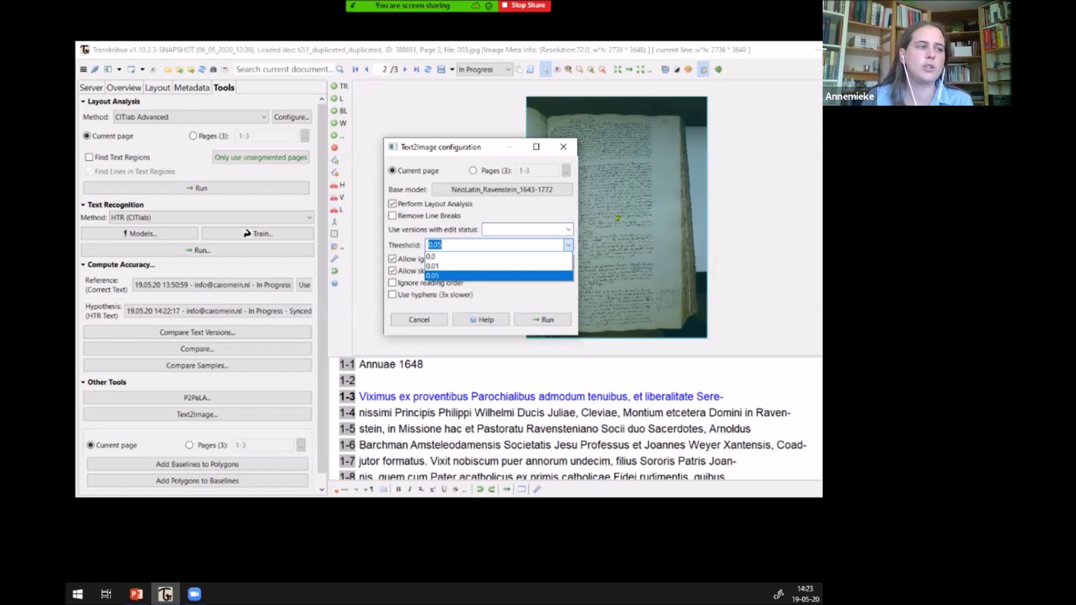
click(477, 276)
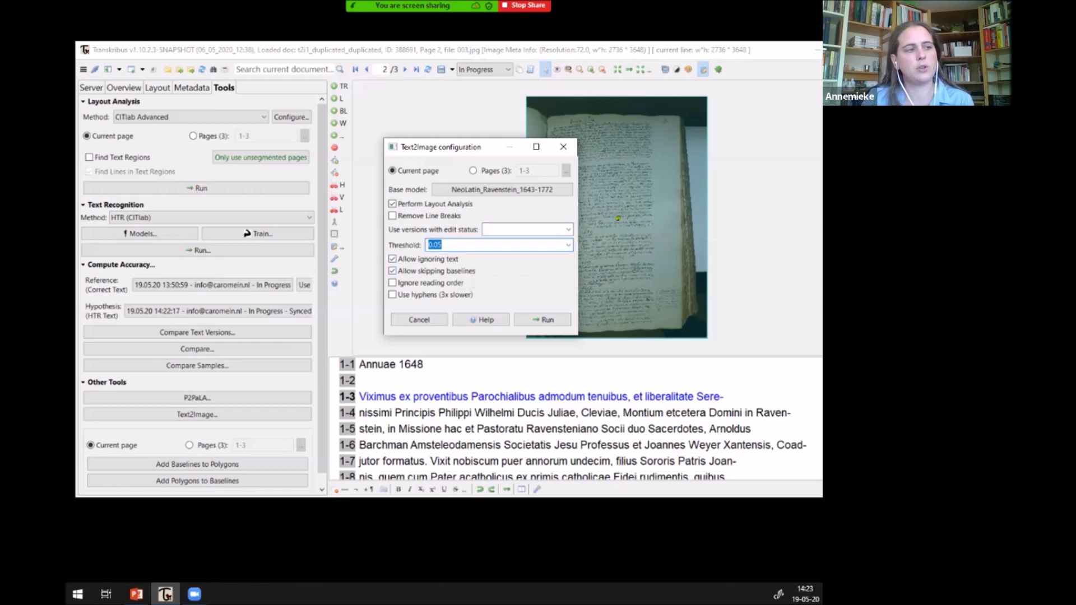
click(543, 319)
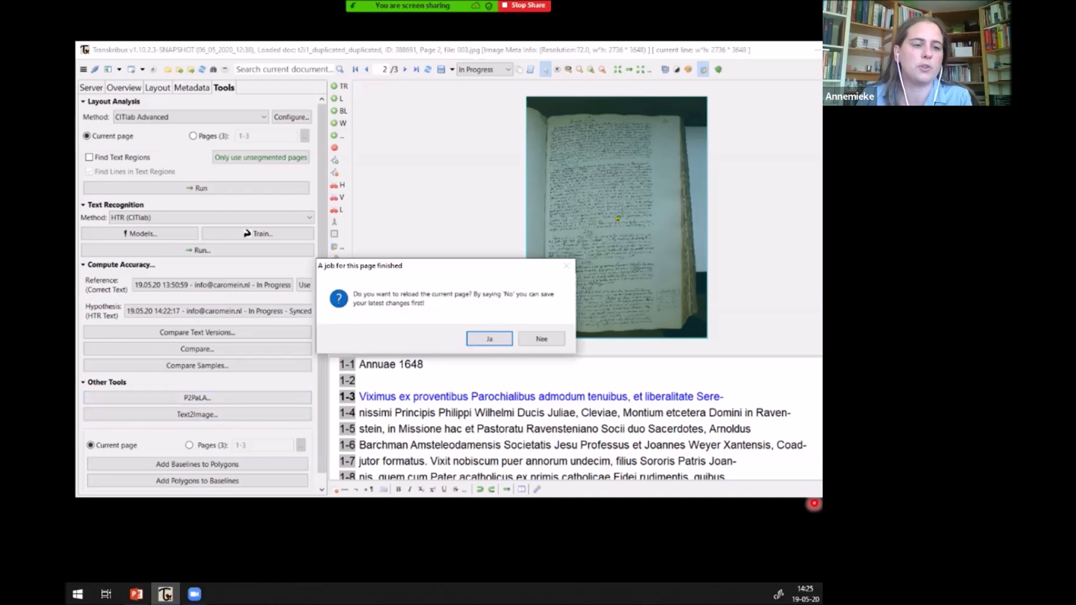
key(Return)
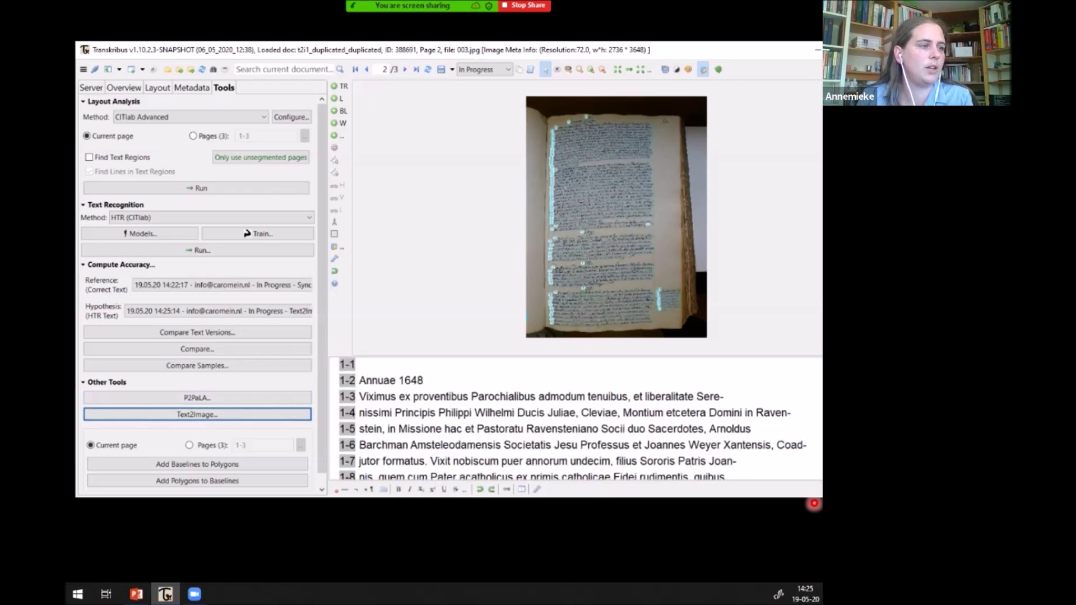
Compare transcript lines 1-1, 1-3, 1-4 and 1-6 and the rest of the layout with page 2's image
click(359, 364)
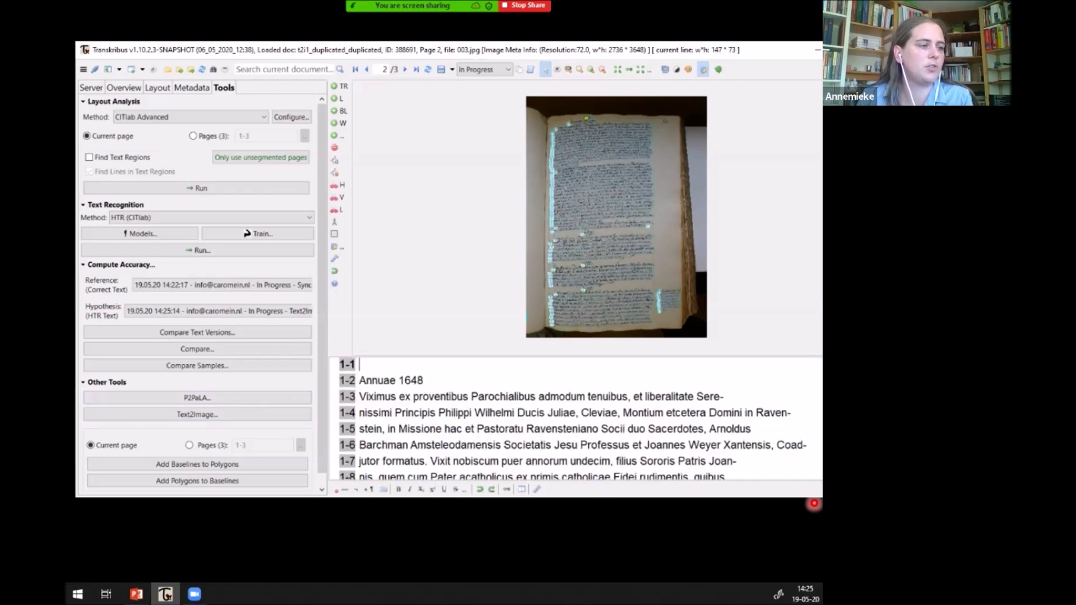
click(413, 397)
click(439, 413)
click(442, 445)
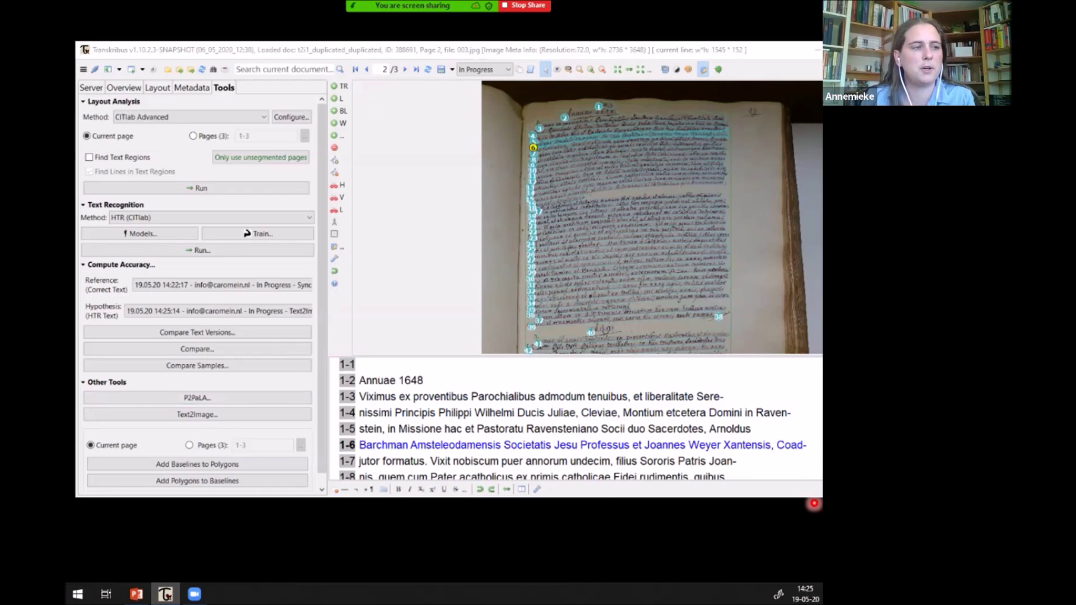
drag(645, 263, 540, 167)
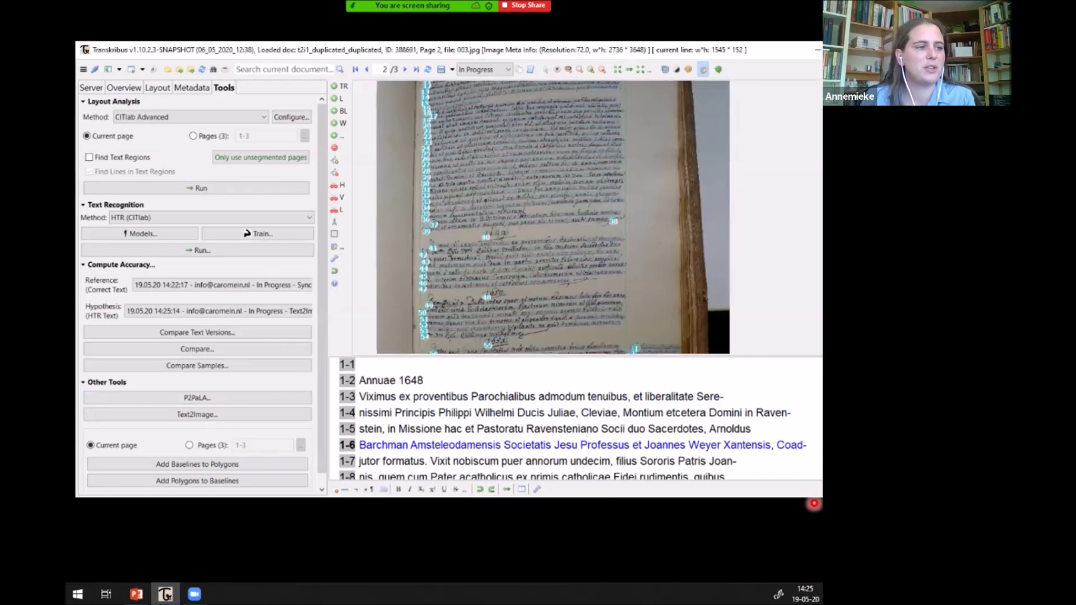
drag(649, 349, 637, 234)
scroll(637, 249, up, 7)
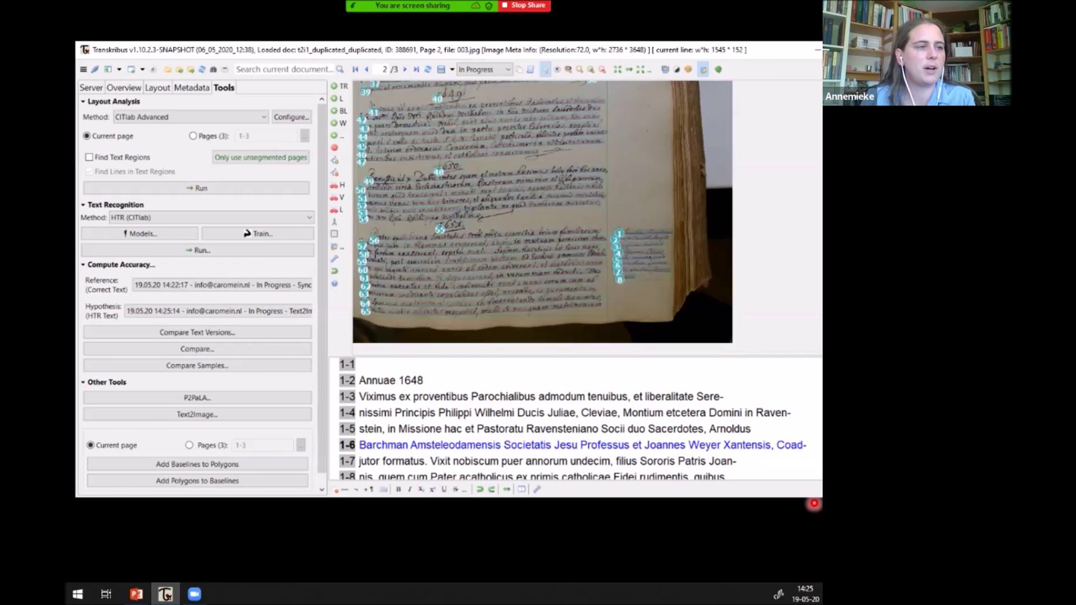
Delete the marginal note's text region with its eight lines beside the last paragraph on page 2
click(608, 219)
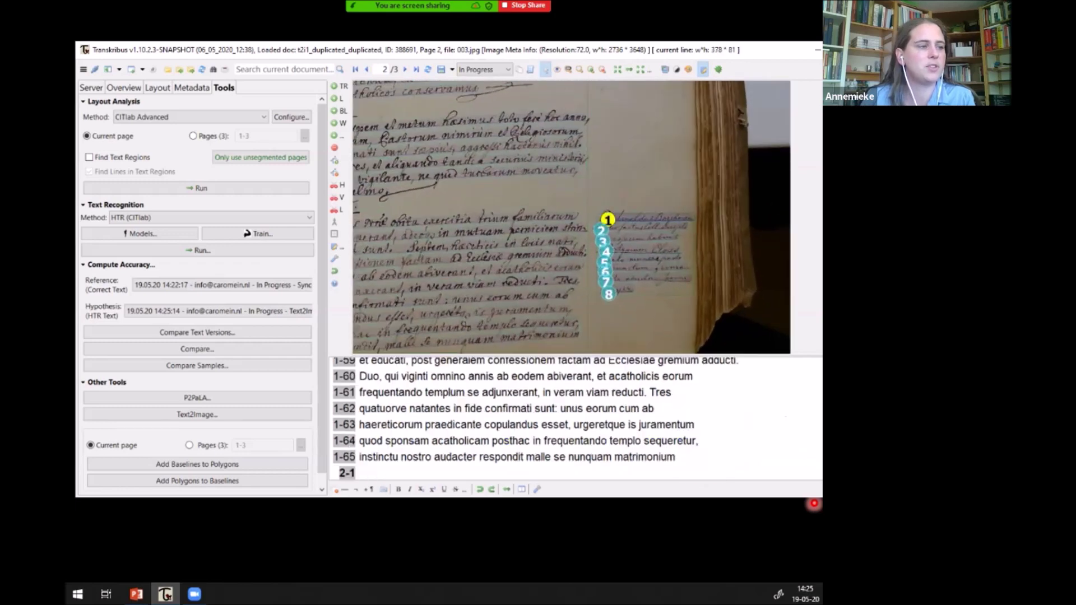
scroll(644, 252, down, 1)
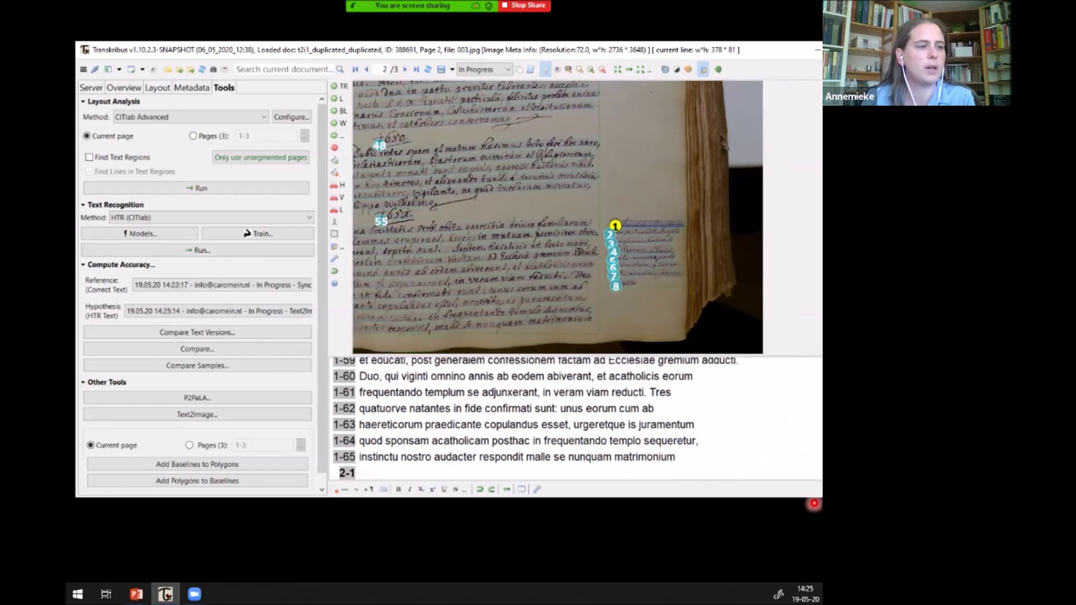
click(656, 283)
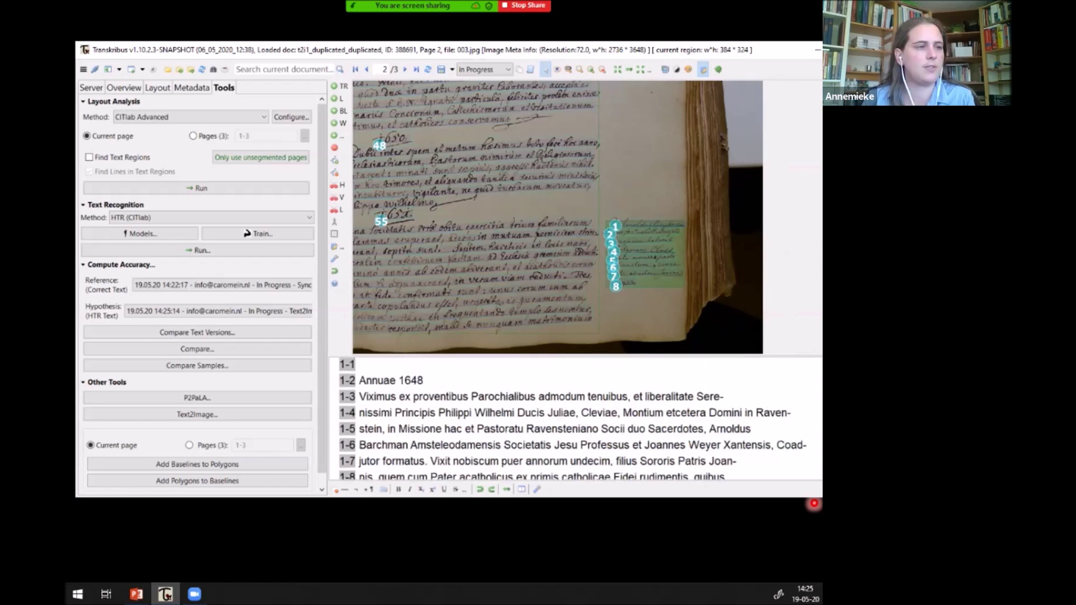
key(Delete)
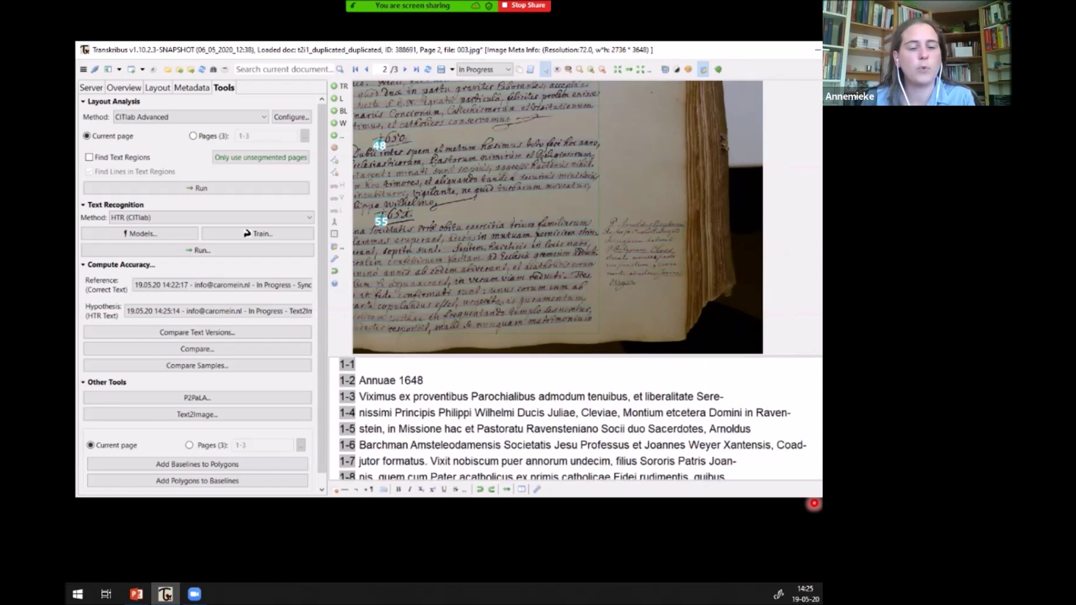
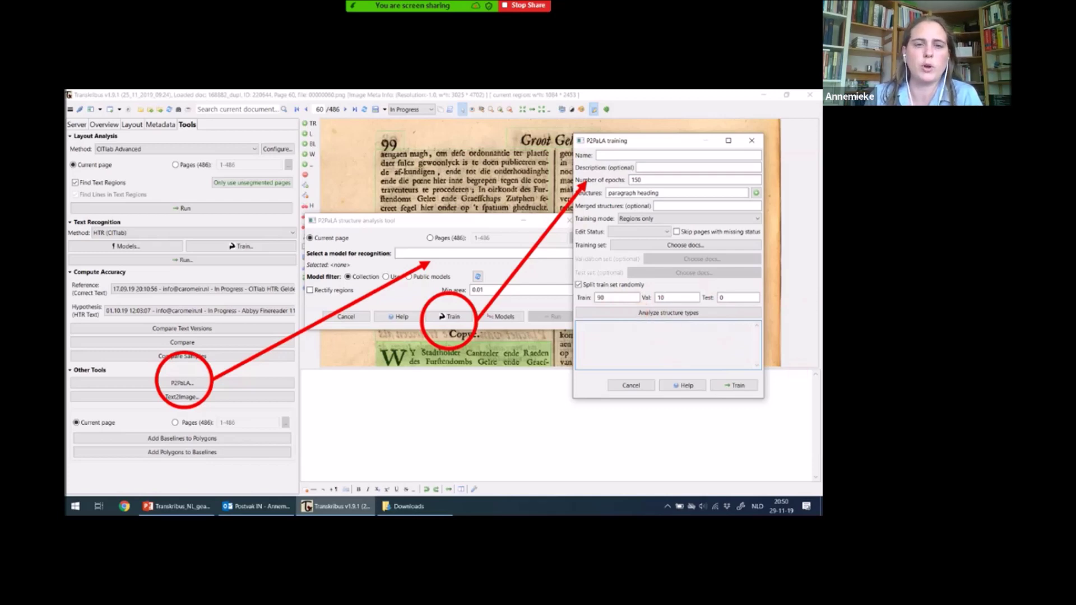
Switch from the slides to Transkribus and load the document OXFORD555073217_png without saving the current transcript changes
key(alt+Tab)
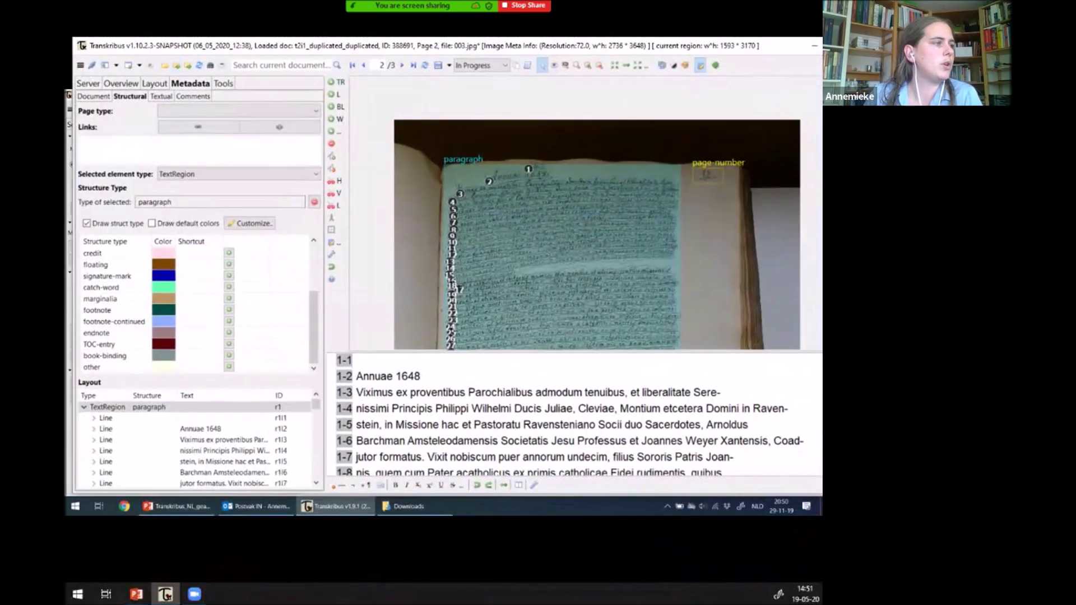
click(88, 83)
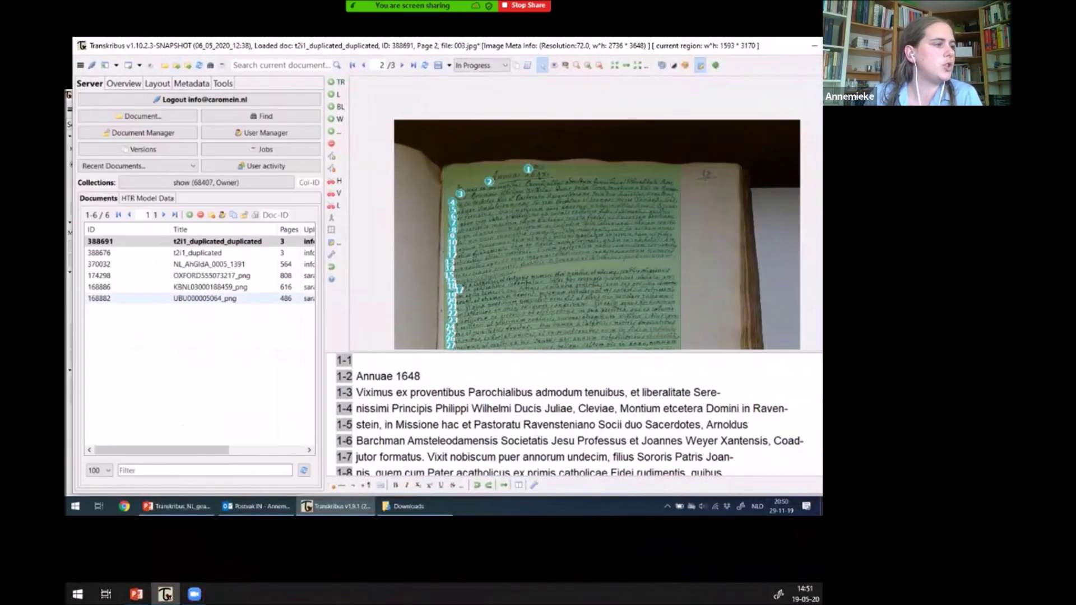
double_click(211, 275)
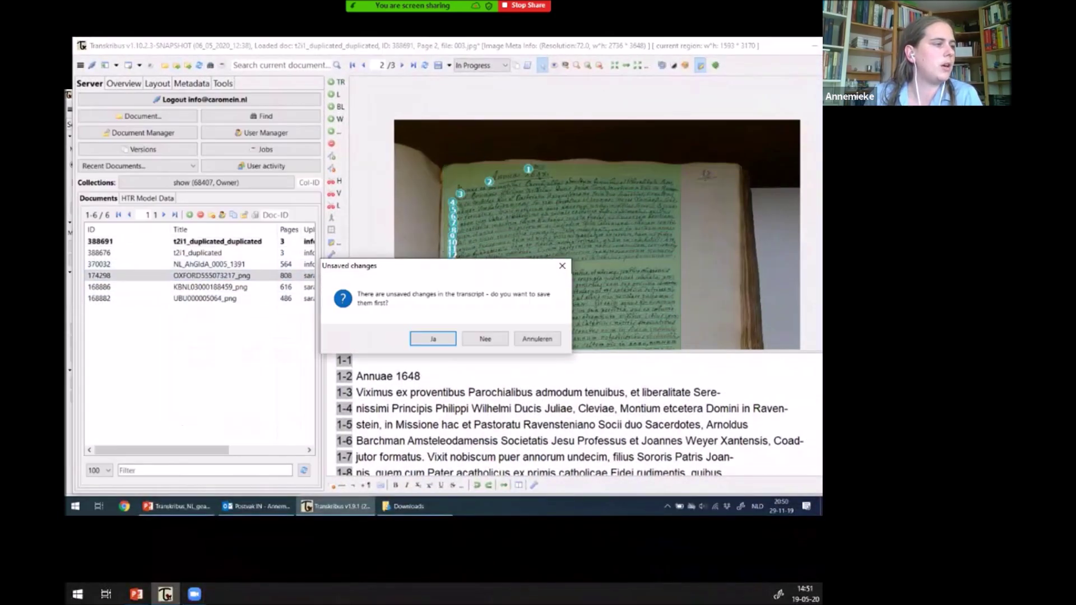
click(486, 339)
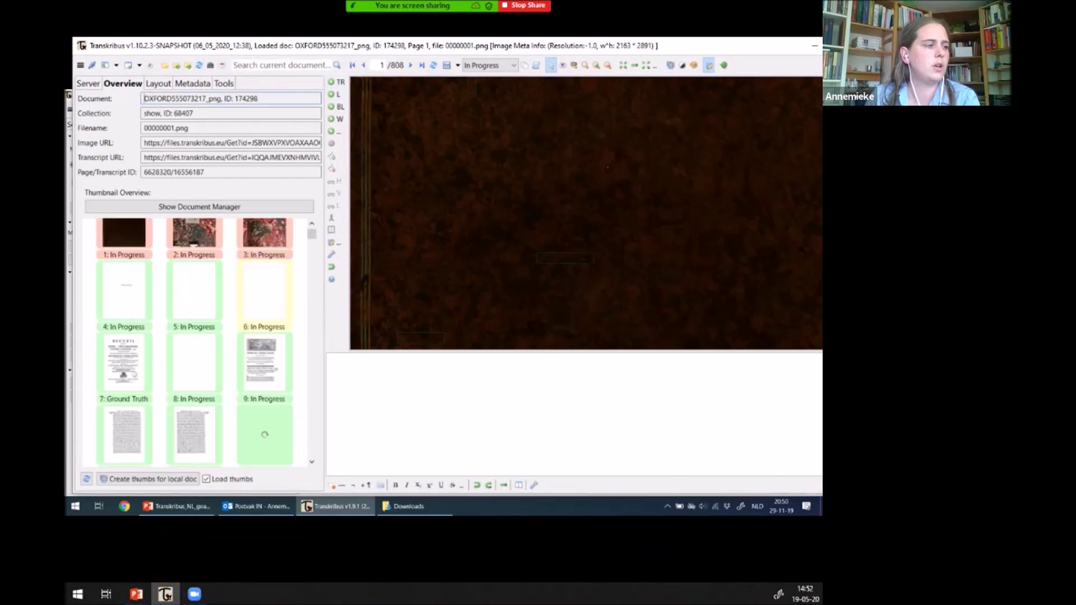
Examine the structure types assigned to the text regions on pages 9 and 10 of the document
scroll(195, 342, down, 5)
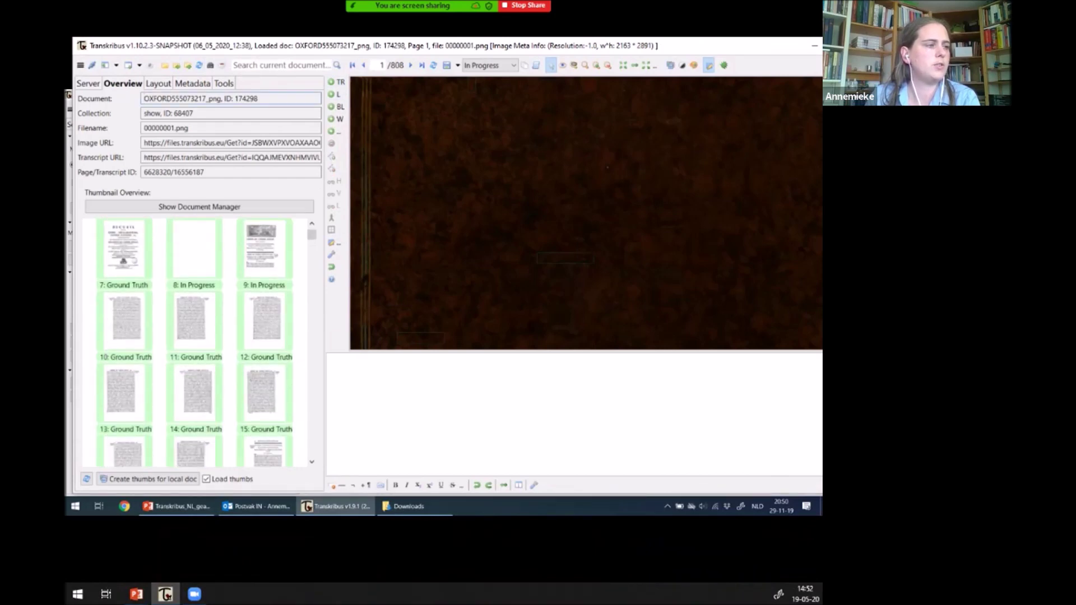
click(265, 249)
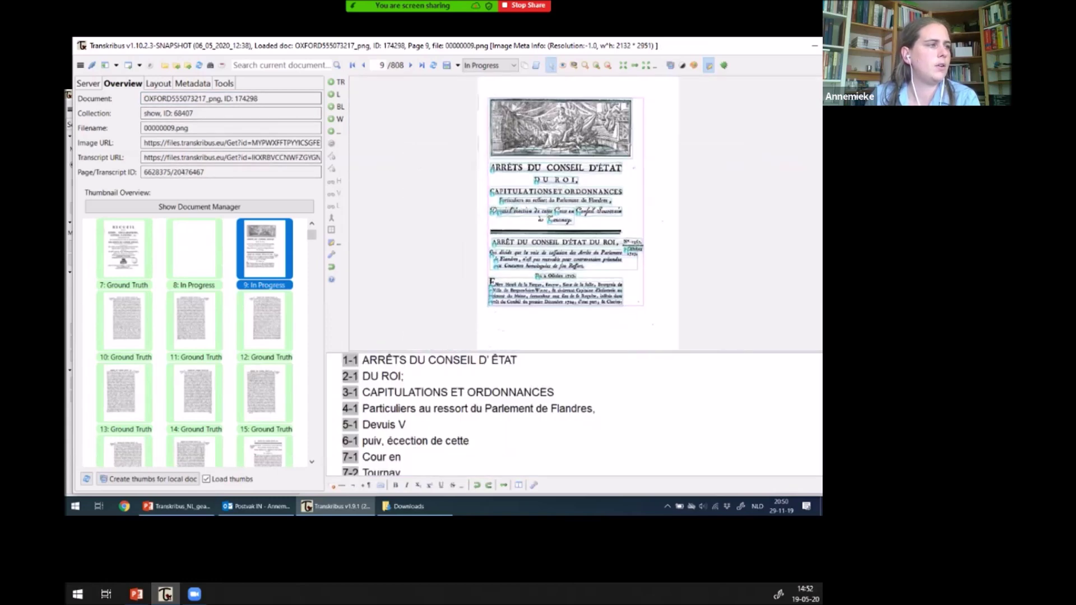
click(192, 84)
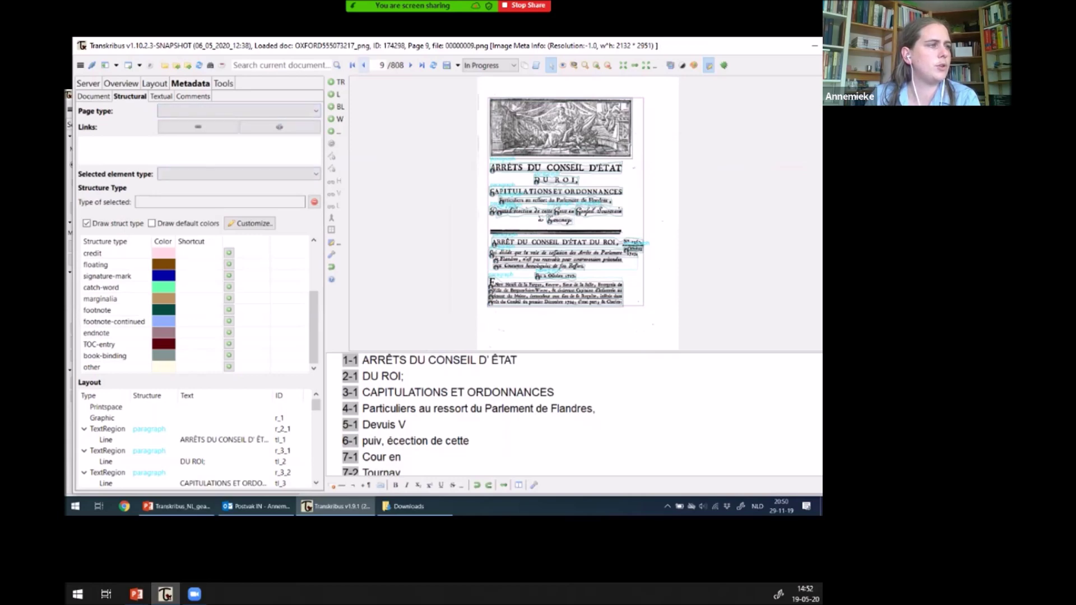
click(410, 65)
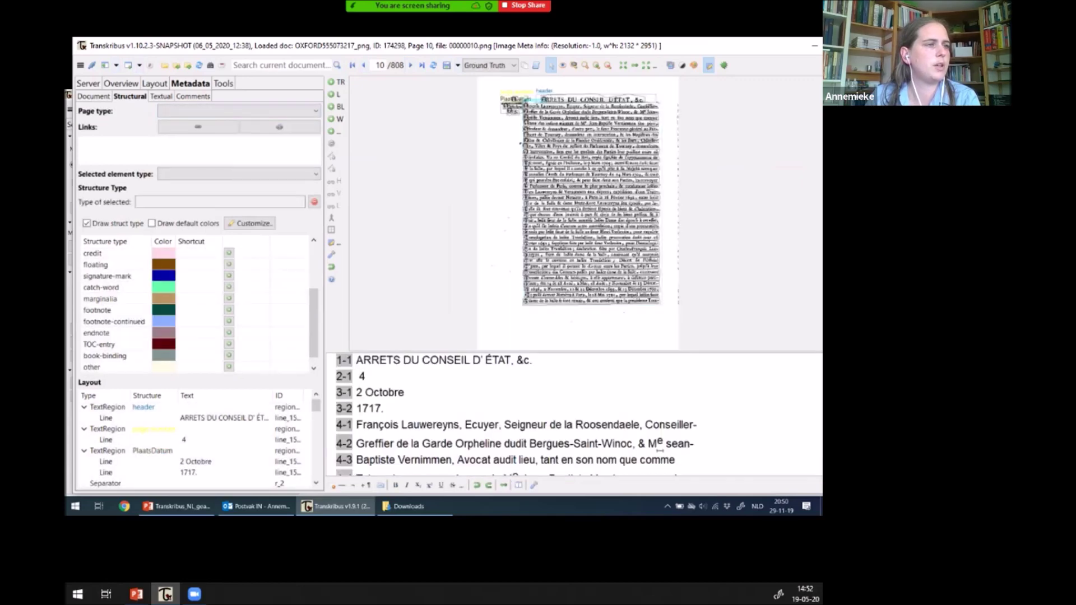
scroll(520, 144, up, 5)
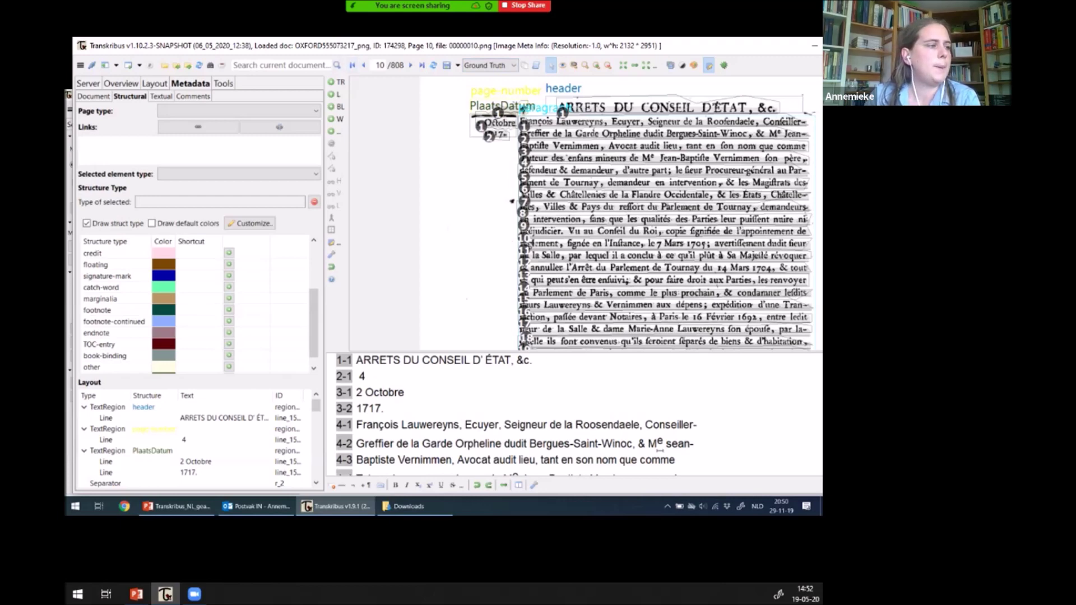
Open the P2PaLA structure analysis tool and bring up its settings for training a new model
click(223, 84)
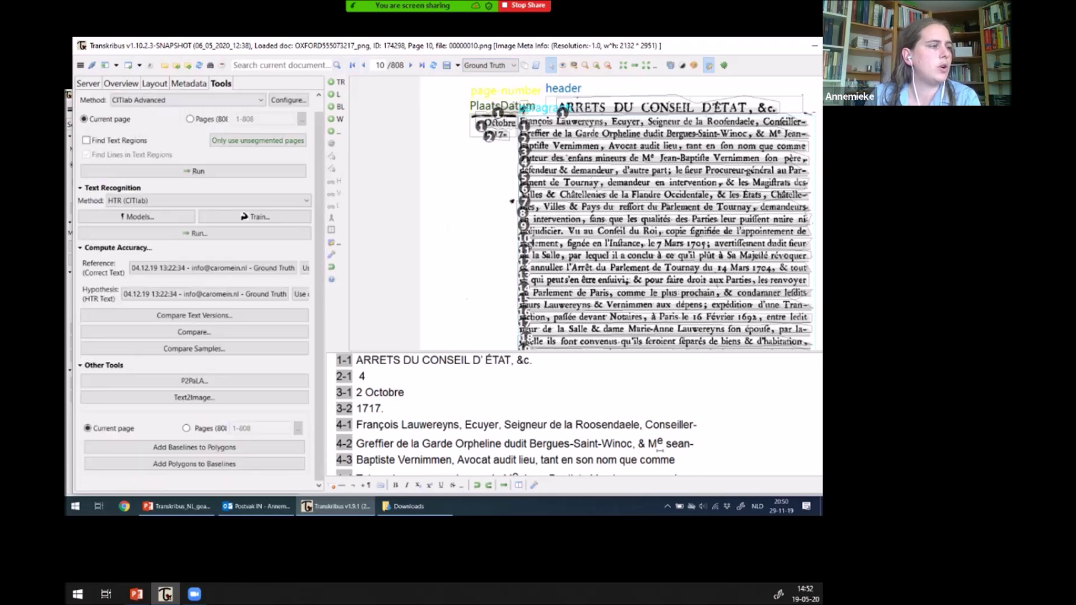
click(194, 381)
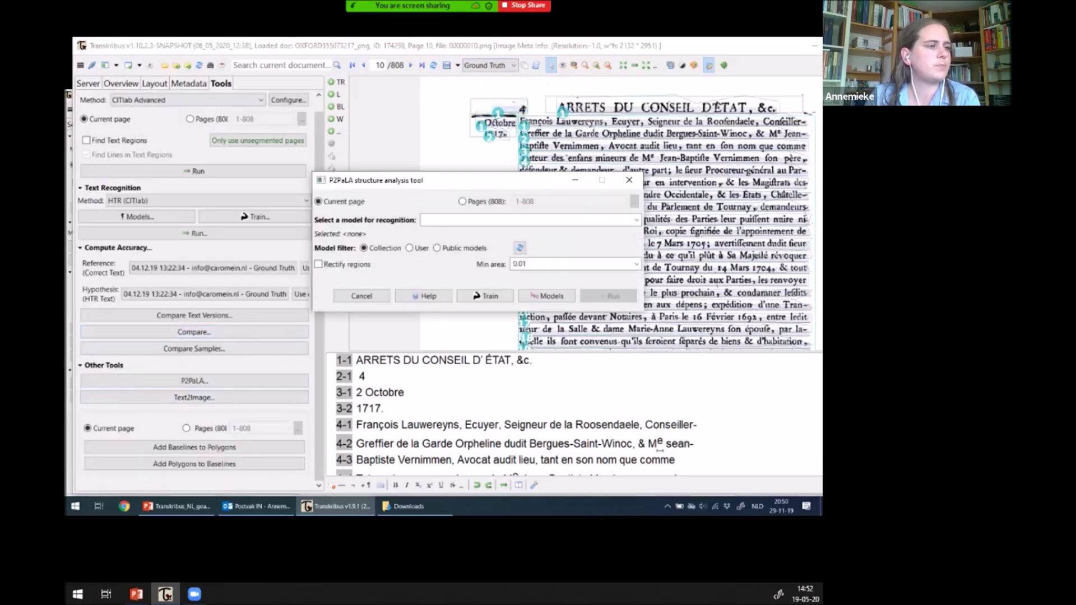
click(486, 296)
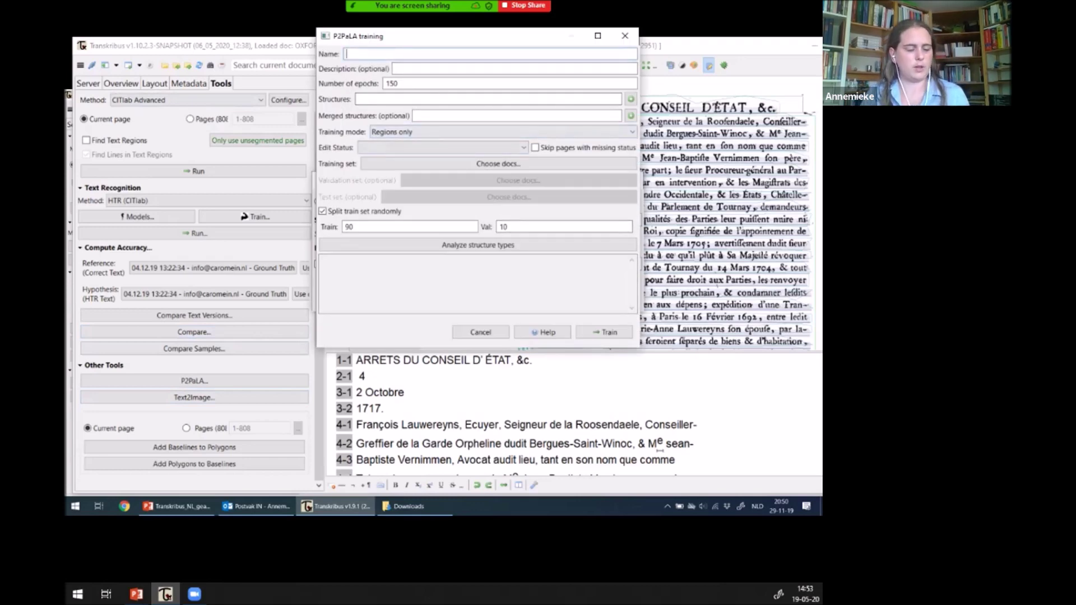
Name the new P2PaLA model xxx and choose the OXFORD, KBNL and UBU documents with all their pages as training set
text(xxx)
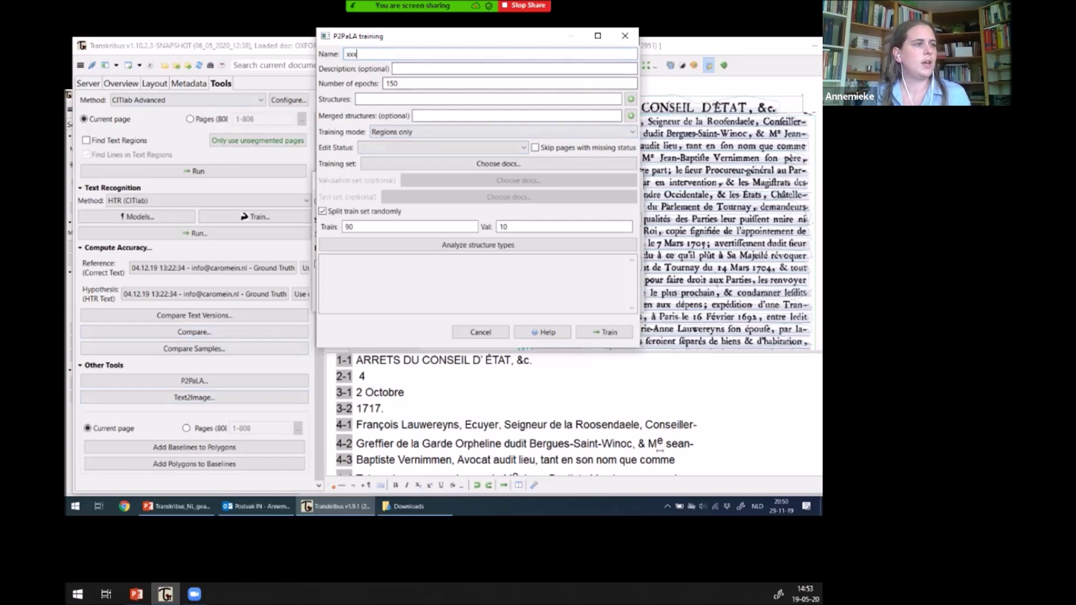
click(499, 164)
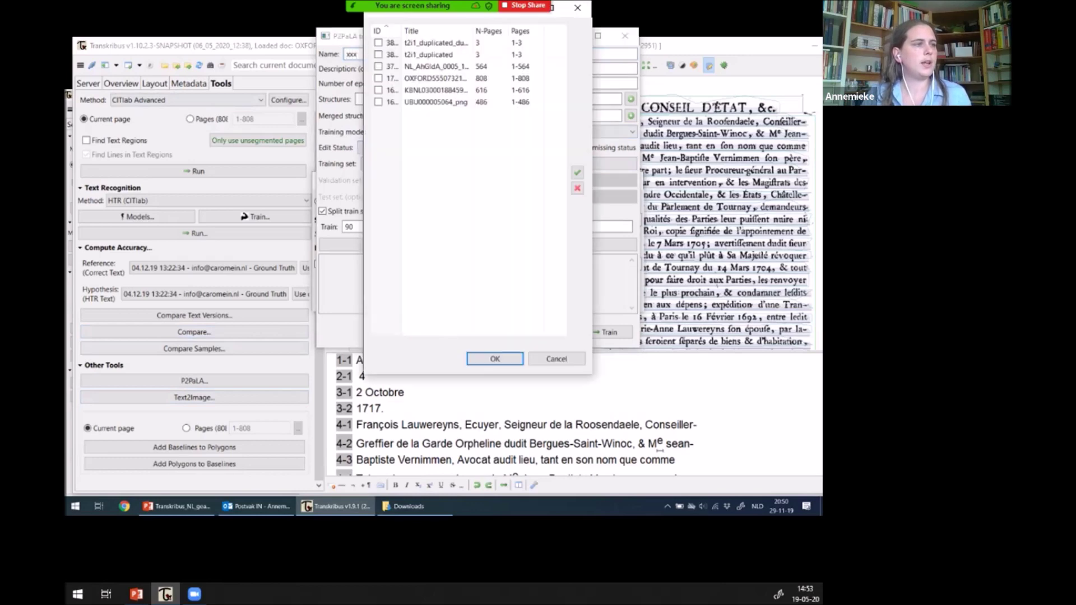
click(378, 78)
click(379, 90)
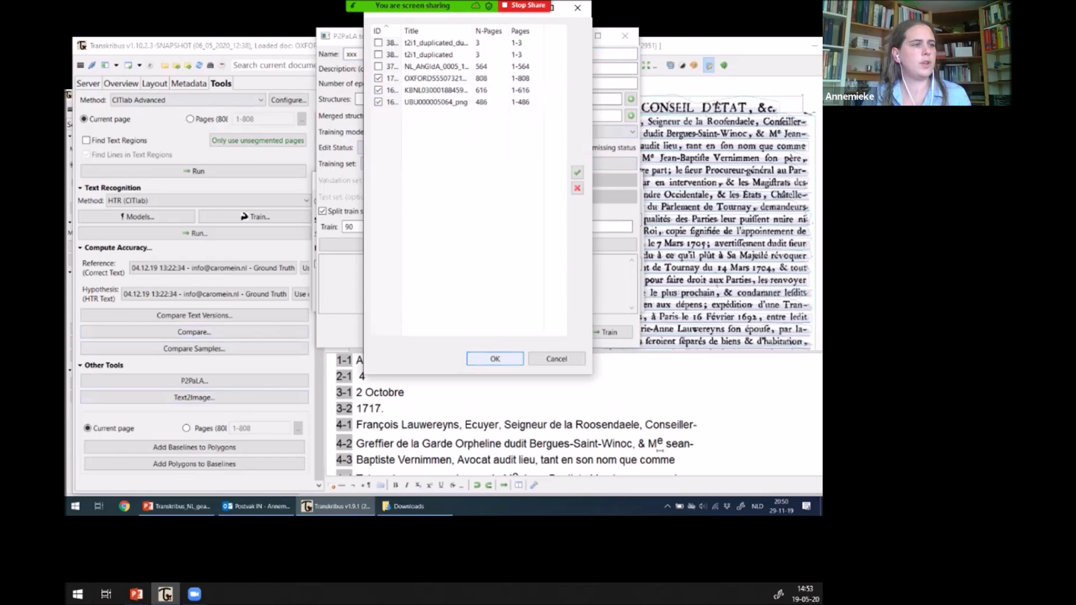
click(495, 358)
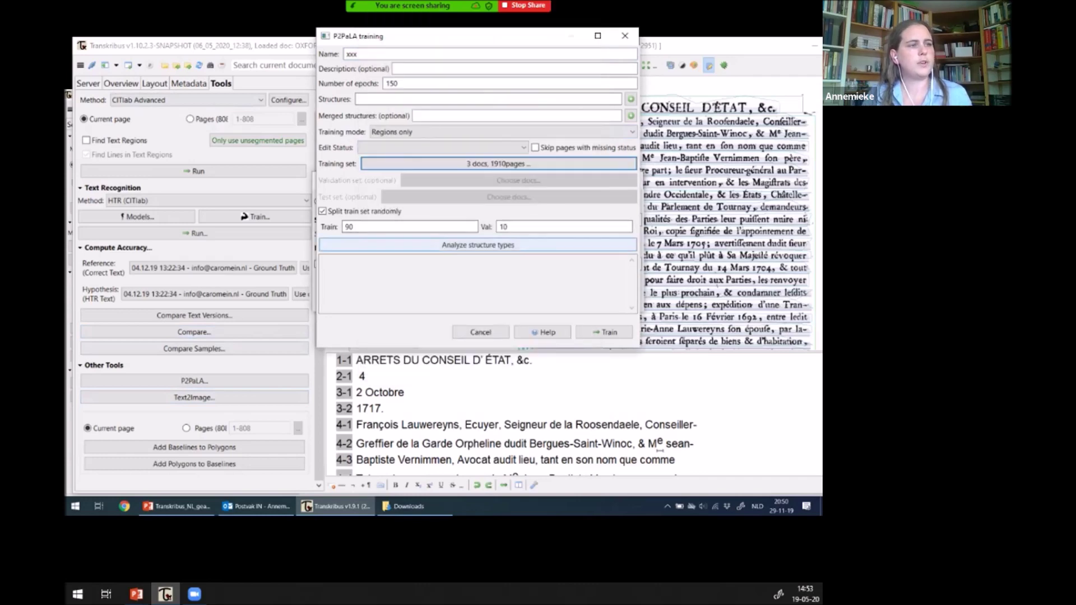
Analyze the structure types of the training set using only Ground Truth versions and skipping pages with missing status
click(452, 246)
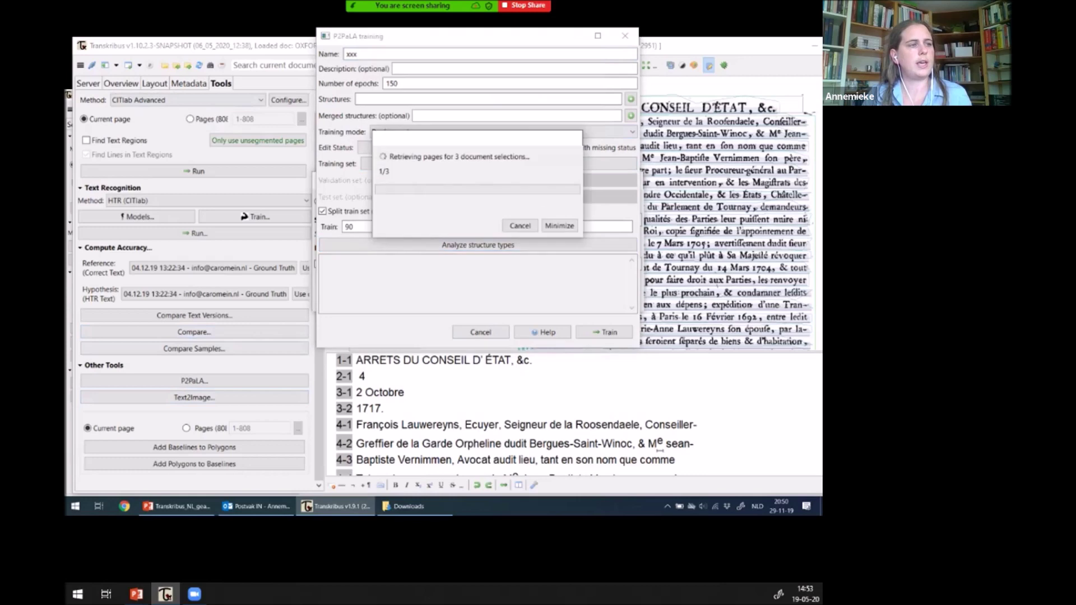
click(520, 225)
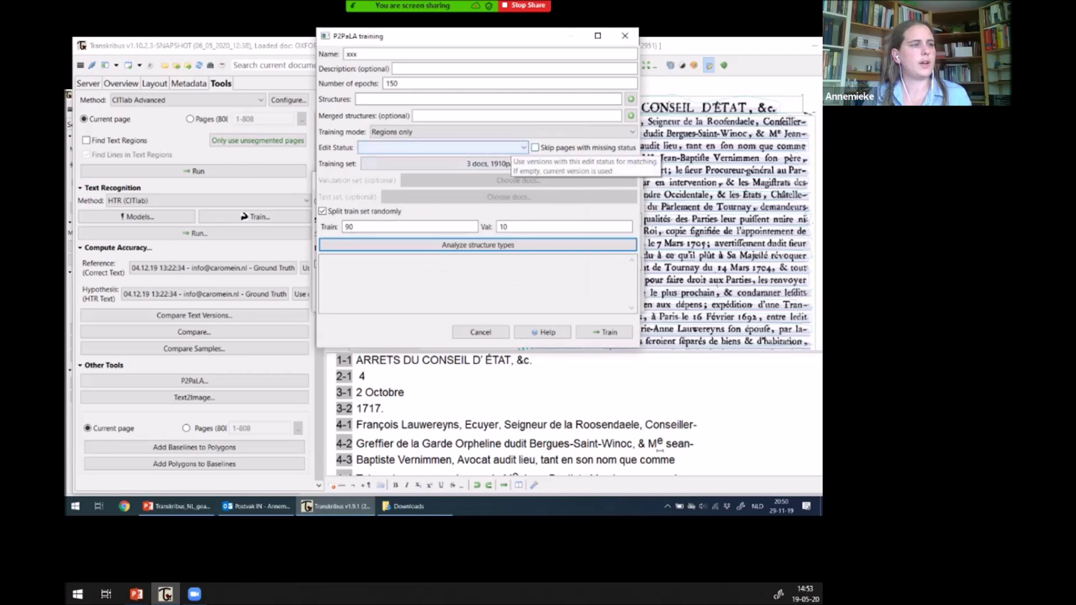
click(510, 147)
key(Down)
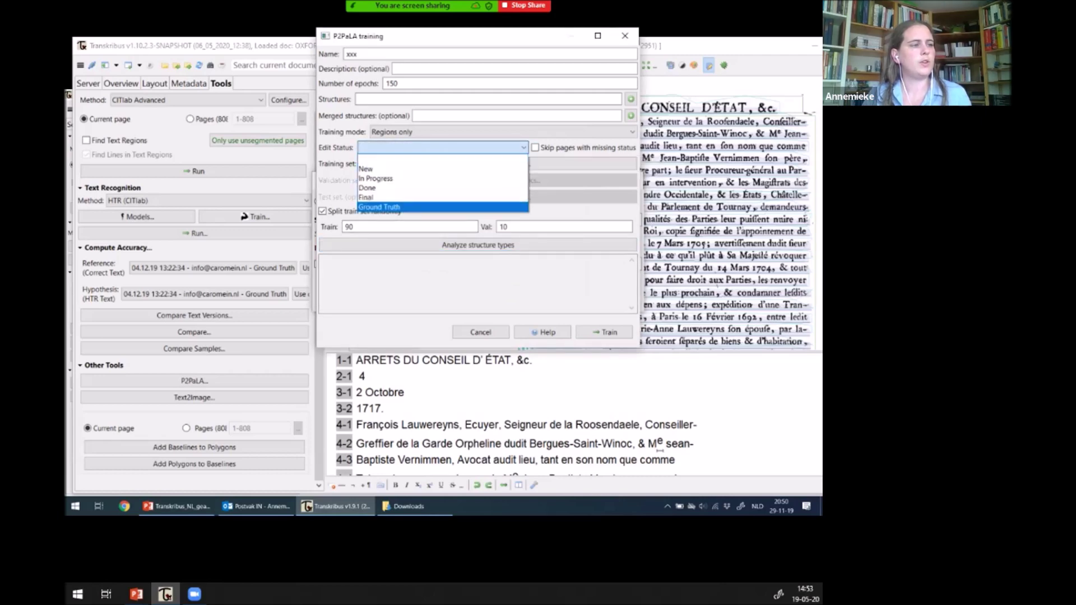
key(Return)
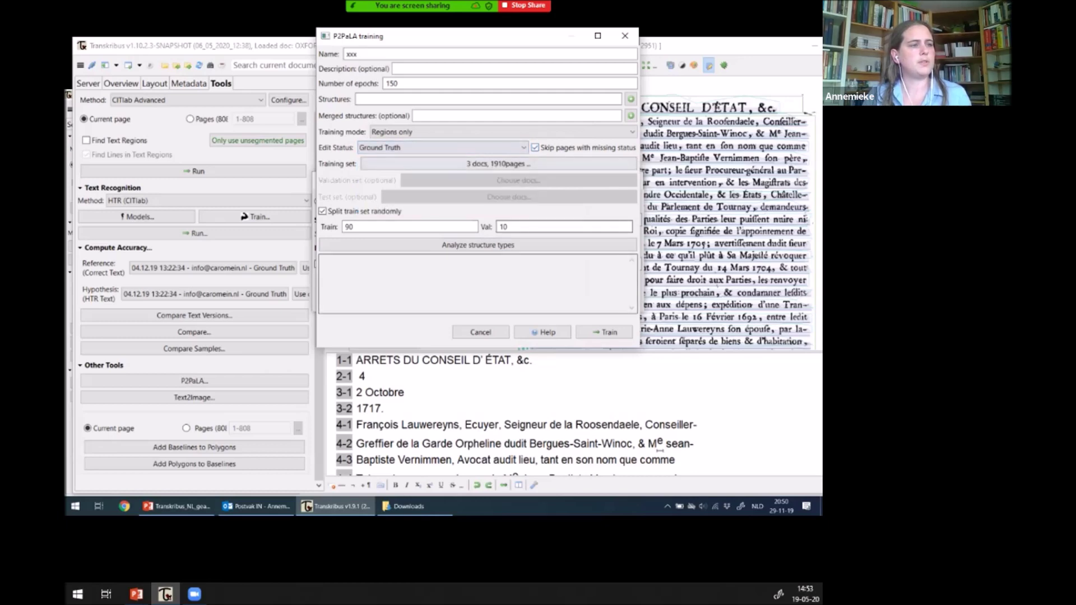
click(478, 245)
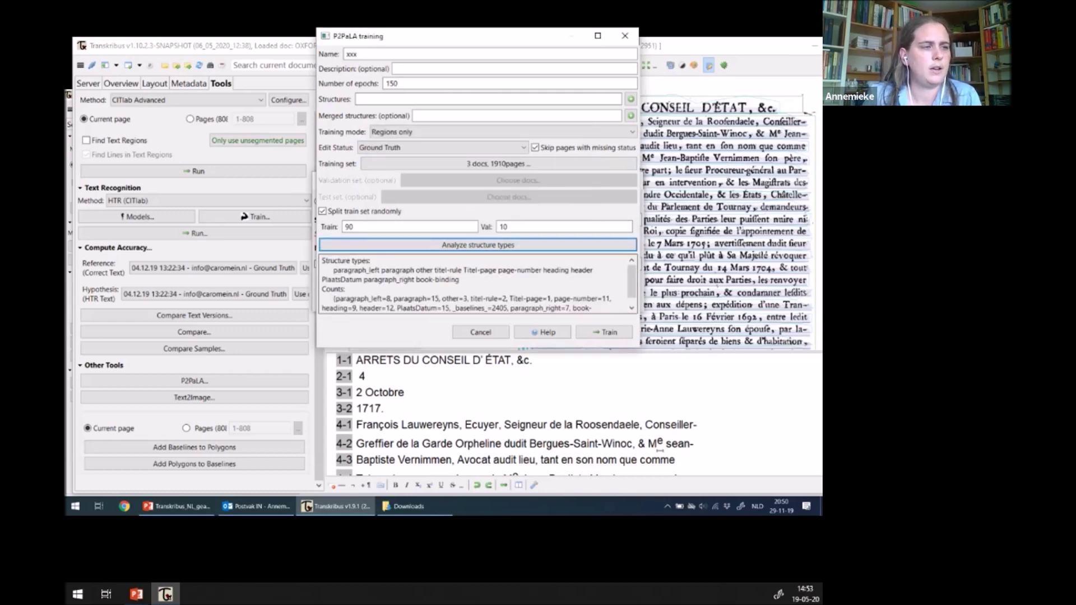
Enlarge the training window and examine the counts per structure type, including paragraph_left and book-binding
drag(638, 347, 748, 485)
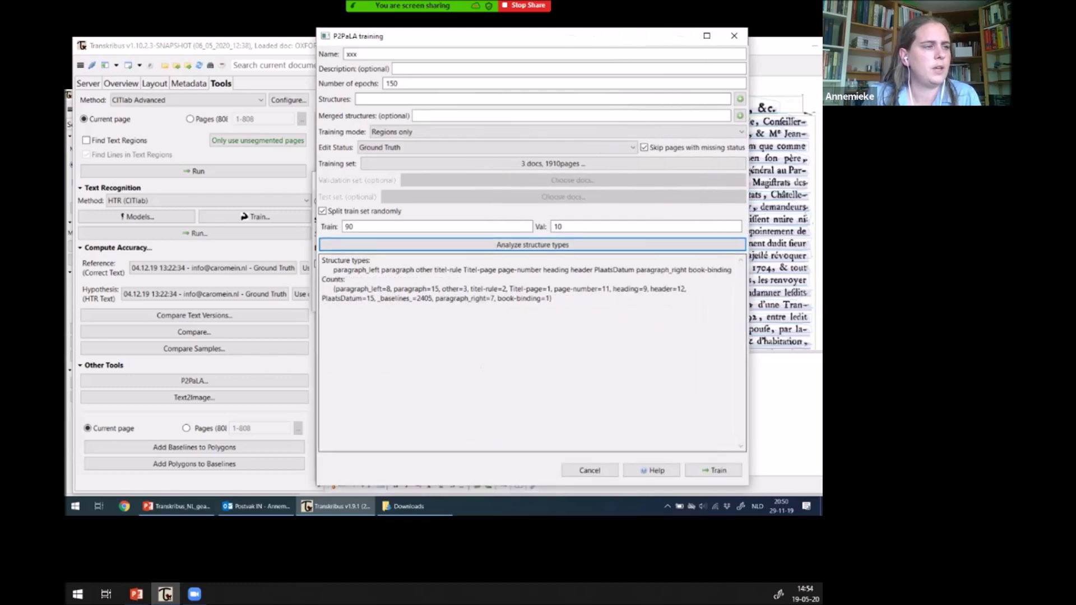
click(360, 289)
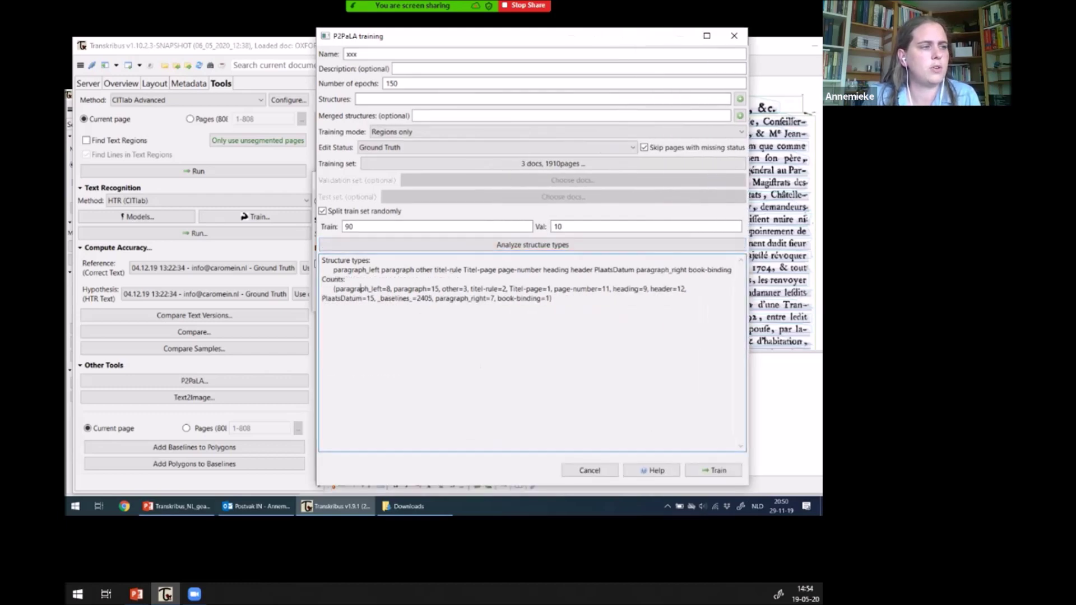
drag(346, 288, 394, 289)
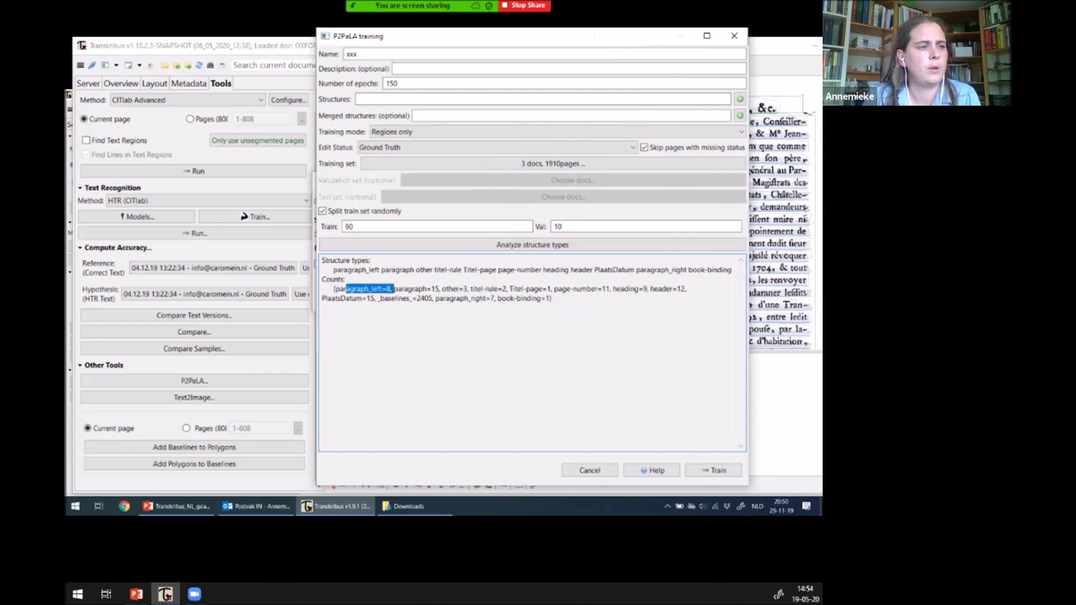
drag(553, 298, 334, 289)
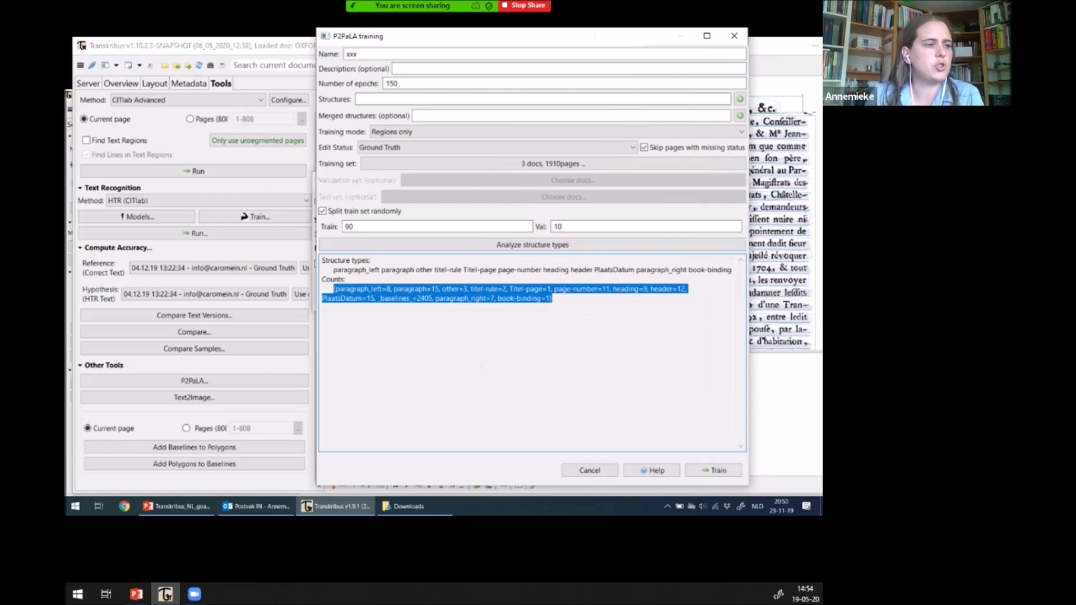
click(541, 298)
drag(497, 298, 552, 299)
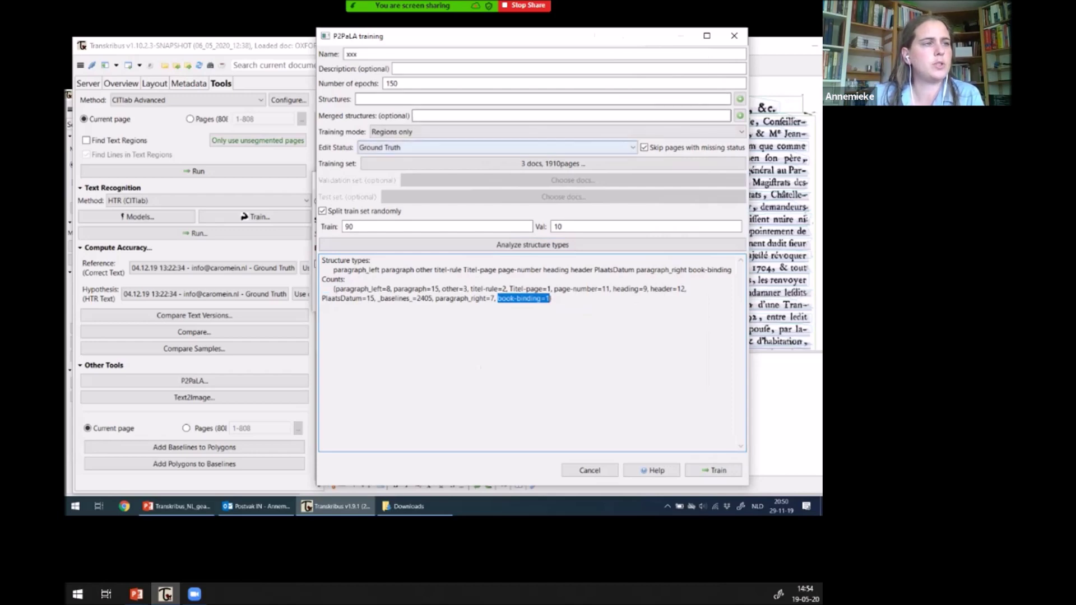
Add paragraph and page-number as the structures for the model to train
click(740, 100)
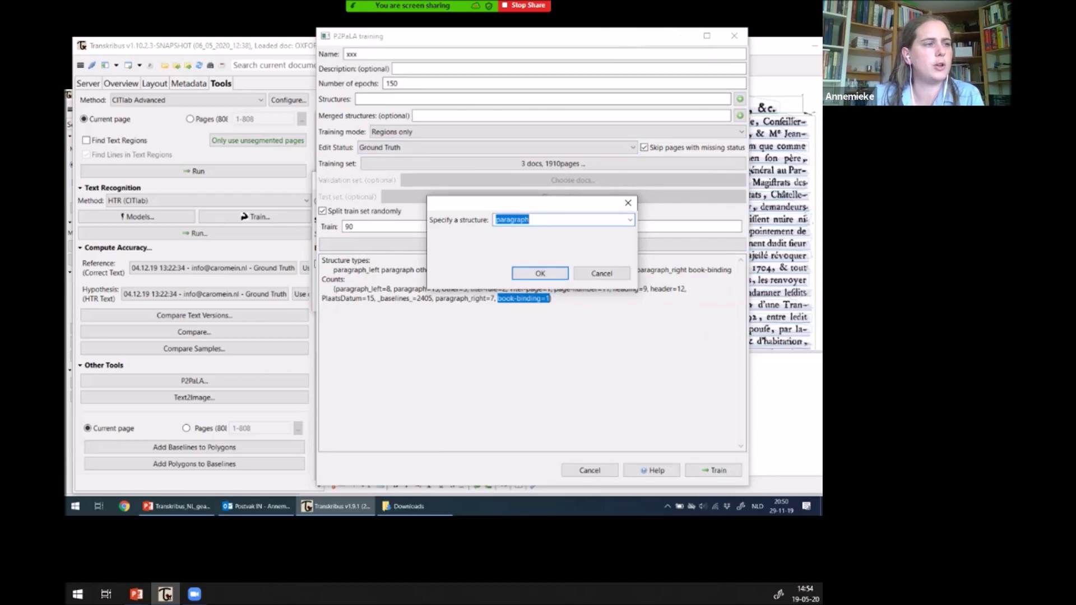
click(630, 220)
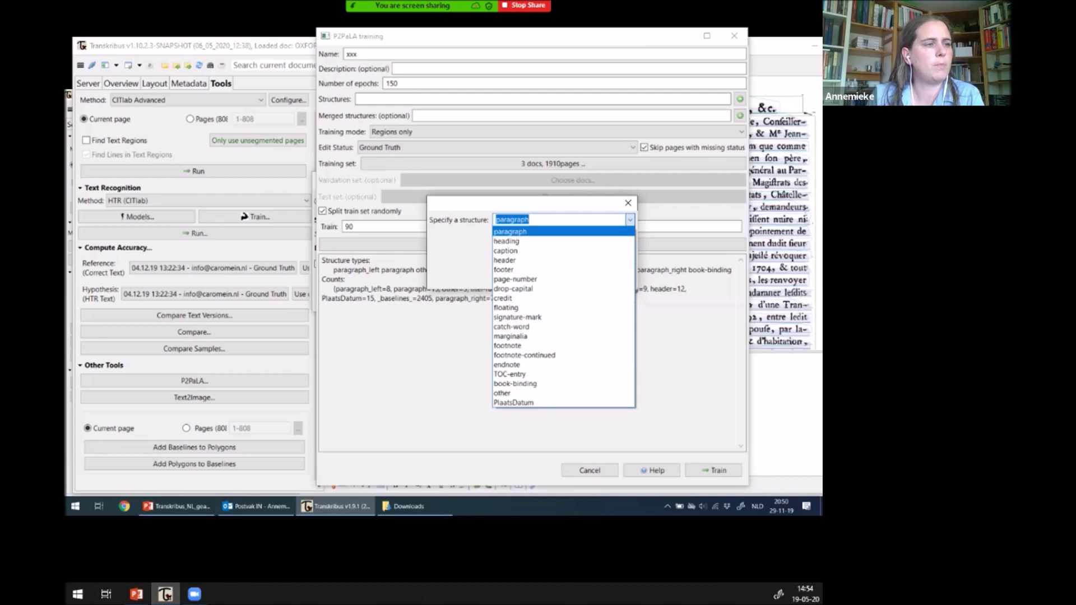
key(Return)
key(Return)
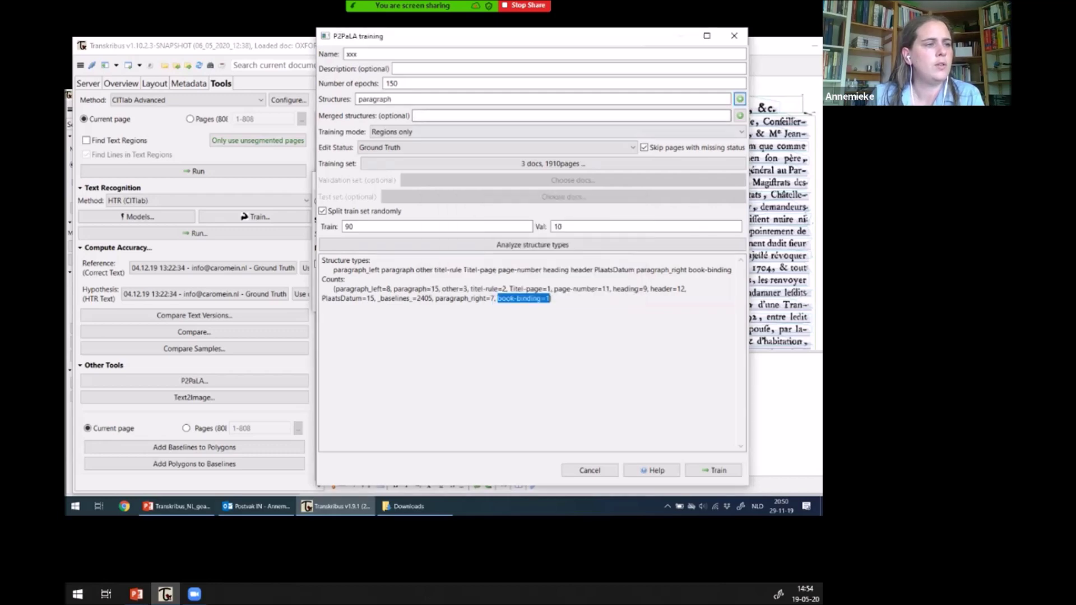
key(Return)
key(alt+Down)
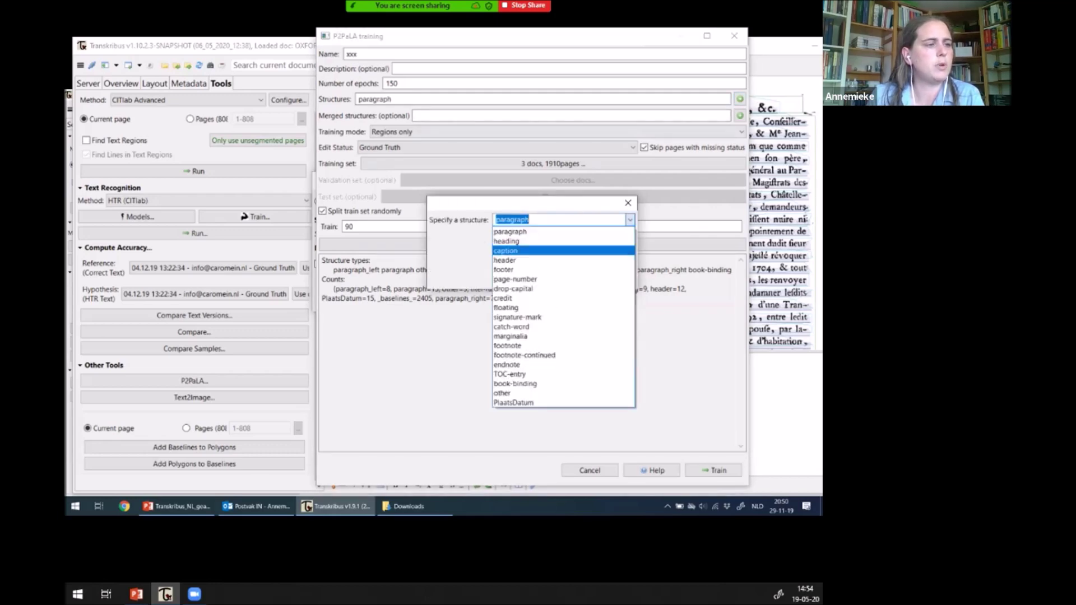
key(Up)
key(Up)
key(Return)
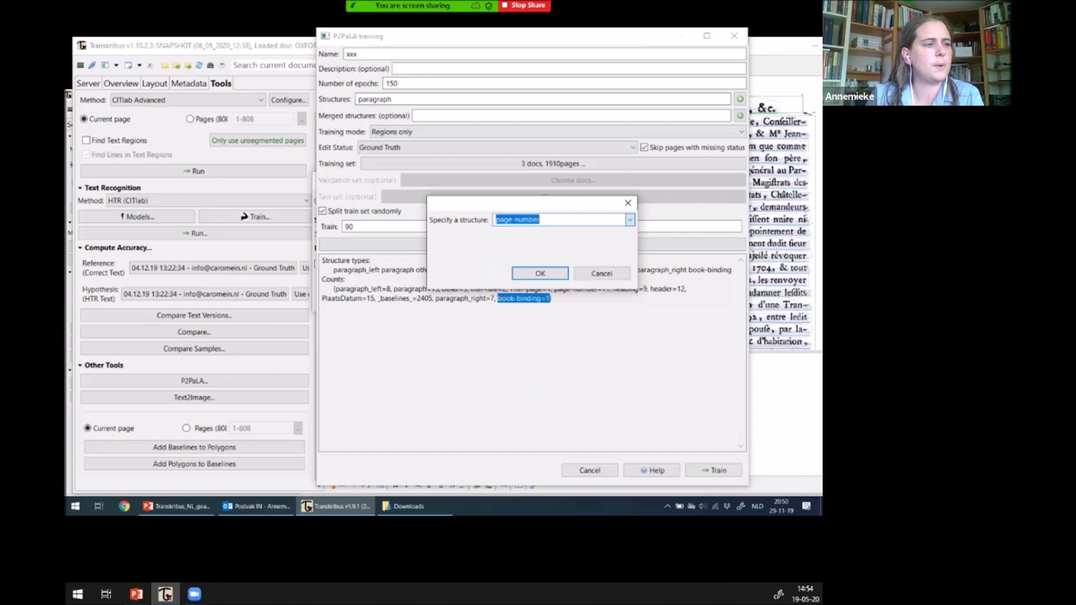
key(Return)
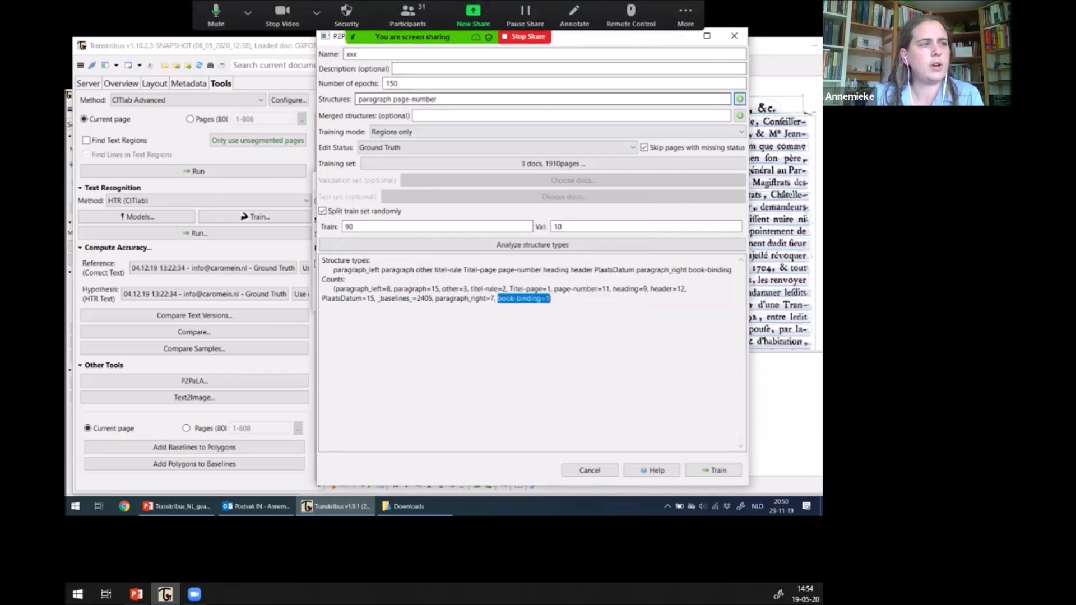
Look at the base and merged structure options without setting any, and close the training settings without starting the training
click(427, 115)
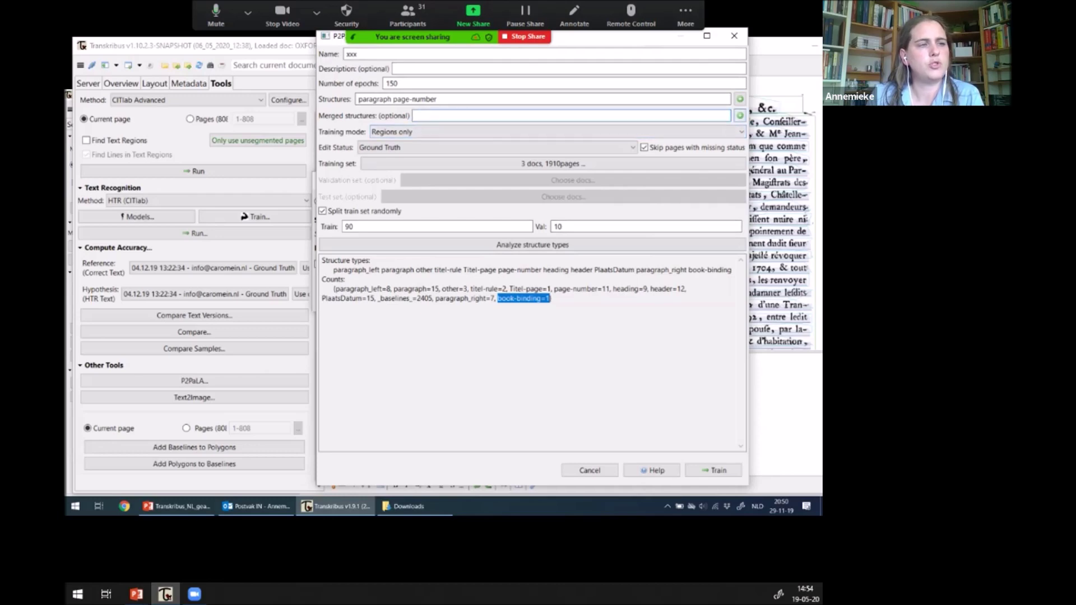
click(740, 116)
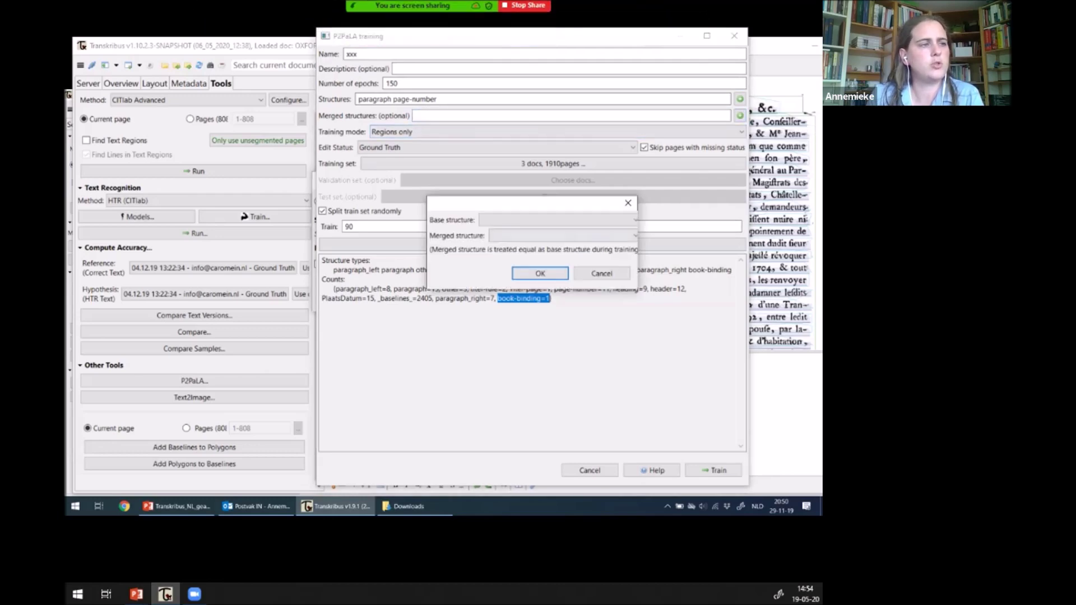
click(602, 274)
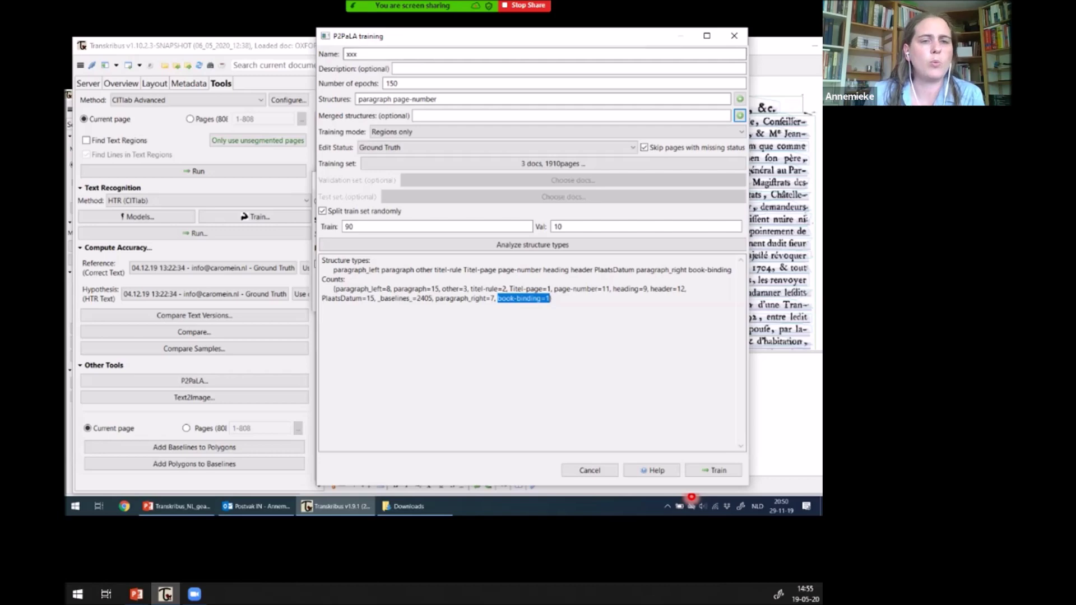
key(Escape)
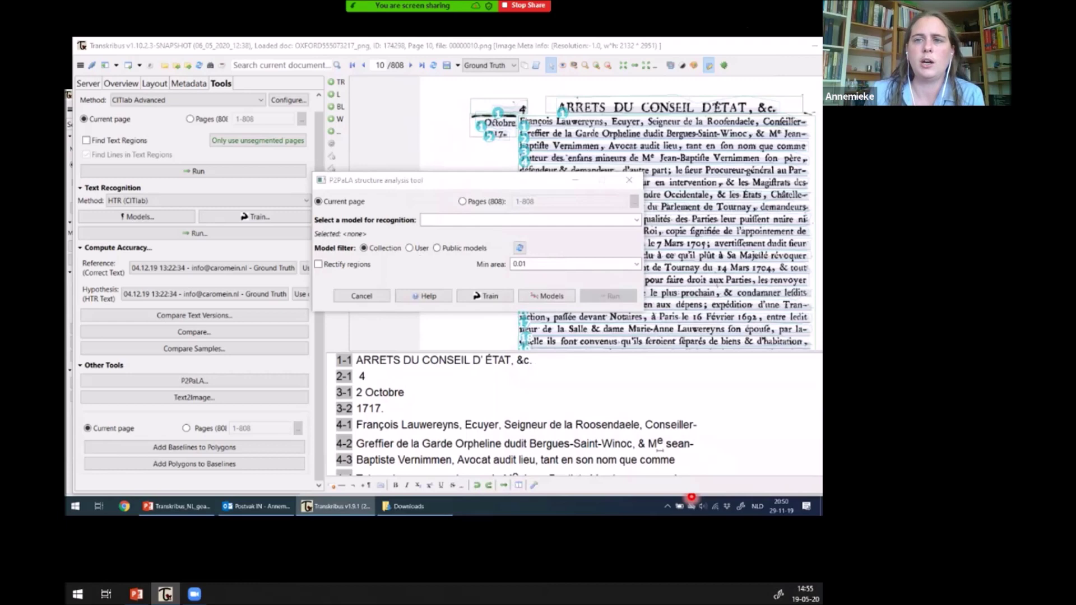
click(485, 296)
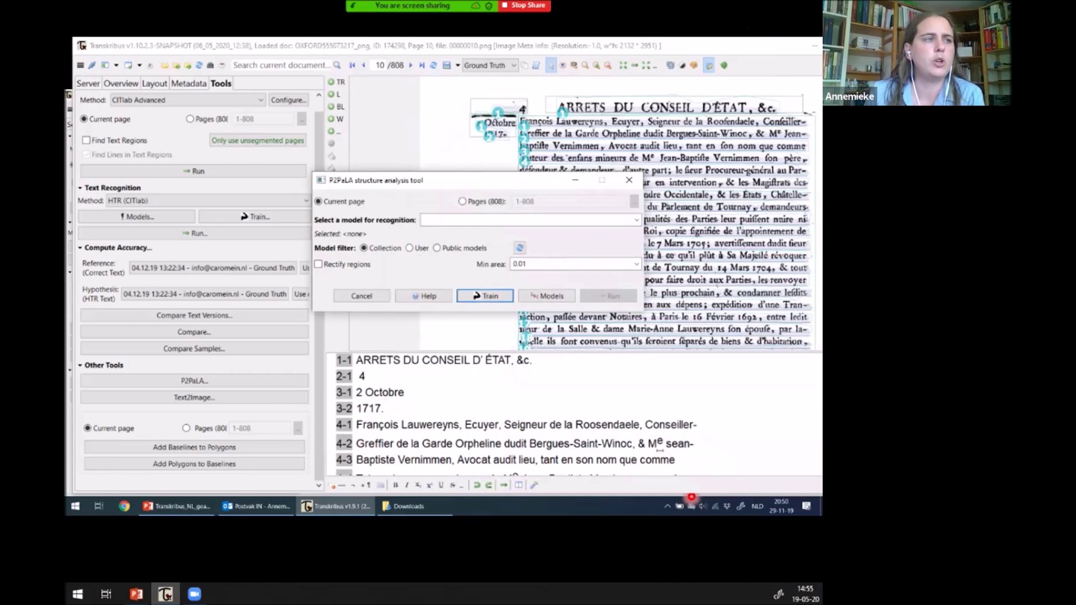
key(Right)
key(Right)
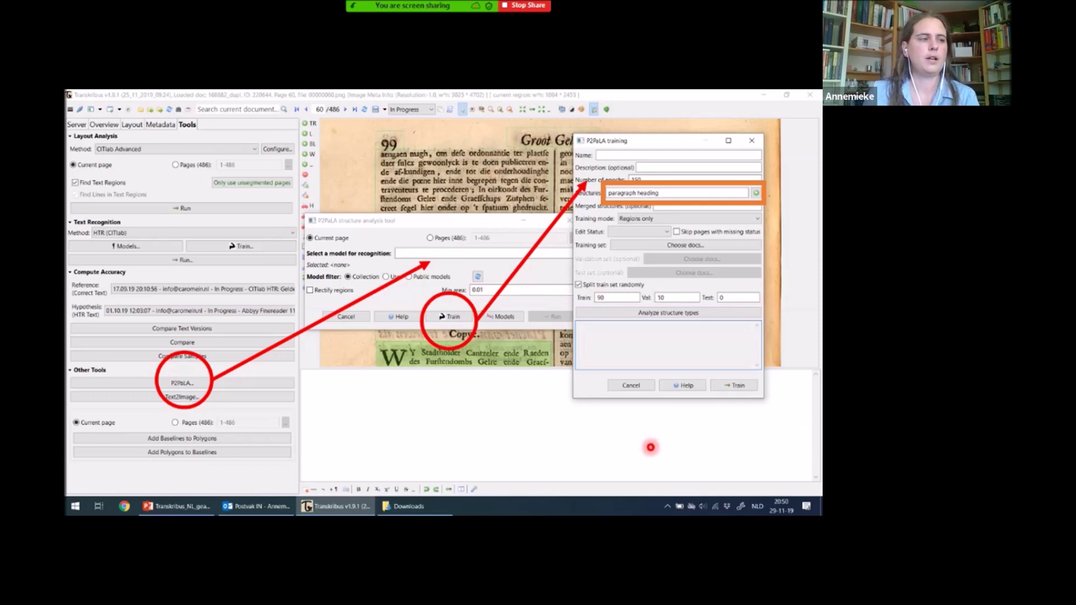
key(Right)
key(Left)
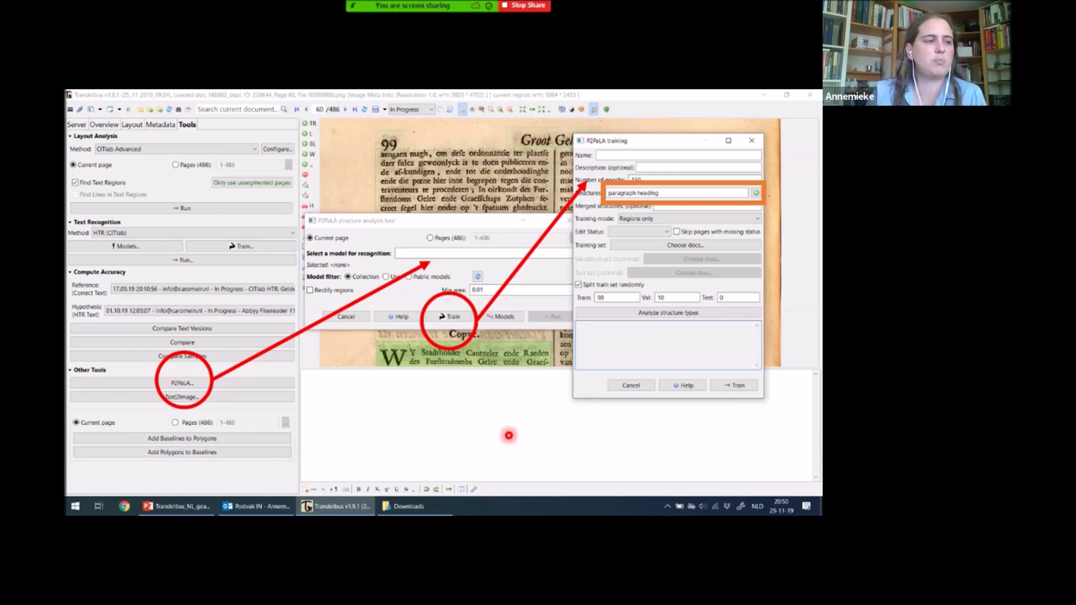
key(Right)
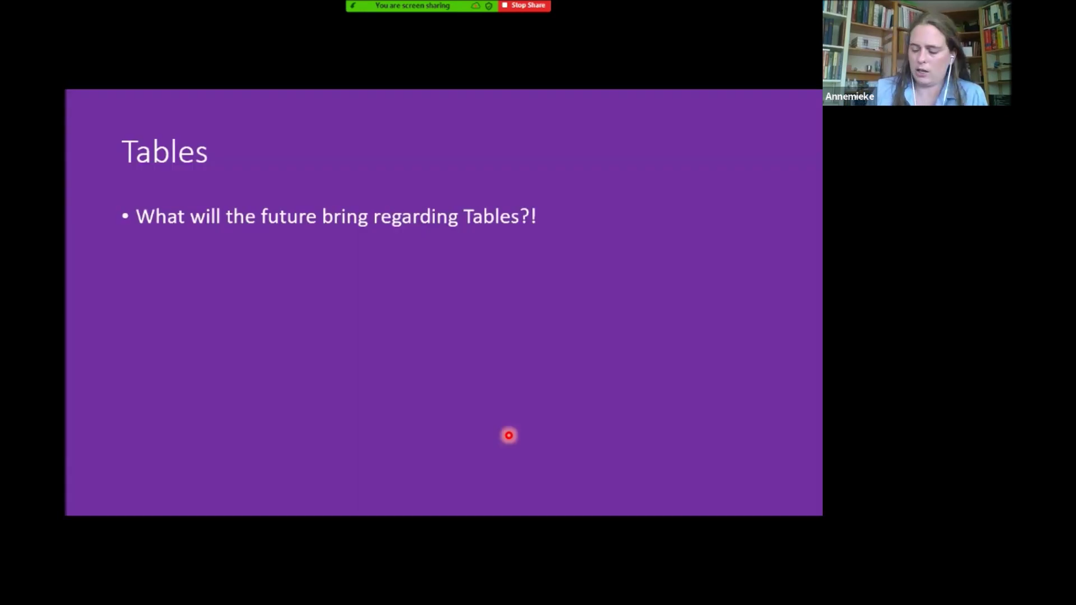
key(Right)
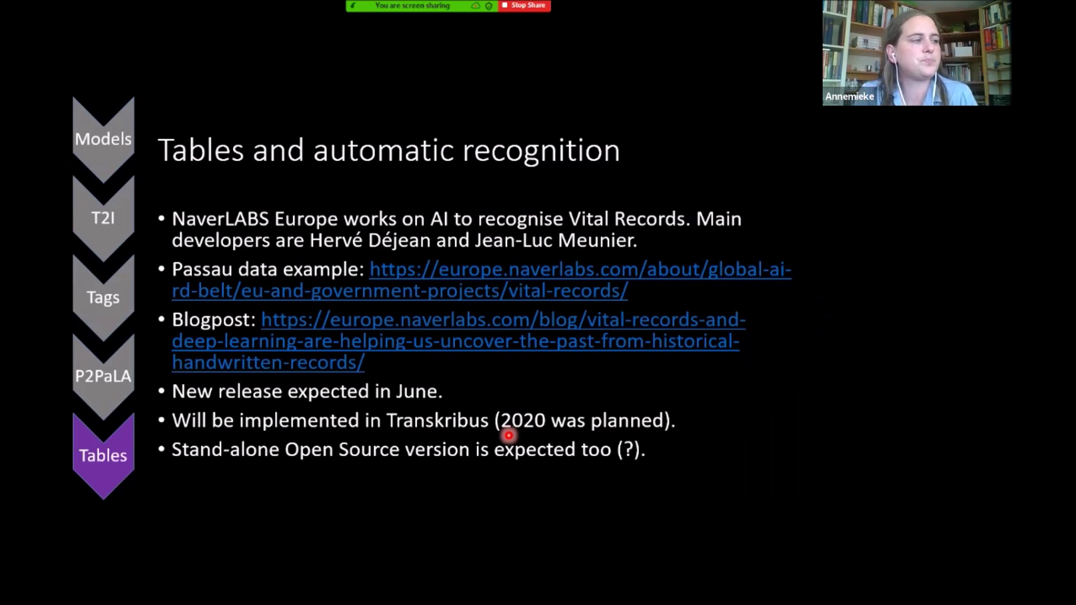